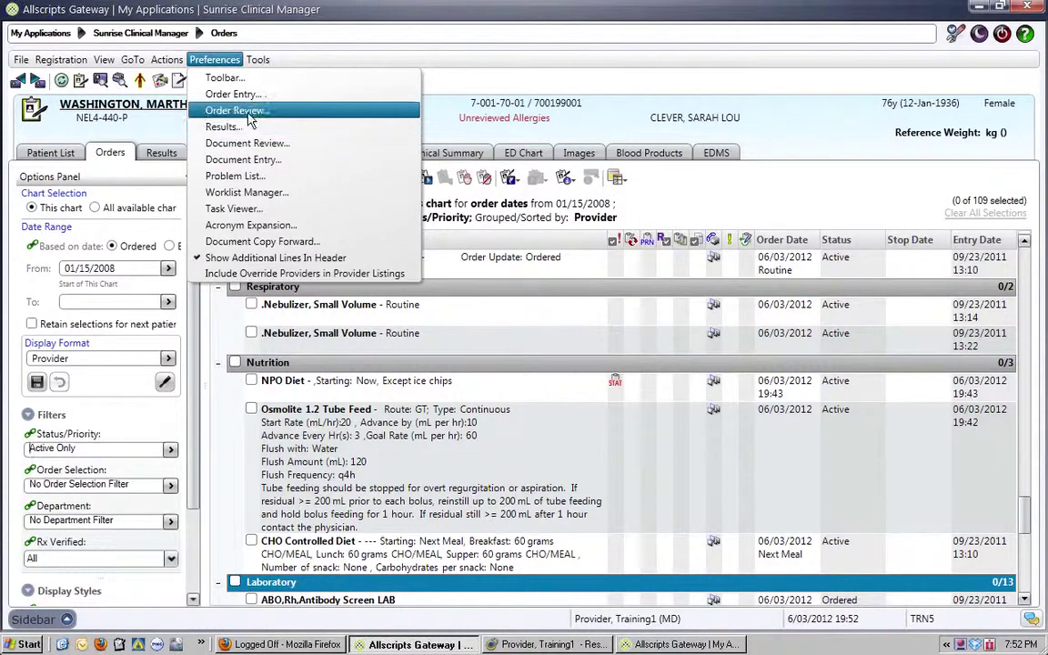
Step: In the personal order review preferences, add a department filter named Nursing that includes the Nursing department
{"action": "left_click", "coordinate": [246, 110]}
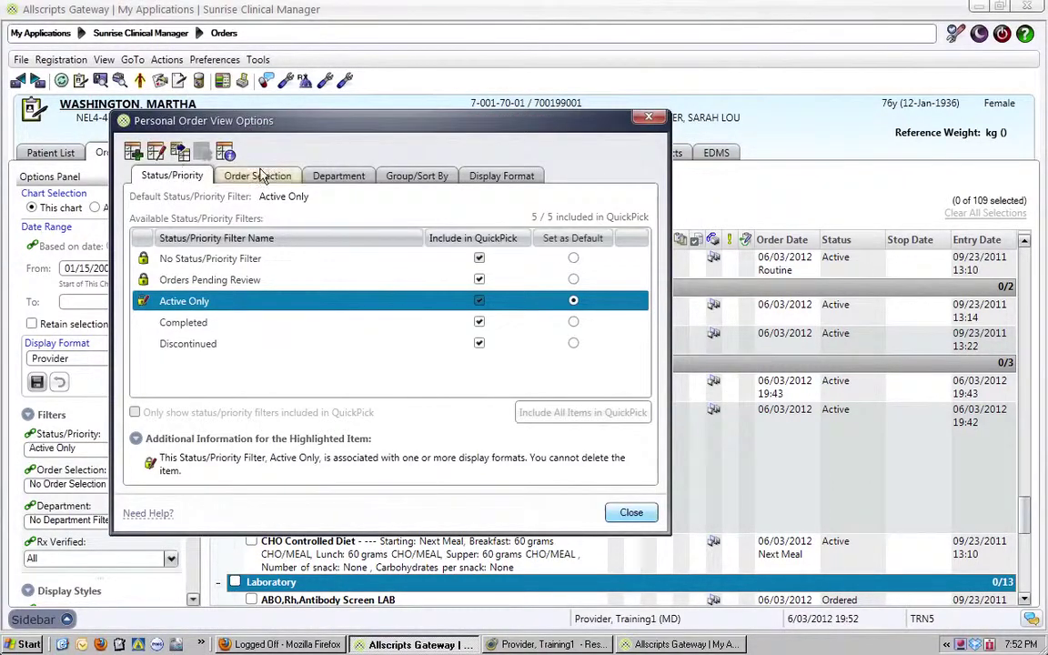
{"action": "left_click", "coordinate": [333, 180]}
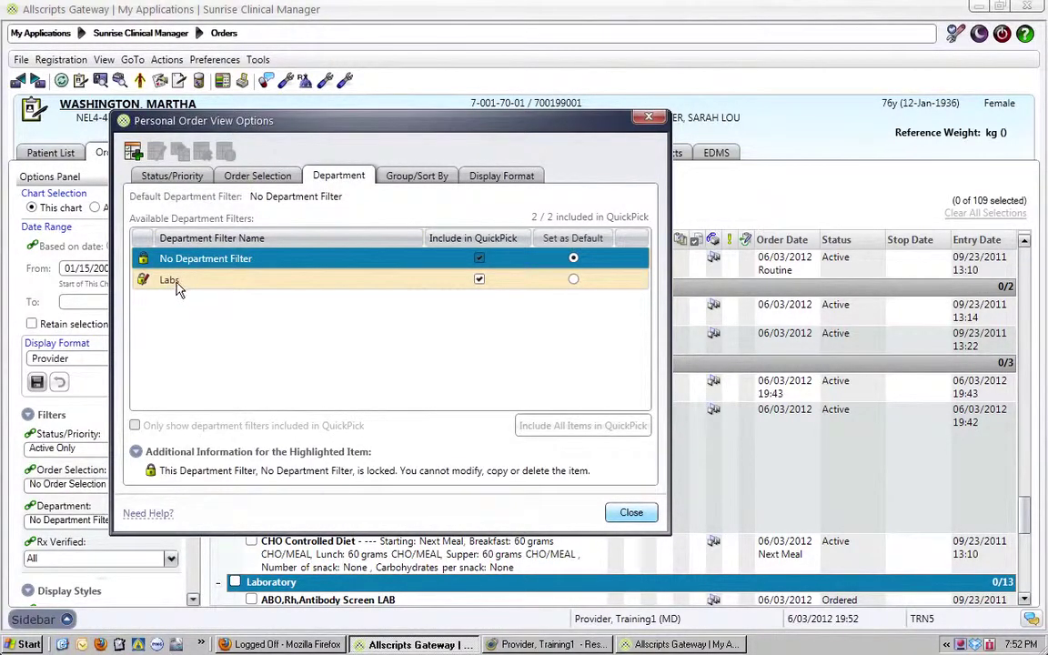
{"action": "left_click", "coordinate": [134, 153]}
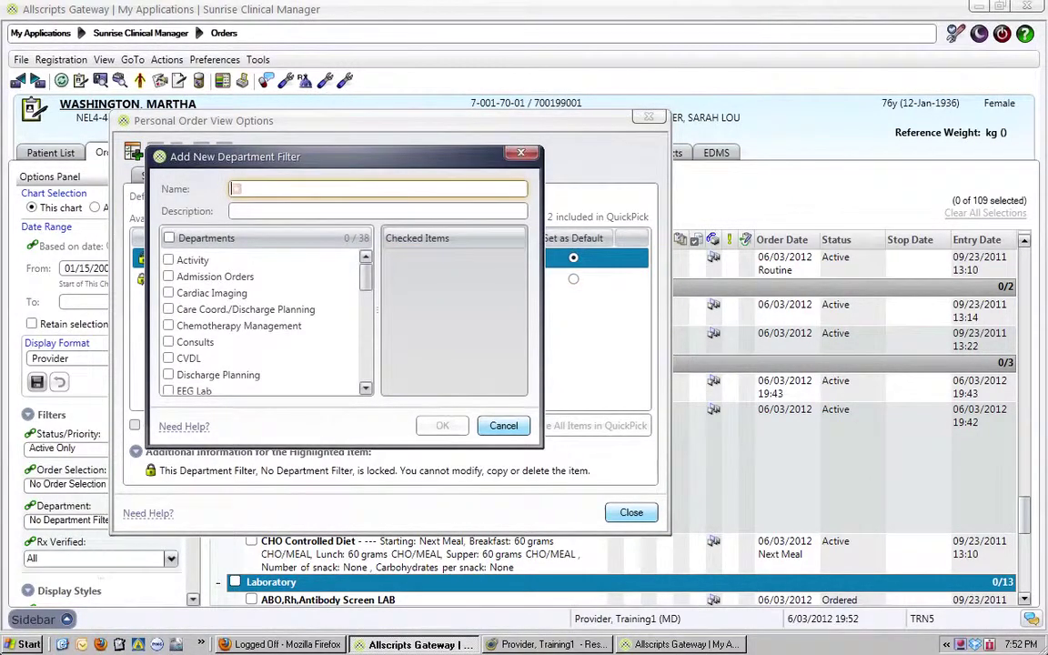
{"action": "left_click_drag", "start_coordinate": [367, 287], "coordinate": [365, 333]}
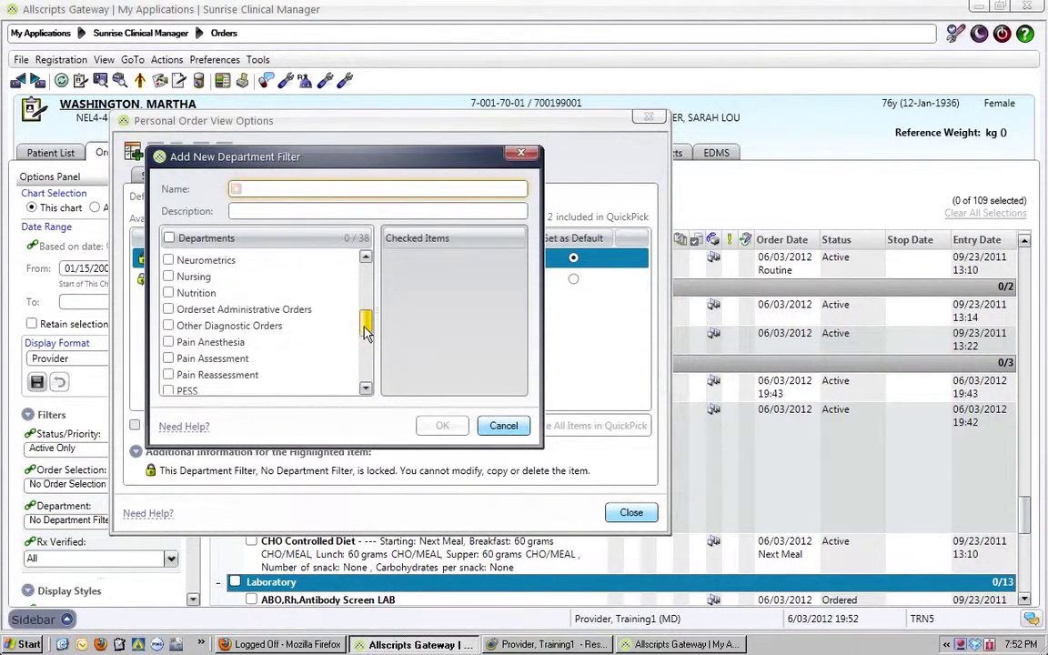
{"action": "left_click", "coordinate": [169, 277]}
{"action": "left_click", "coordinate": [273, 188]}
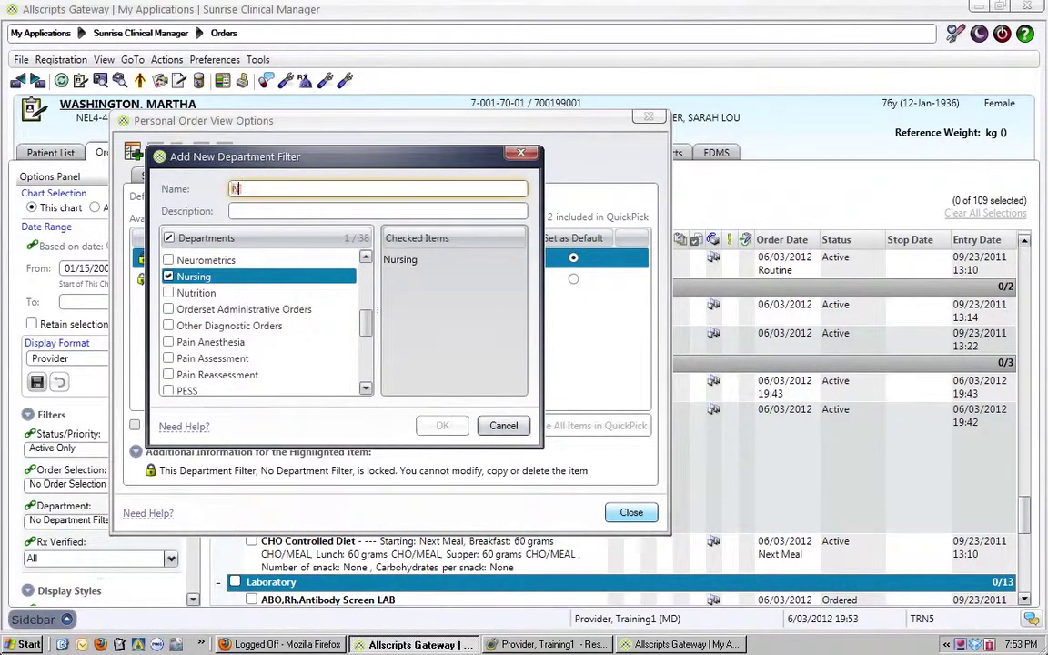
{"action": "type", "text": "Nursing"}
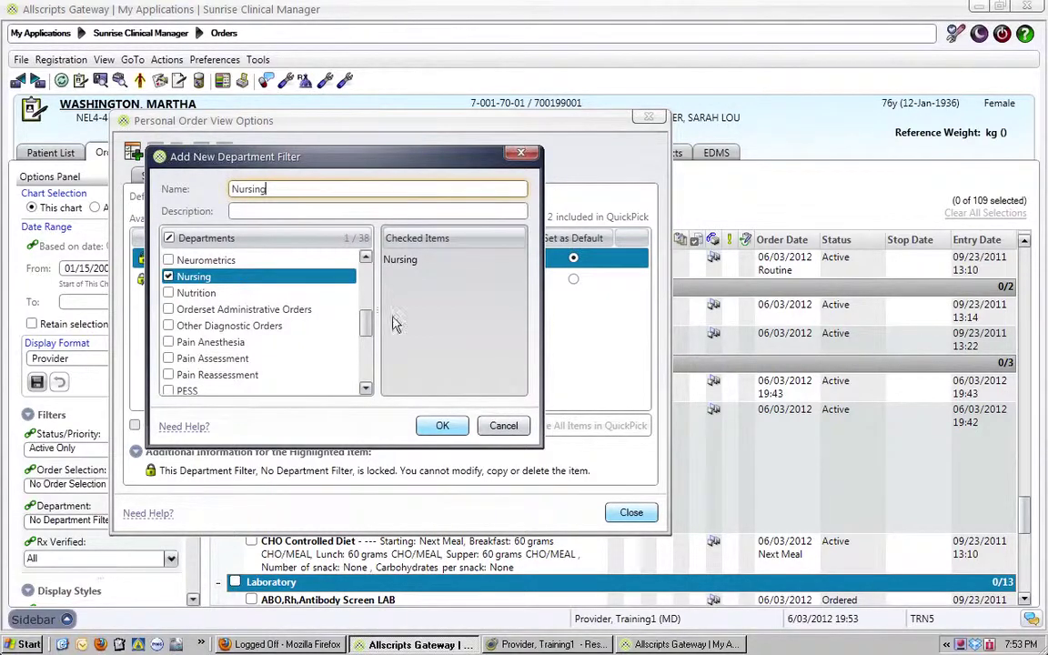
{"action": "left_click", "coordinate": [441, 425]}
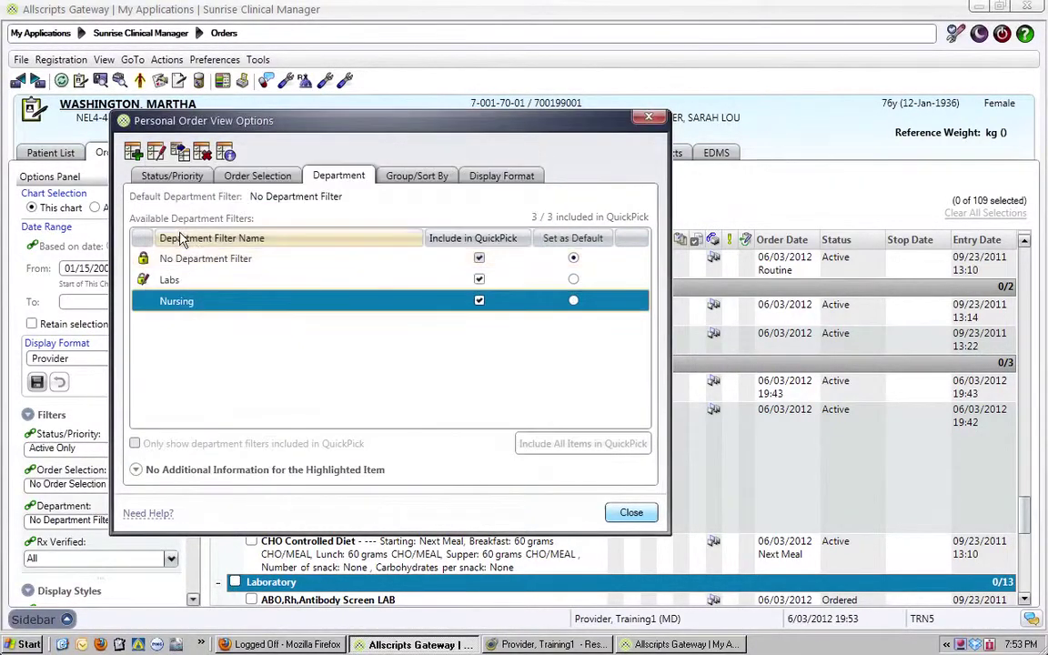
Step: Add another department filter named Respiratory that includes the Respiratory department
{"action": "left_click", "coordinate": [133, 151]}
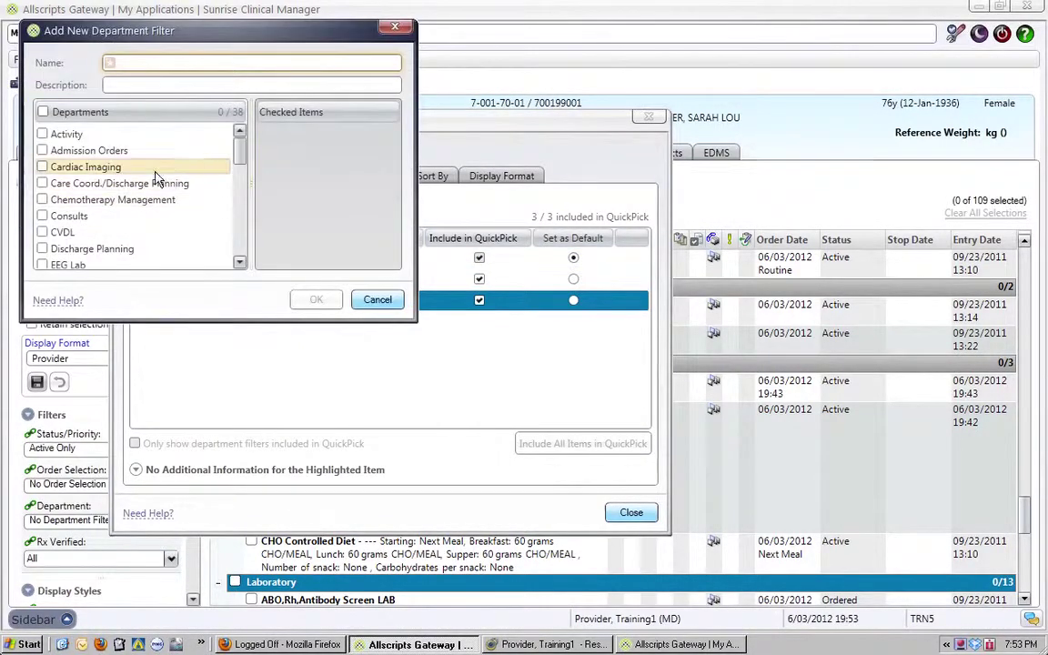
{"action": "left_click_drag", "start_coordinate": [240, 146], "coordinate": [240, 243]}
{"action": "left_click", "coordinate": [82, 156]}
{"action": "left_click", "coordinate": [42, 156]}
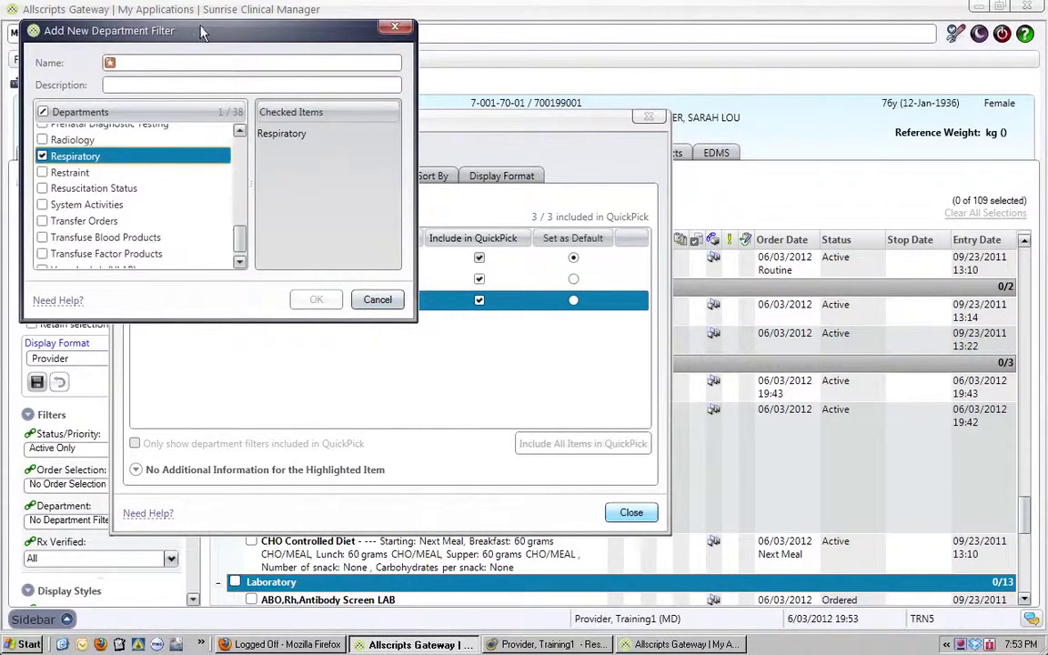
{"action": "left_click", "coordinate": [196, 60]}
{"action": "type", "text": "Respiratory"}
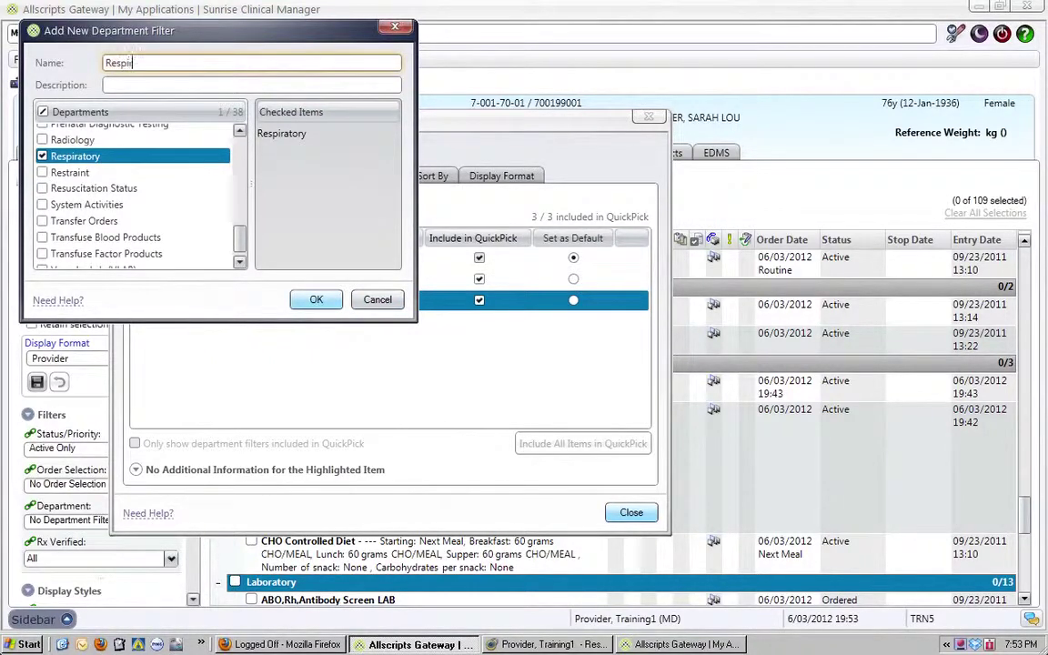
{"action": "left_click", "coordinate": [311, 299]}
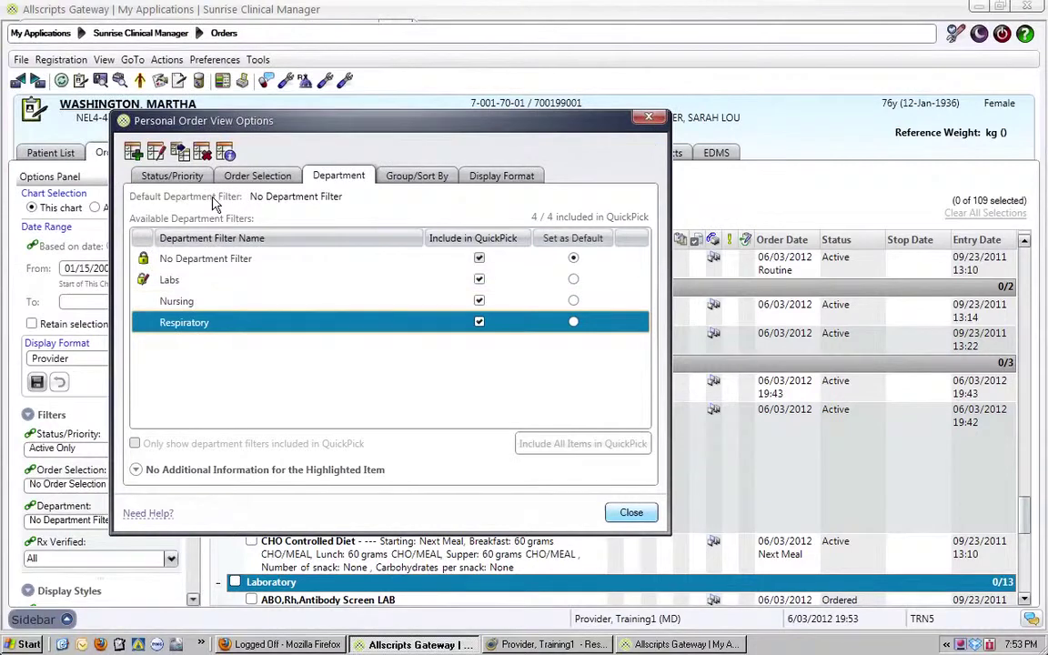
Step: Add a department filter named Diet that includes the Nutrition department, and close the order view options
{"action": "left_click", "coordinate": [133, 151]}
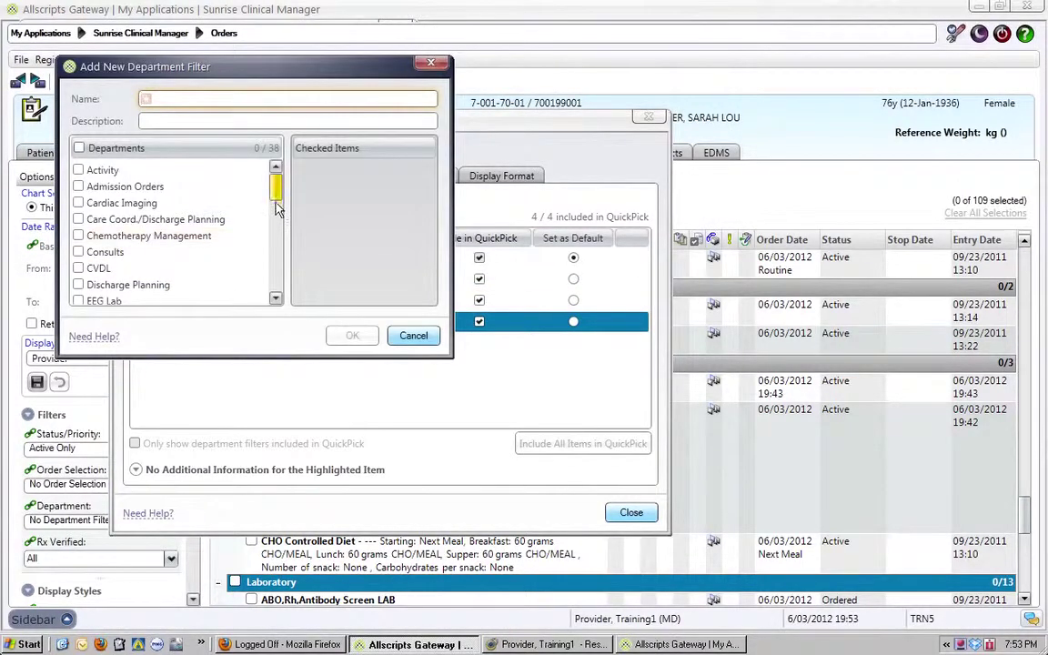
{"action": "mouse_move", "coordinate": [278, 207]}
{"action": "left_mouse_down"}
{"action": "mouse_move", "coordinate": [277, 255]}
{"action": "mouse_move", "coordinate": [277, 227]}
{"action": "left_mouse_up"}
{"action": "left_click", "coordinate": [79, 255]}
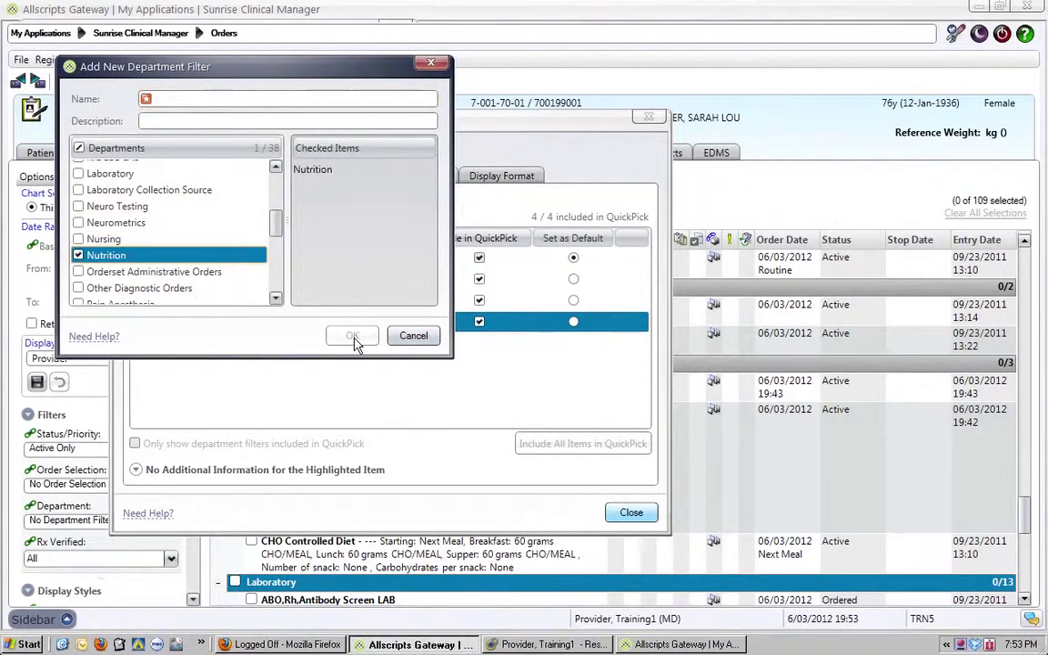
{"action": "left_click", "coordinate": [204, 98]}
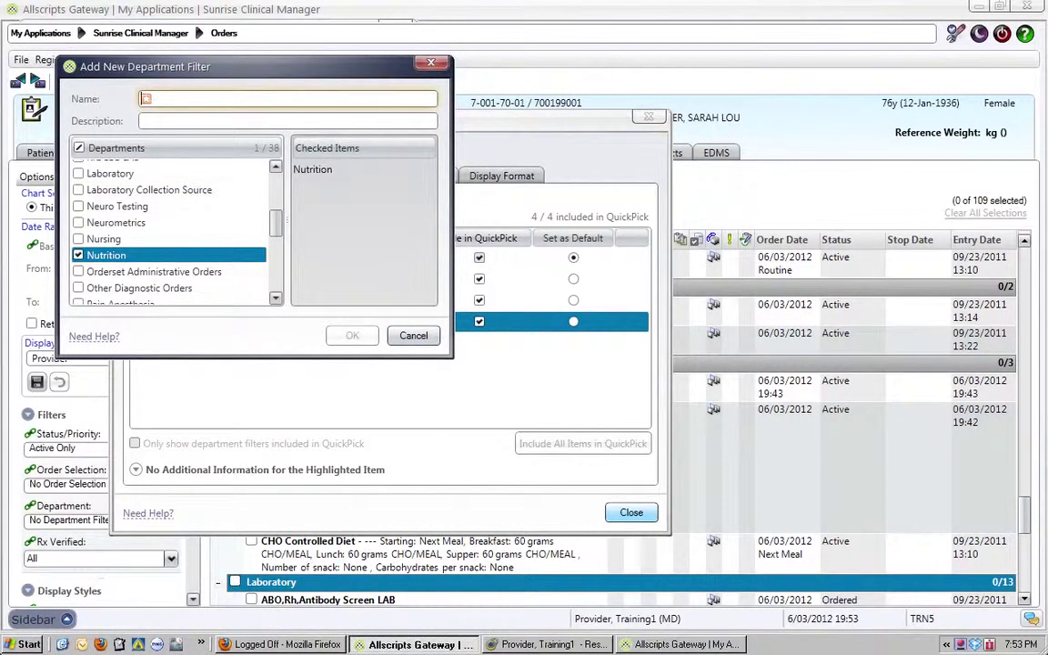
{"action": "type", "text": "Diet"}
{"action": "key", "text": "Return"}
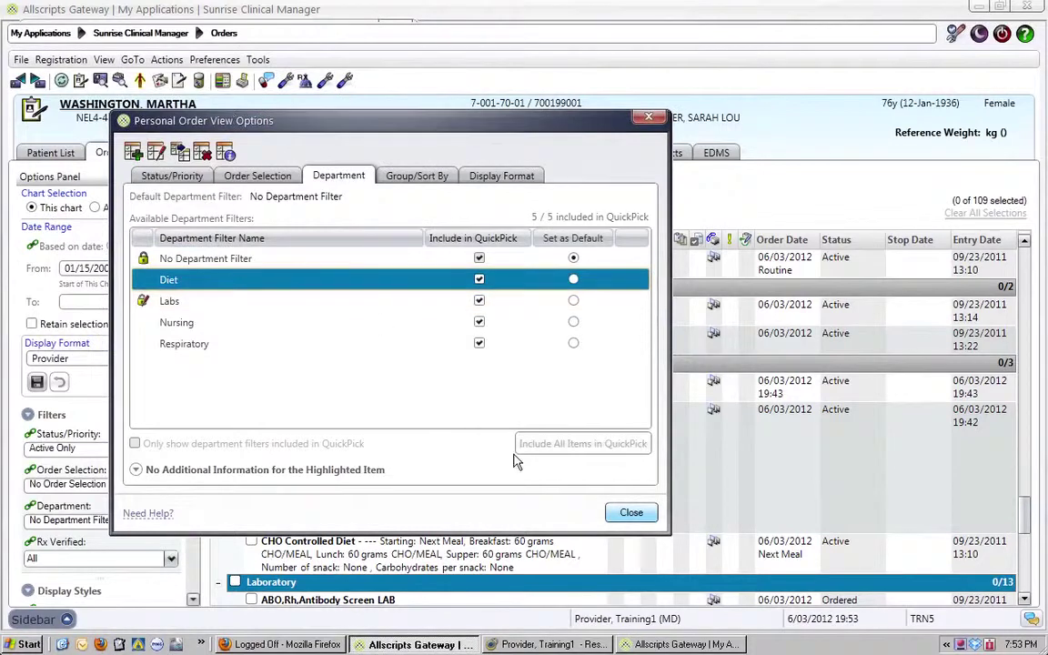
{"action": "left_click", "coordinate": [632, 513]}
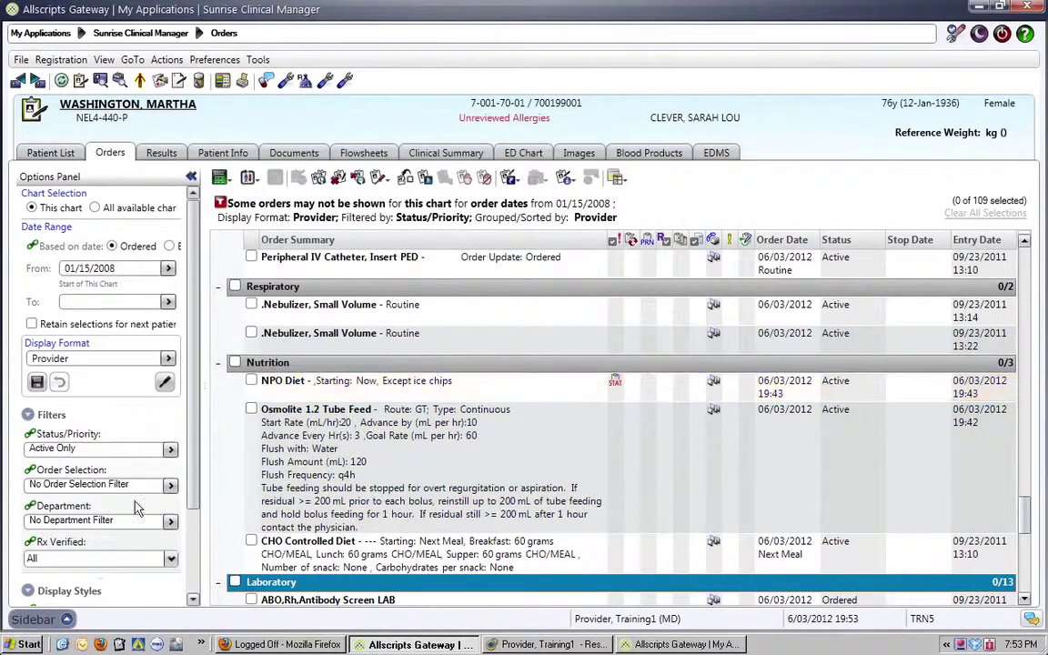
Step: Filter the patient's orders by the Diet department and review the tube feed, CHO Controlled and NPO diet orders
{"action": "left_click", "coordinate": [170, 521]}
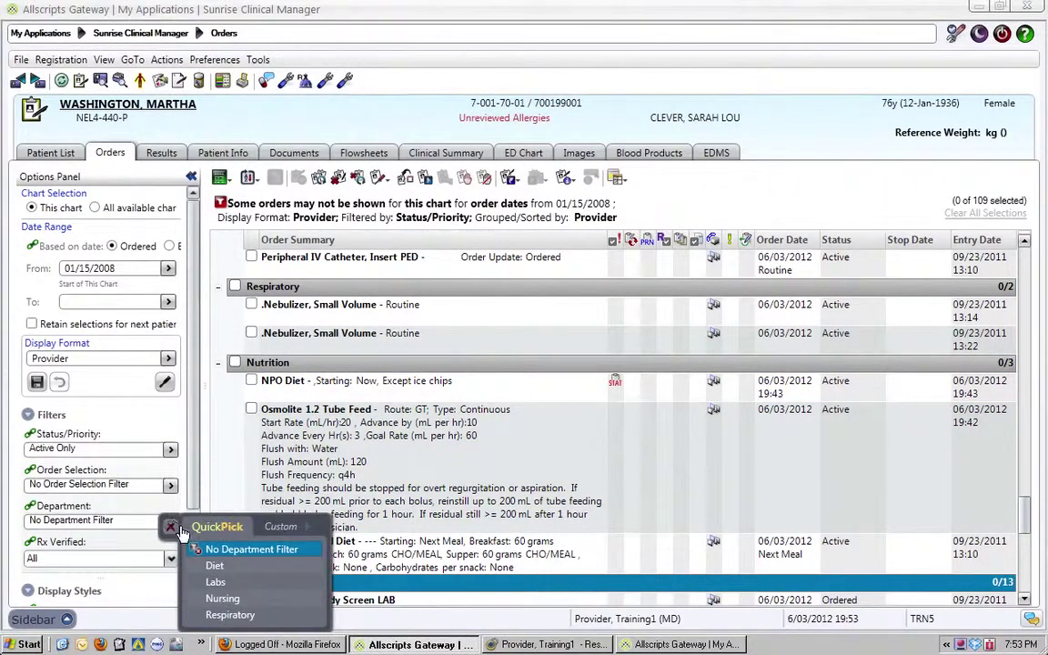
{"action": "left_click", "coordinate": [218, 569]}
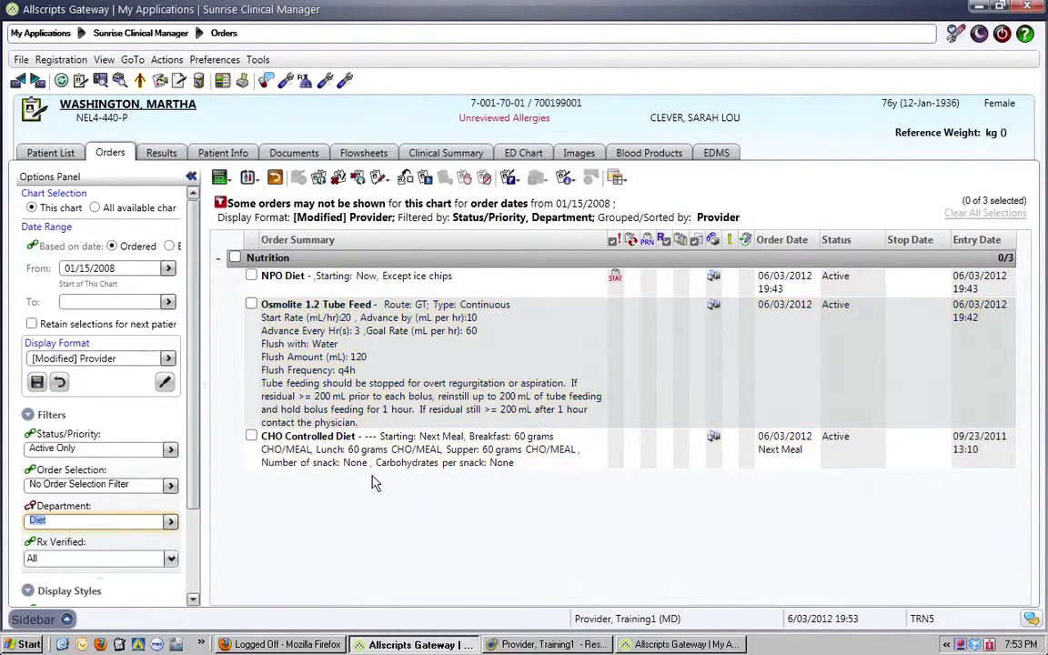
{"action": "left_click", "coordinate": [316, 338]}
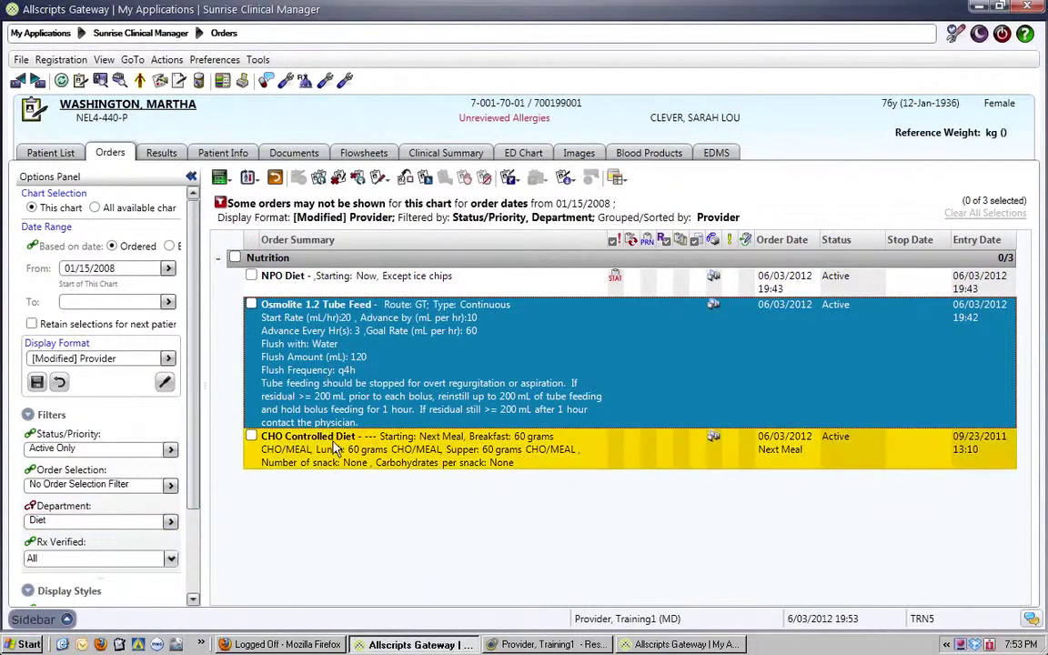
{"action": "left_click", "coordinate": [309, 446]}
{"action": "left_click", "coordinate": [330, 414]}
{"action": "left_click", "coordinate": [344, 289]}
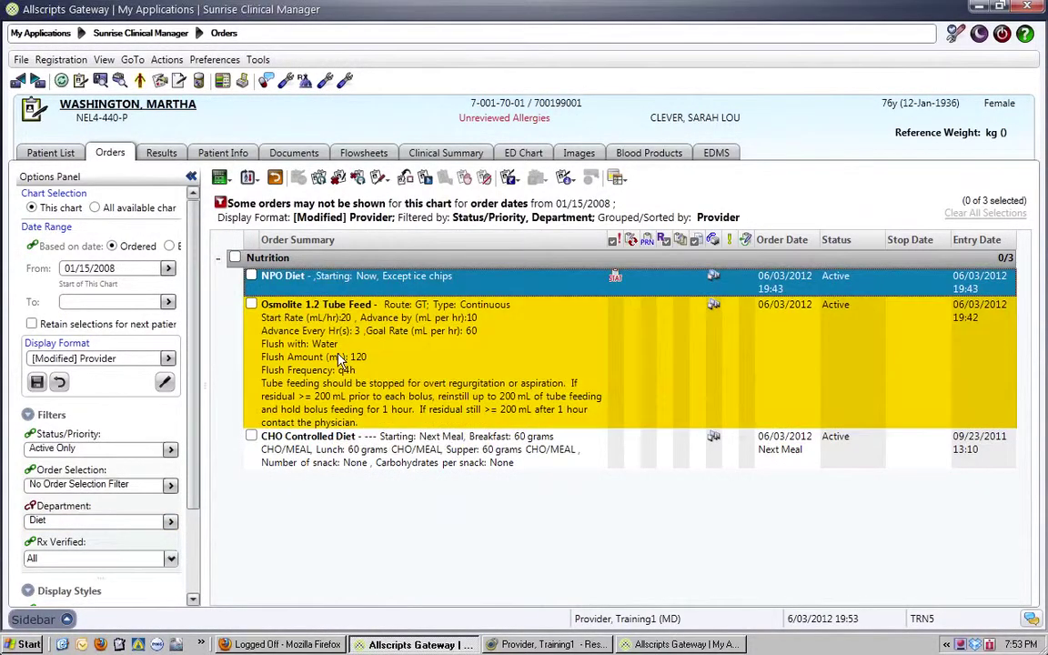
{"action": "left_click", "coordinate": [339, 360]}
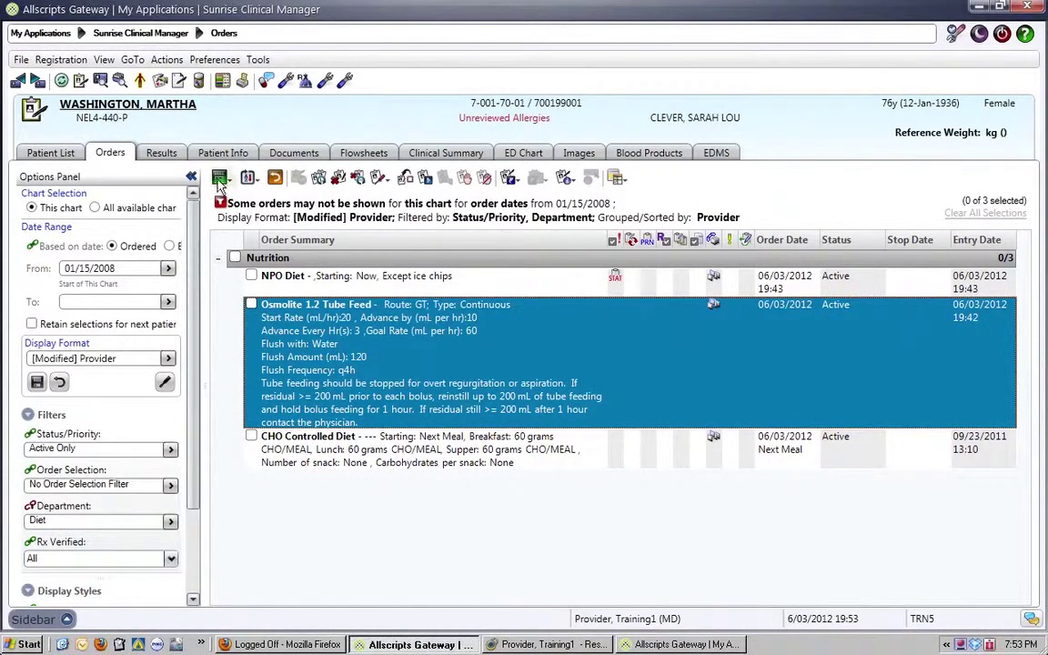
Step: Set the status filter to No Status/Priority Filter and store the current view as a new display format named Diet History
{"action": "left_click", "coordinate": [170, 452]}
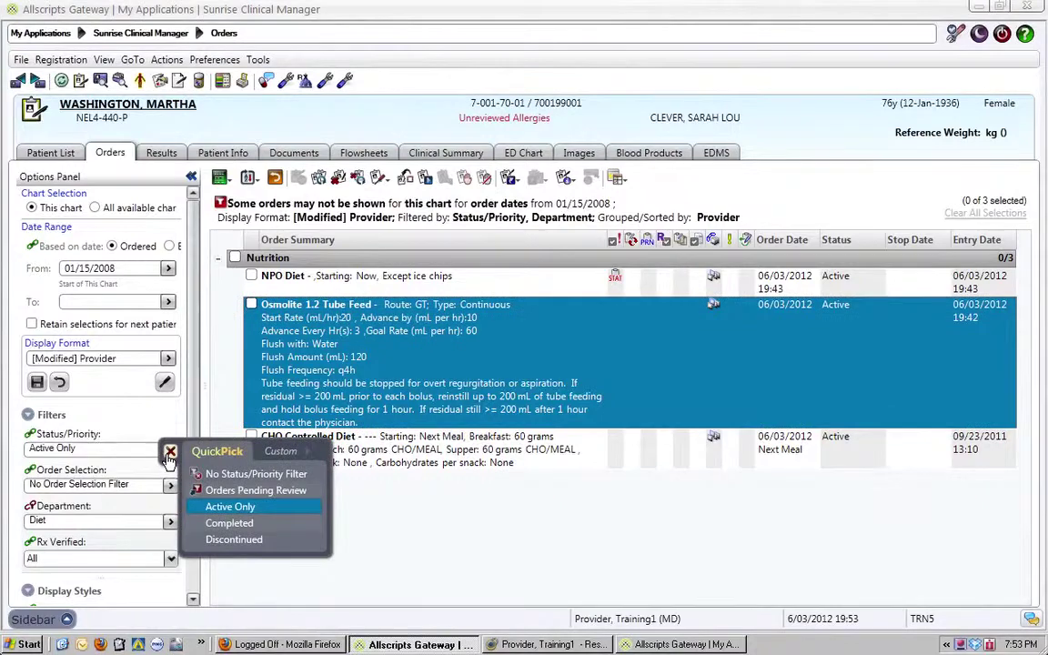
{"action": "left_click", "coordinate": [211, 474]}
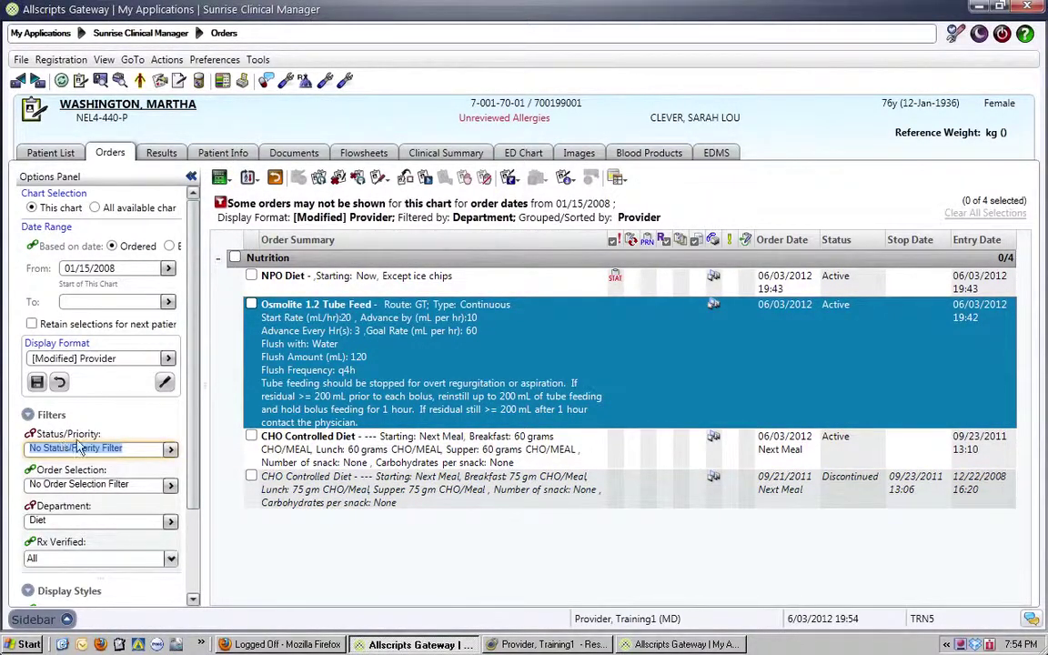
{"action": "left_click", "coordinate": [226, 183]}
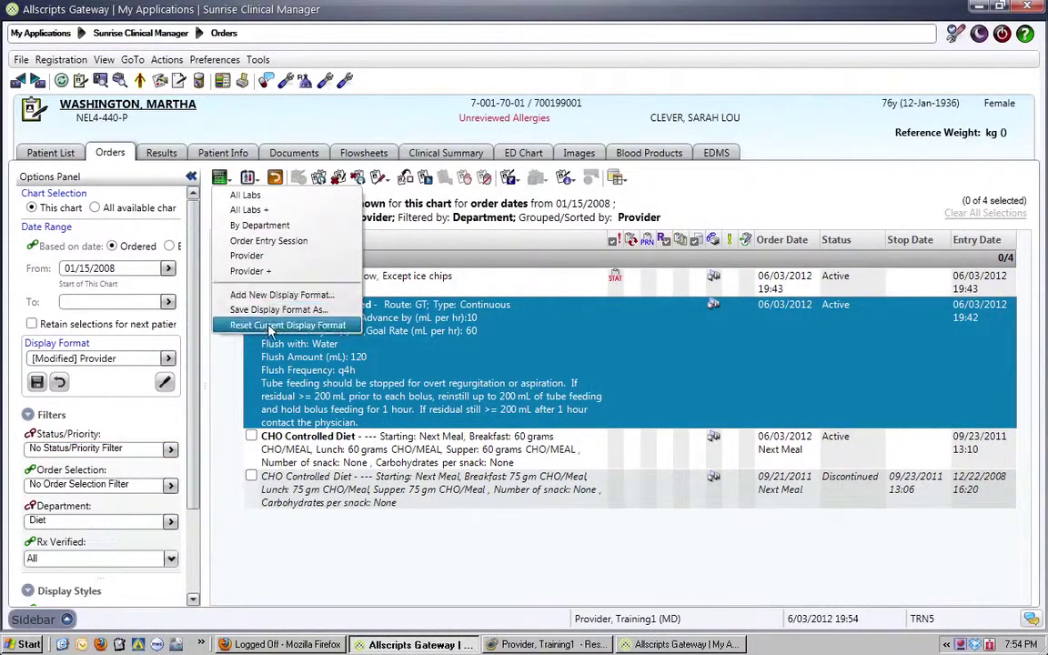
{"action": "left_click", "coordinate": [273, 295]}
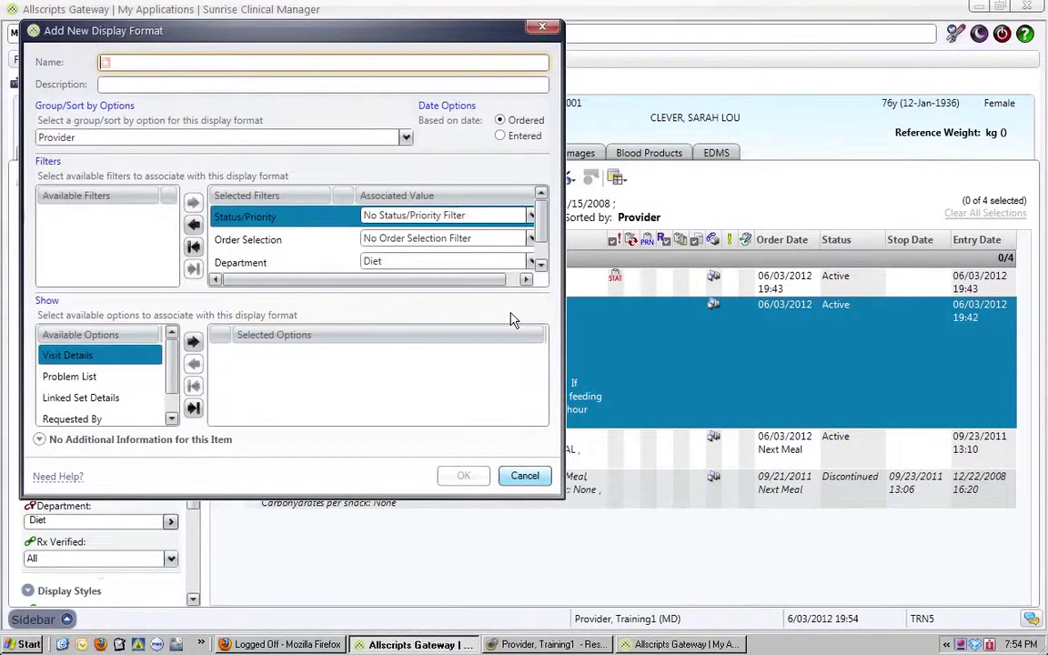
{"action": "type", "text": "Diet History"}
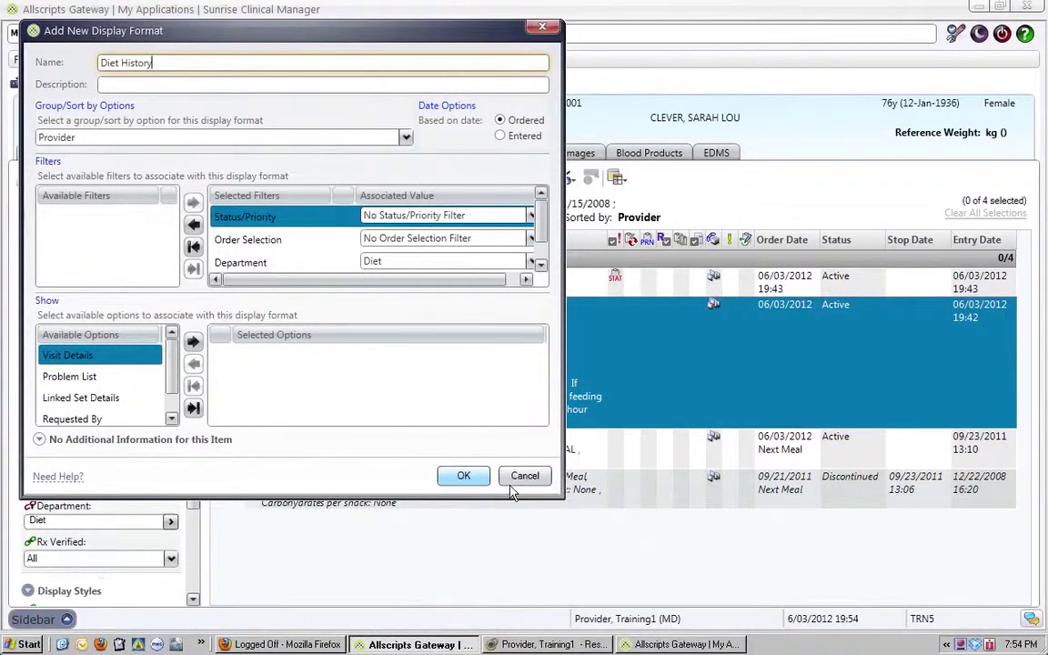
{"action": "left_click", "coordinate": [464, 476]}
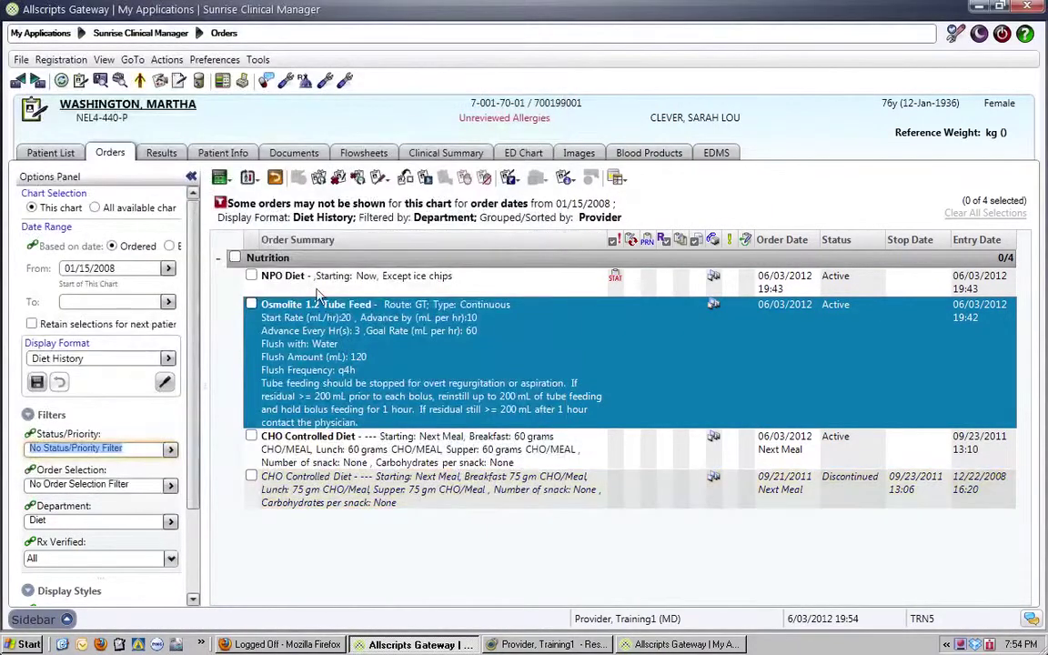
Step: Switch from the default Provider view to the Diet History display format and review the active and discontinued nutrition orders
{"action": "left_click", "coordinate": [275, 180]}
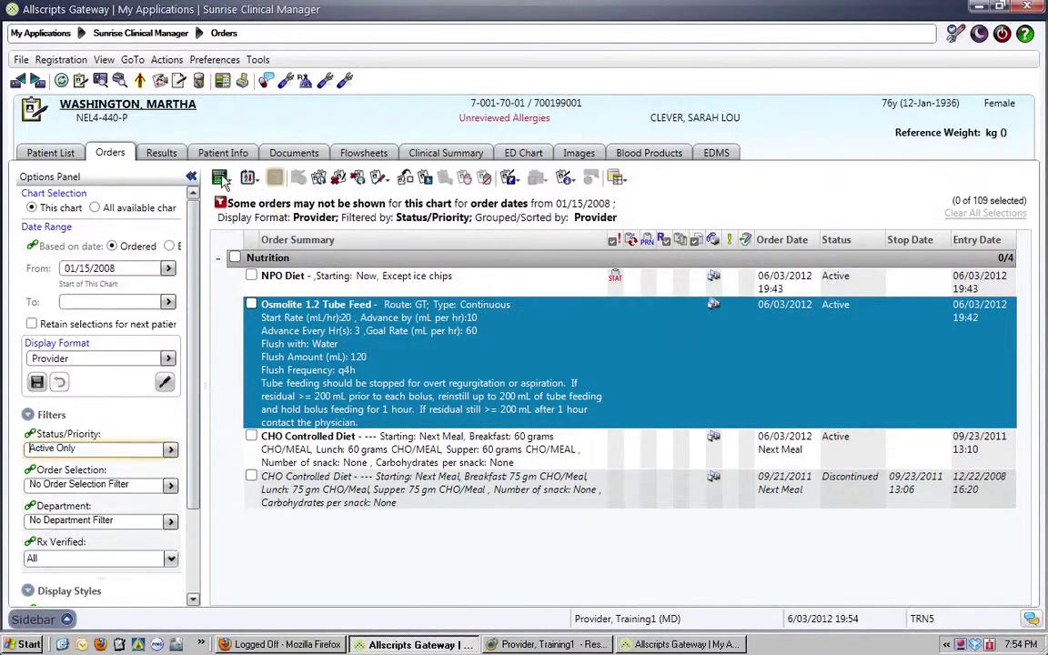
{"action": "left_click", "coordinate": [227, 179]}
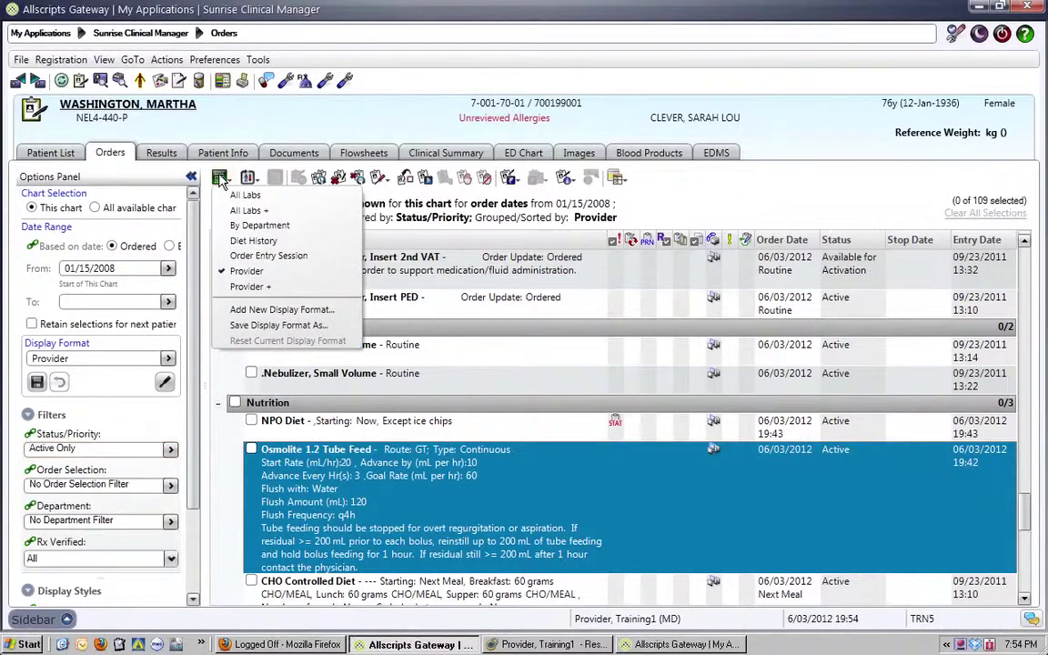
{"action": "left_click", "coordinate": [254, 241]}
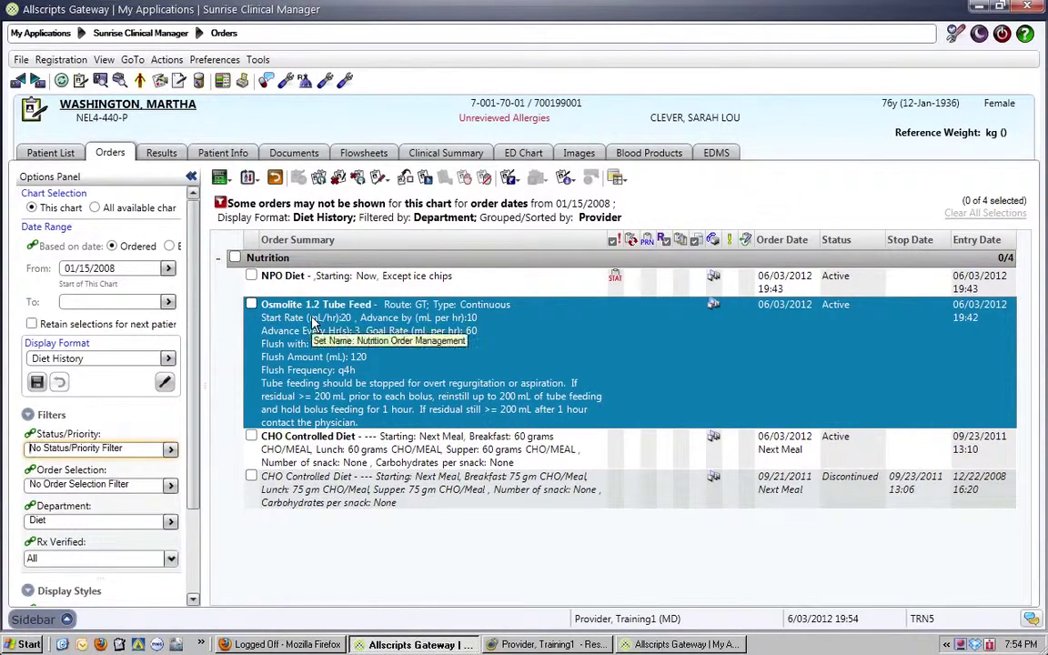
{"action": "left_click", "coordinate": [321, 492]}
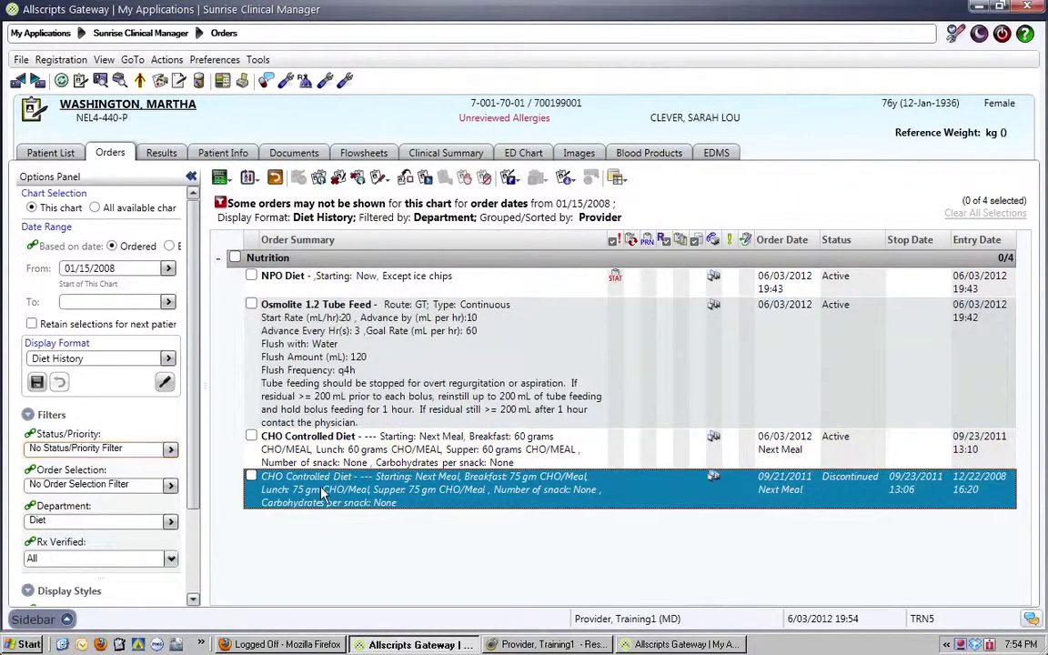
{"action": "left_click", "coordinate": [305, 371]}
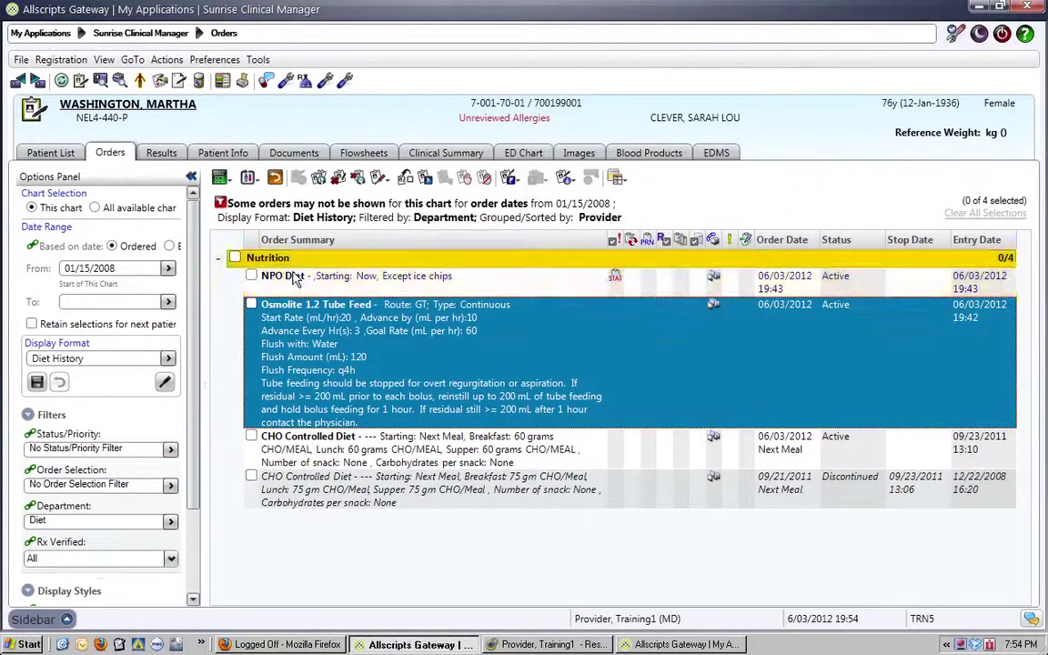
{"action": "left_click", "coordinate": [291, 286]}
{"action": "left_click", "coordinate": [312, 329]}
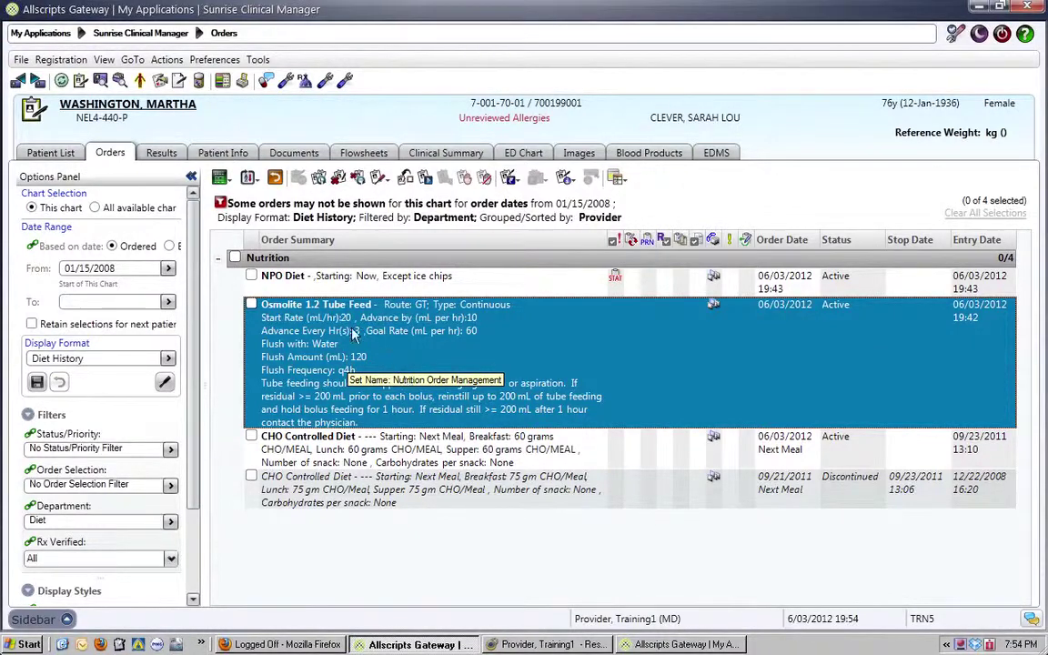
Step: Reset the orders view to the default Provider format and filter the orders by the Nursing department
{"action": "left_click", "coordinate": [275, 177]}
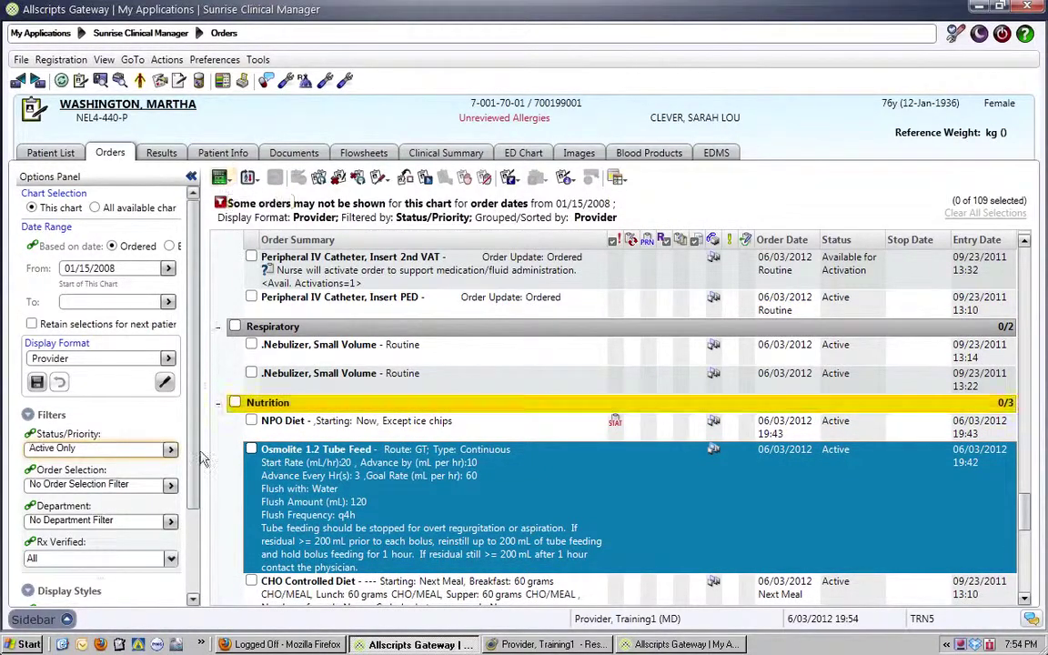
{"action": "left_click", "coordinate": [170, 520]}
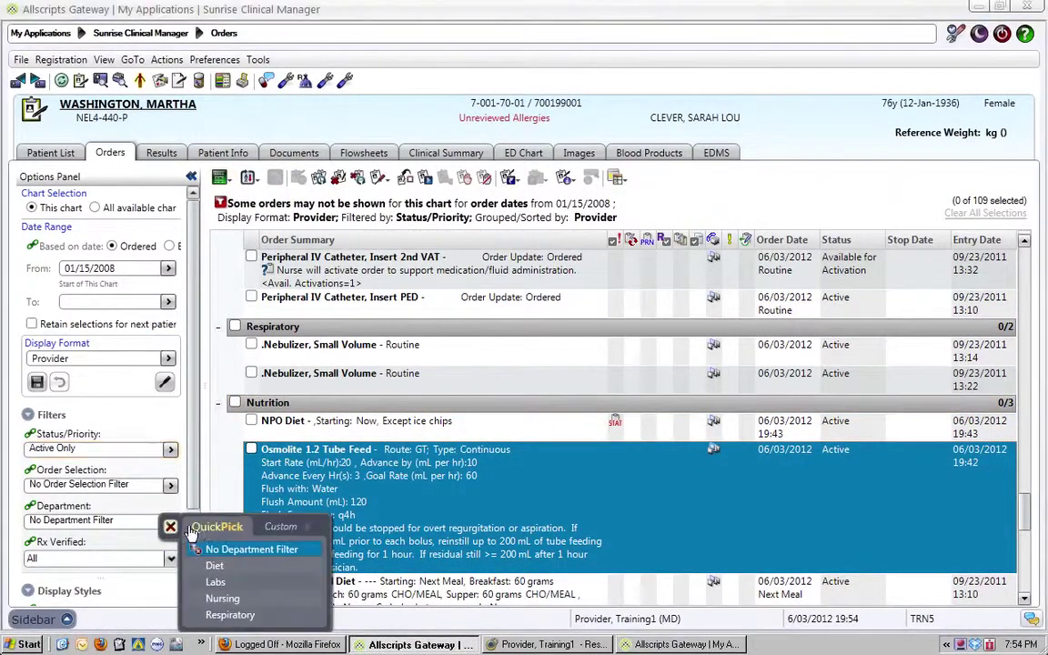
{"action": "left_click", "coordinate": [221, 598]}
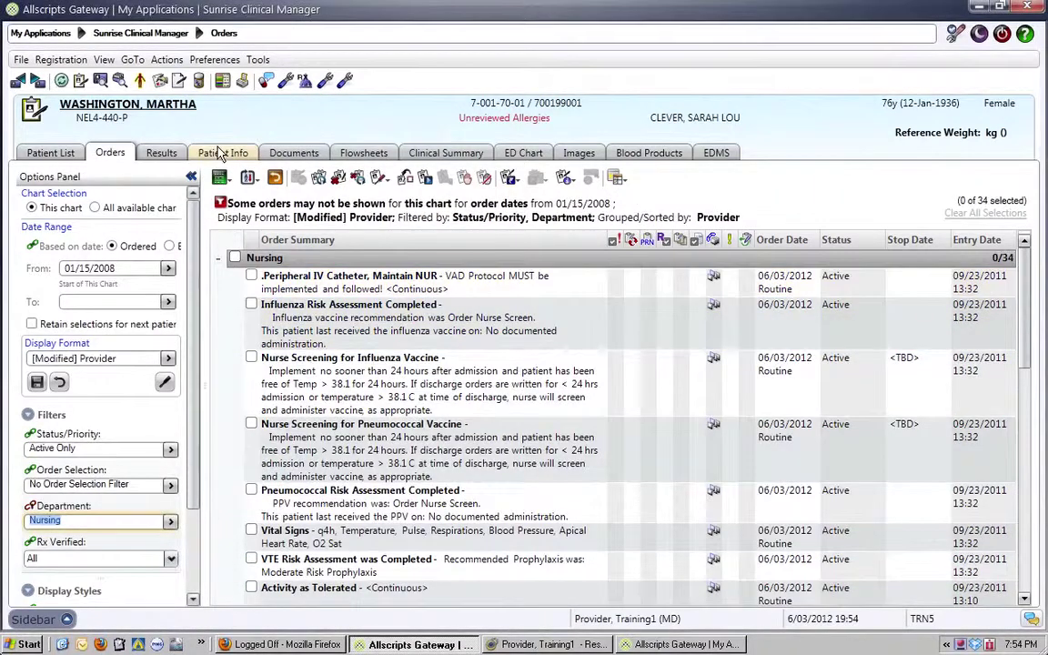
Step: Store the current Nursing department view as a new display format named Nursing
{"action": "left_click", "coordinate": [222, 177]}
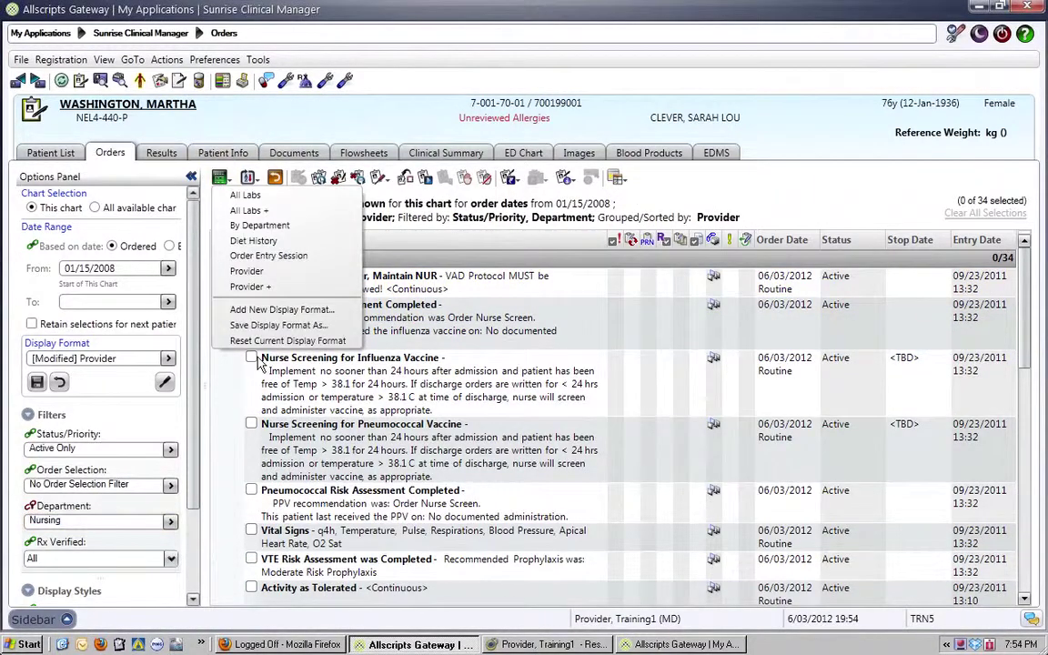
{"action": "left_click", "coordinate": [273, 309]}
{"action": "type", "text": "Nursin"}
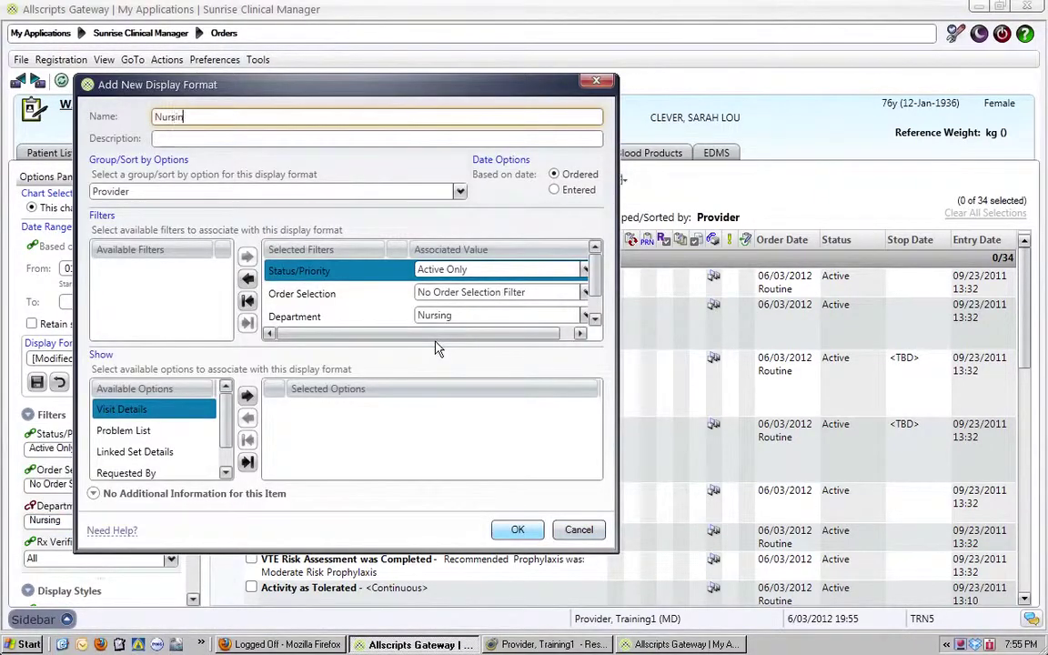
{"action": "type", "text": "g"}
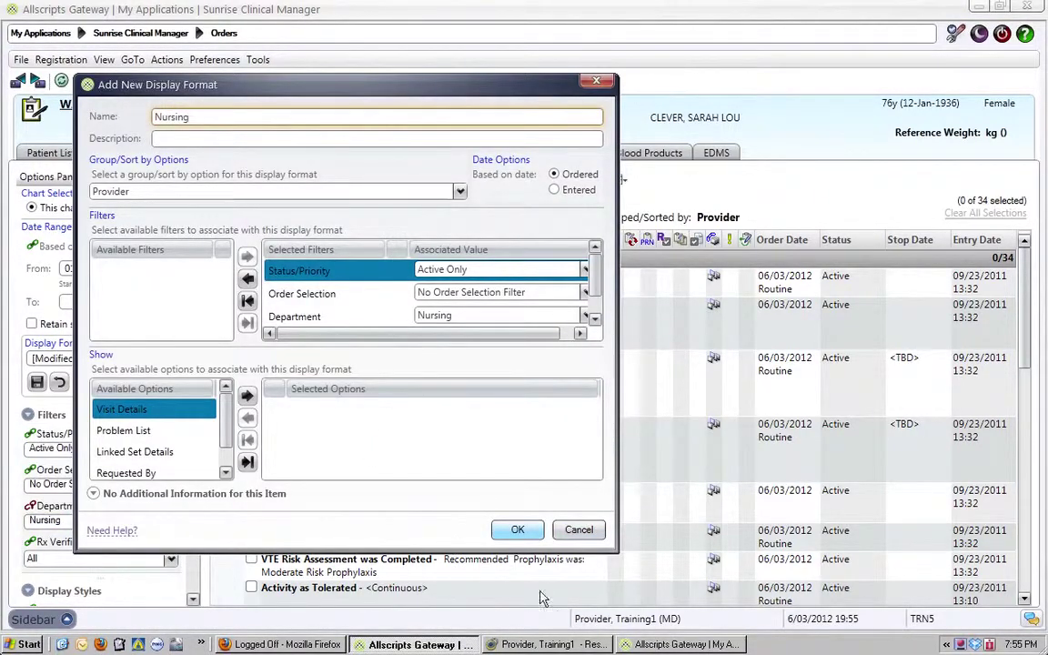
{"action": "left_click", "coordinate": [518, 531]}
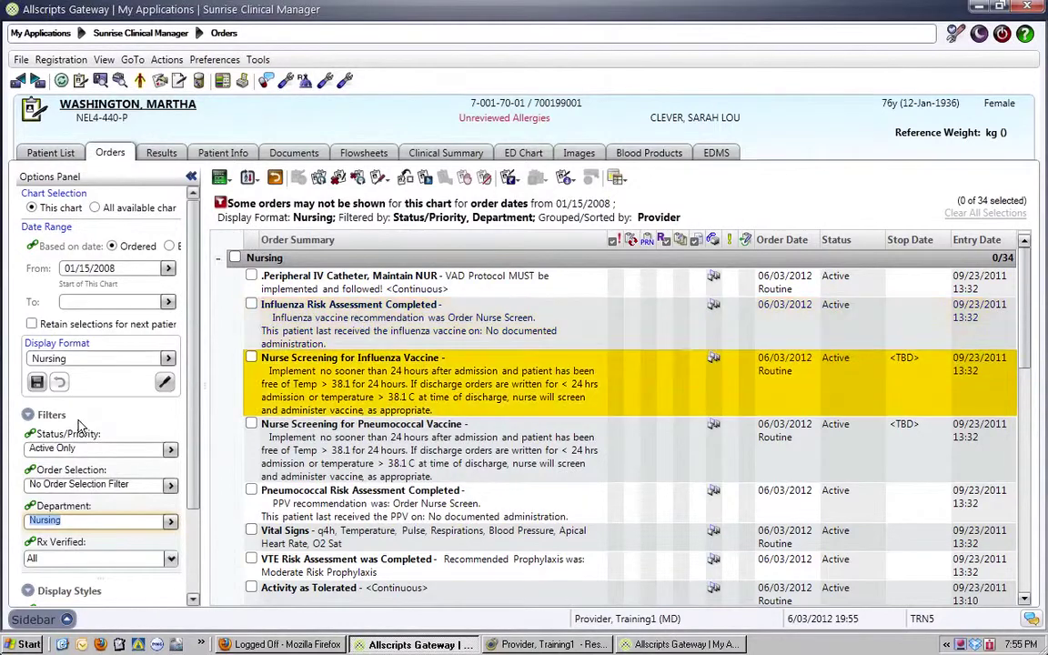
Step: Filter the orders by the Respiratory department and set the status filter to No Status/Priority Filter
{"action": "left_click", "coordinate": [169, 524]}
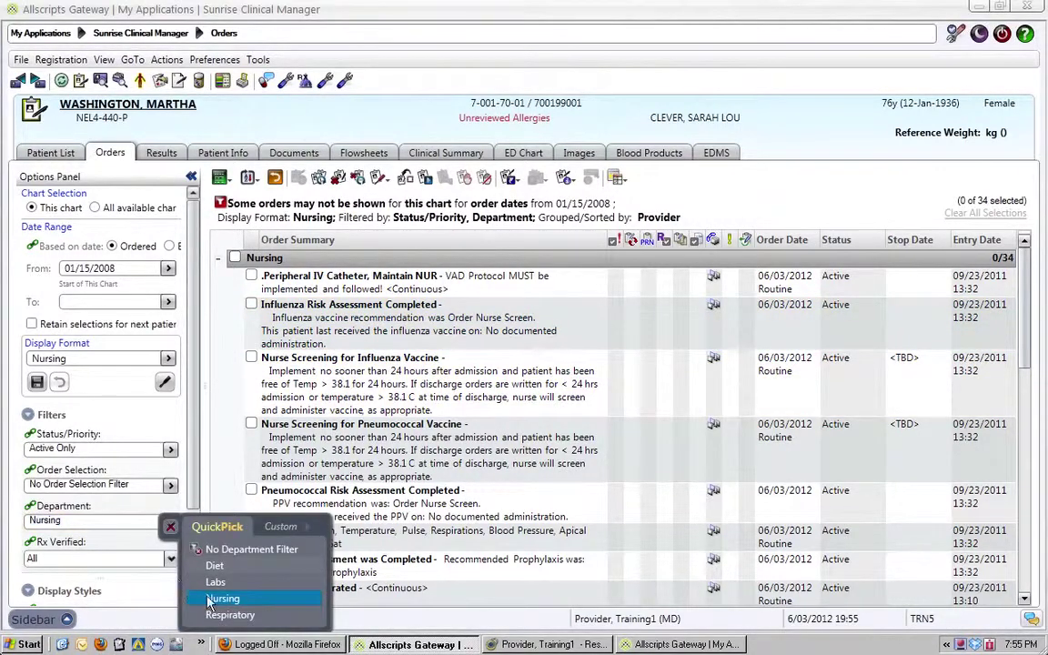
{"action": "key", "text": "Down"}
{"action": "key", "text": "Return"}
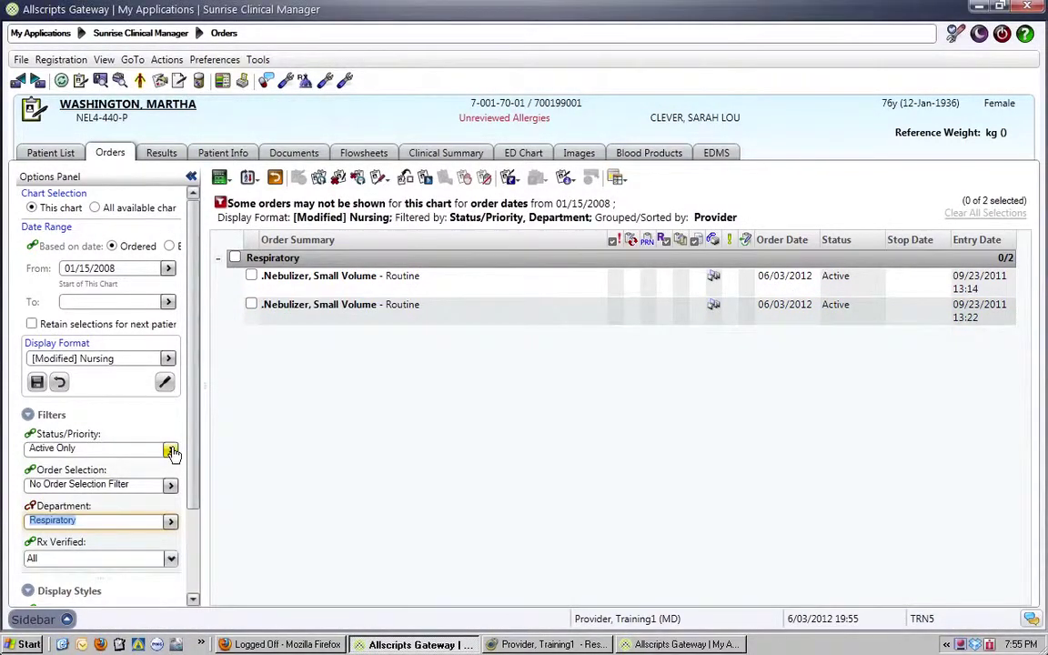
{"action": "left_click", "coordinate": [171, 451]}
{"action": "key", "text": "Up"}
{"action": "key", "text": "Up"}
{"action": "key", "text": "Return"}
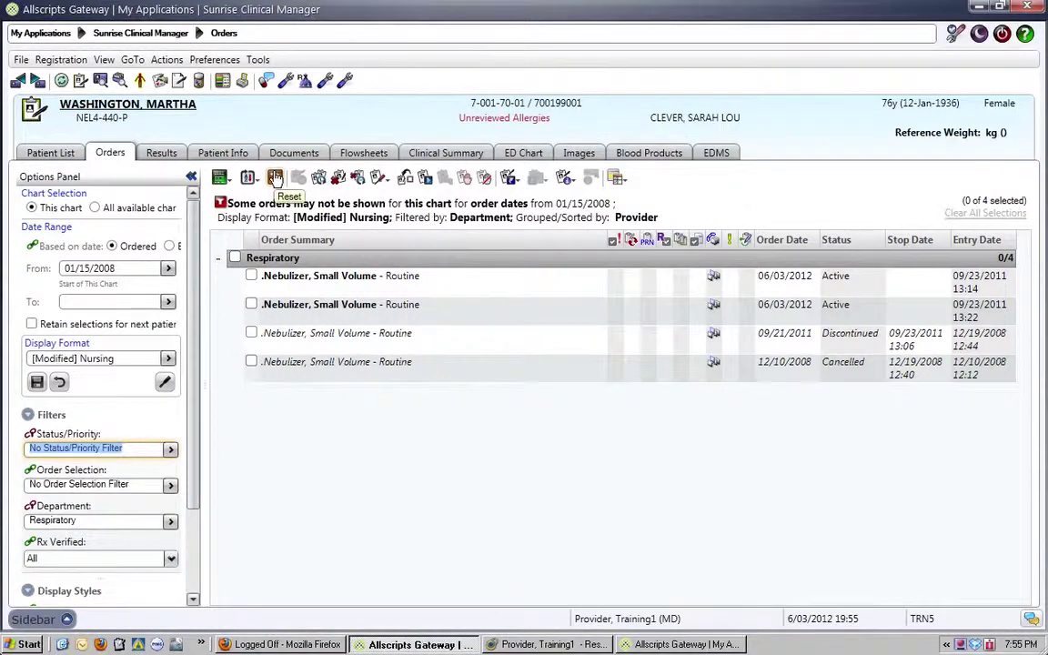
Step: Store the current view as a new display format named Respiratory + and return to the default Provider view
{"action": "left_click", "coordinate": [227, 179]}
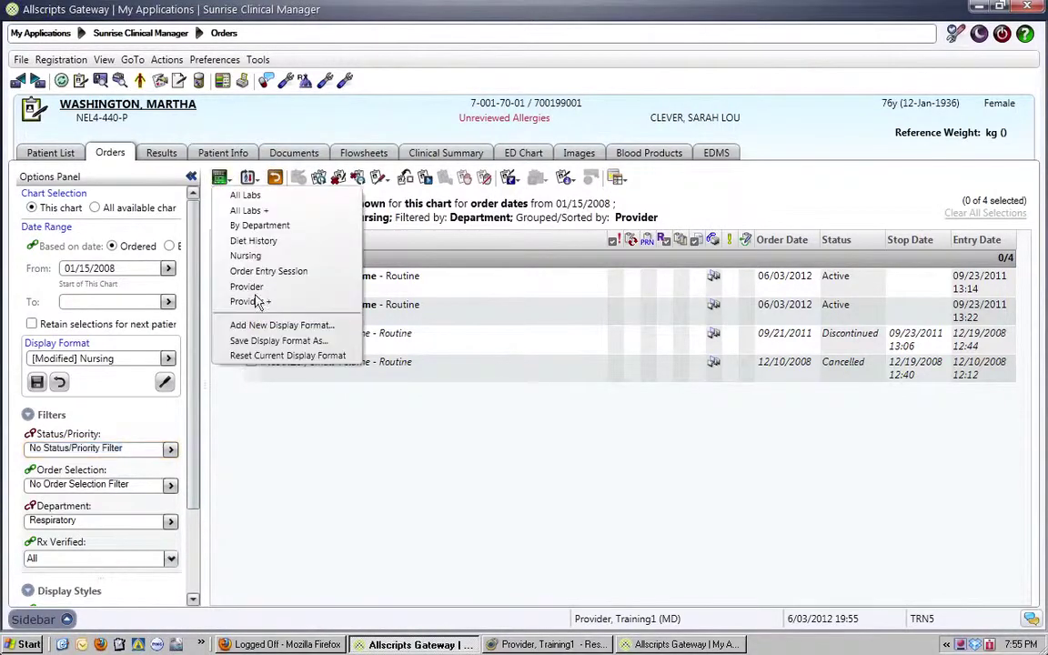
{"action": "left_click", "coordinate": [256, 341]}
{"action": "type", "text": "Respir"}
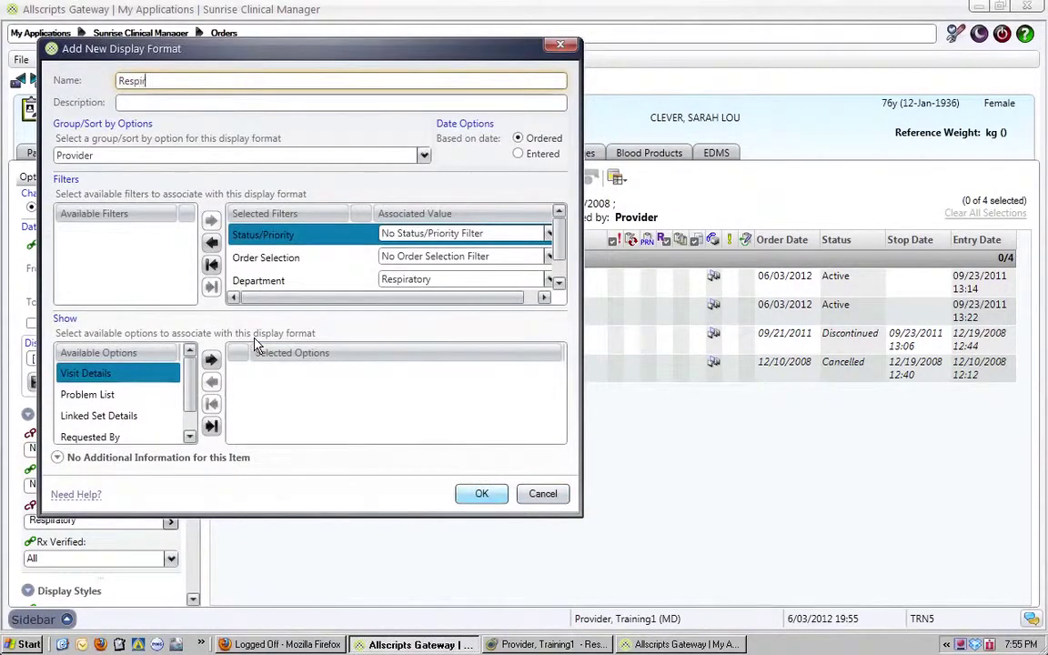
{"action": "type", "text": "atory +"}
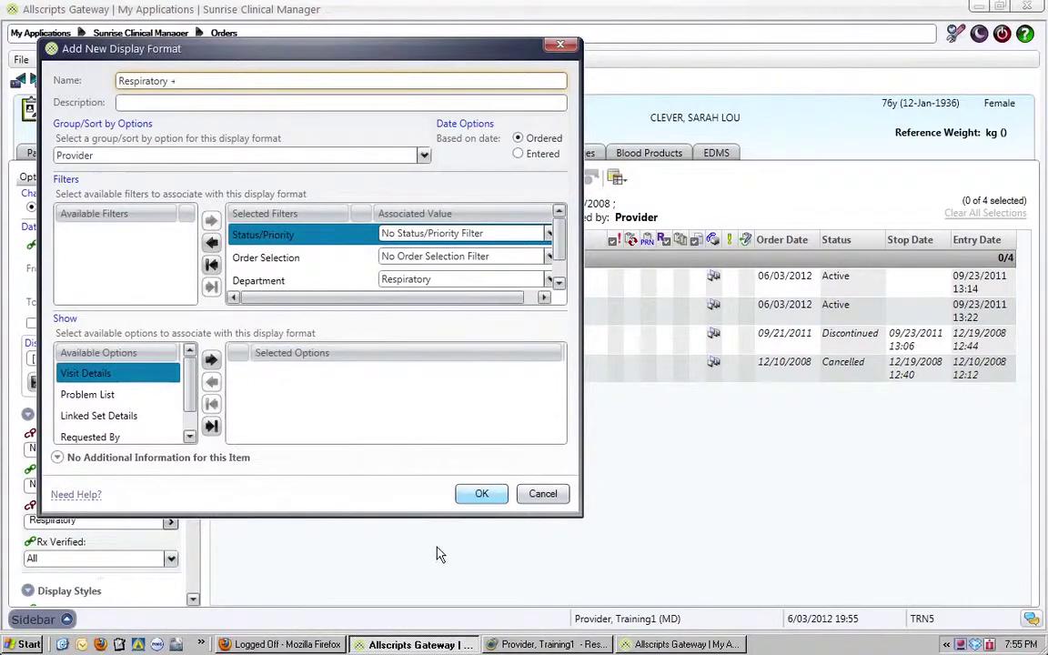
{"action": "left_click", "coordinate": [485, 494]}
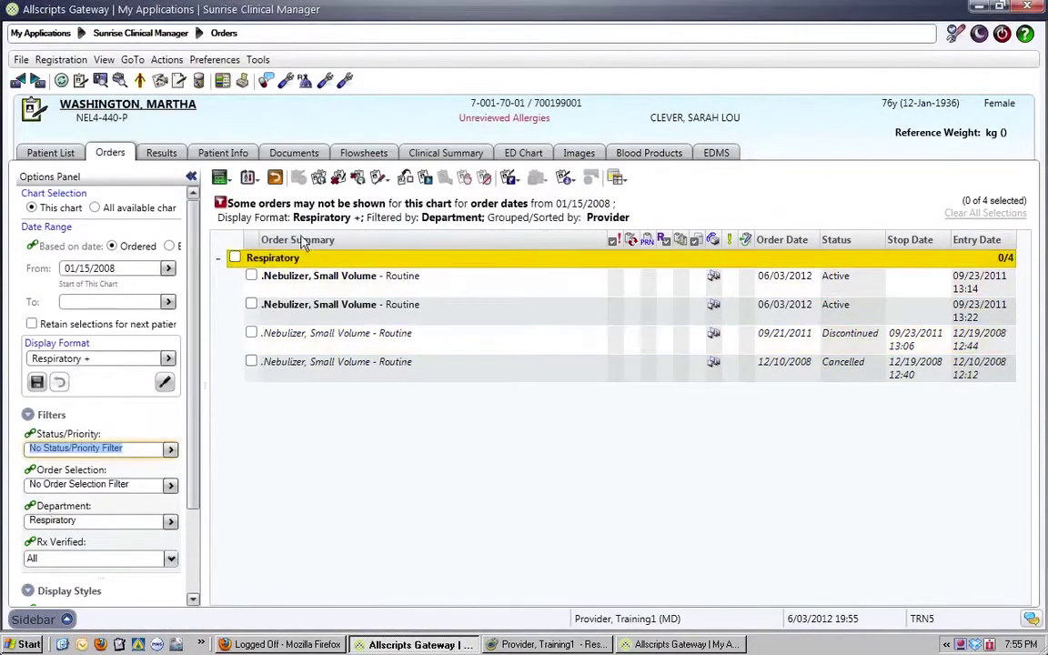
{"action": "left_click", "coordinate": [275, 178]}
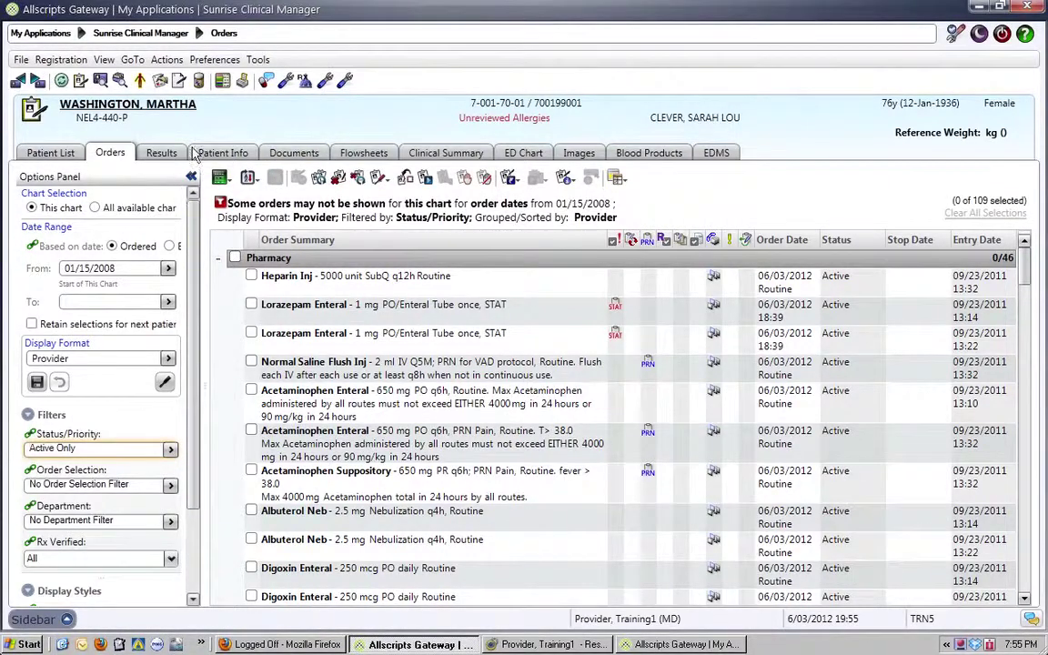
Step: Start a new order selection filter named DVT PPX in the order review preferences and search the order items for Heparin
{"action": "left_click", "coordinate": [213, 60]}
{"action": "left_click", "coordinate": [232, 111]}
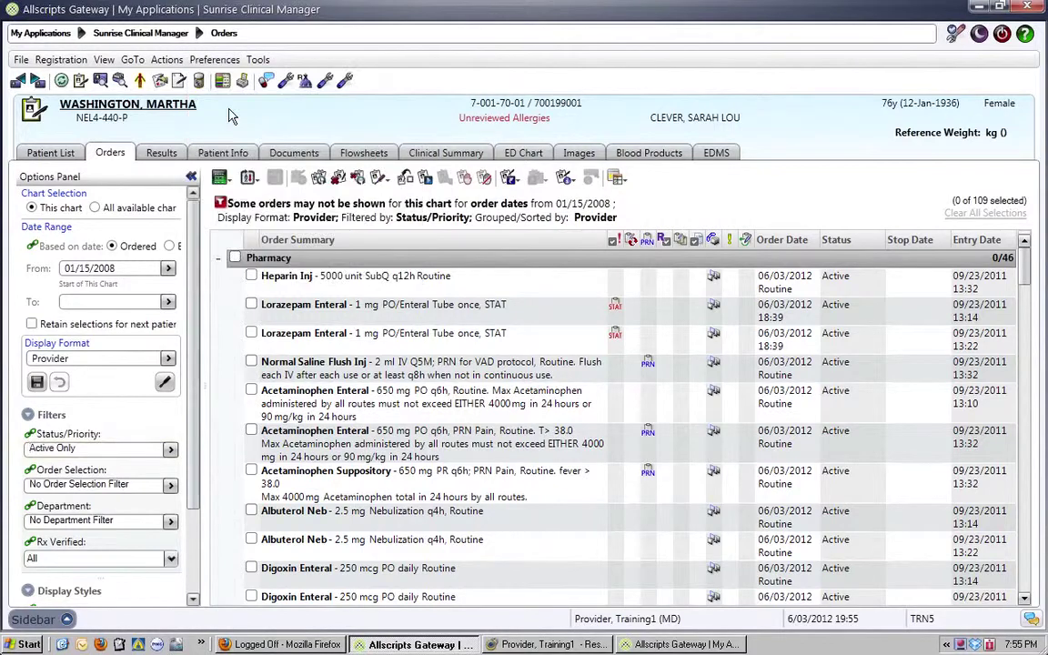
{"action": "left_click", "coordinate": [221, 140]}
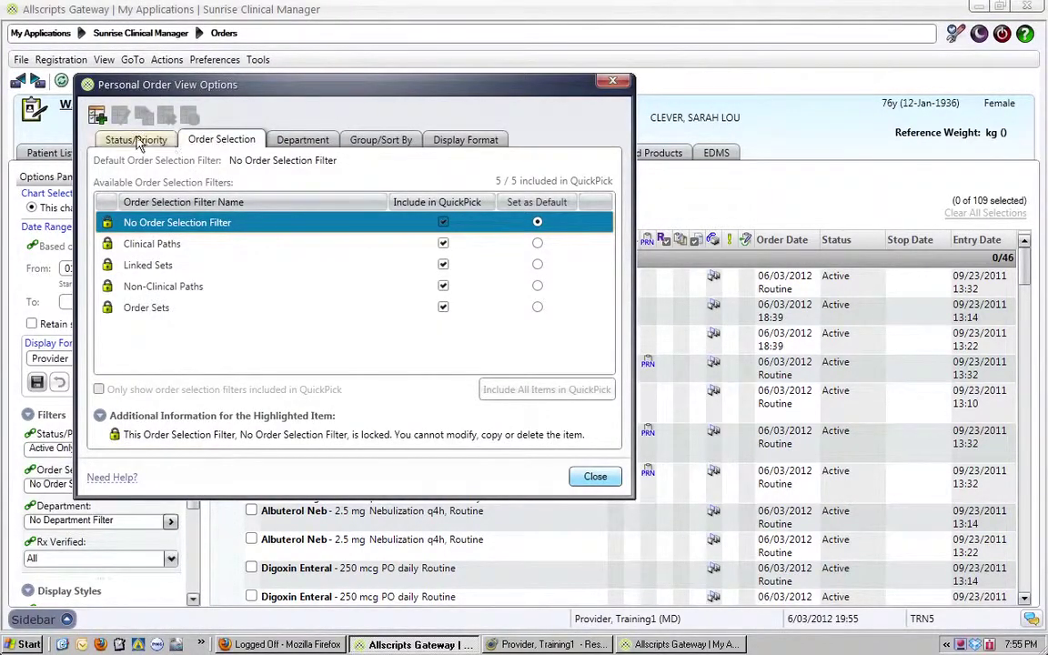
{"action": "left_click", "coordinate": [97, 115]}
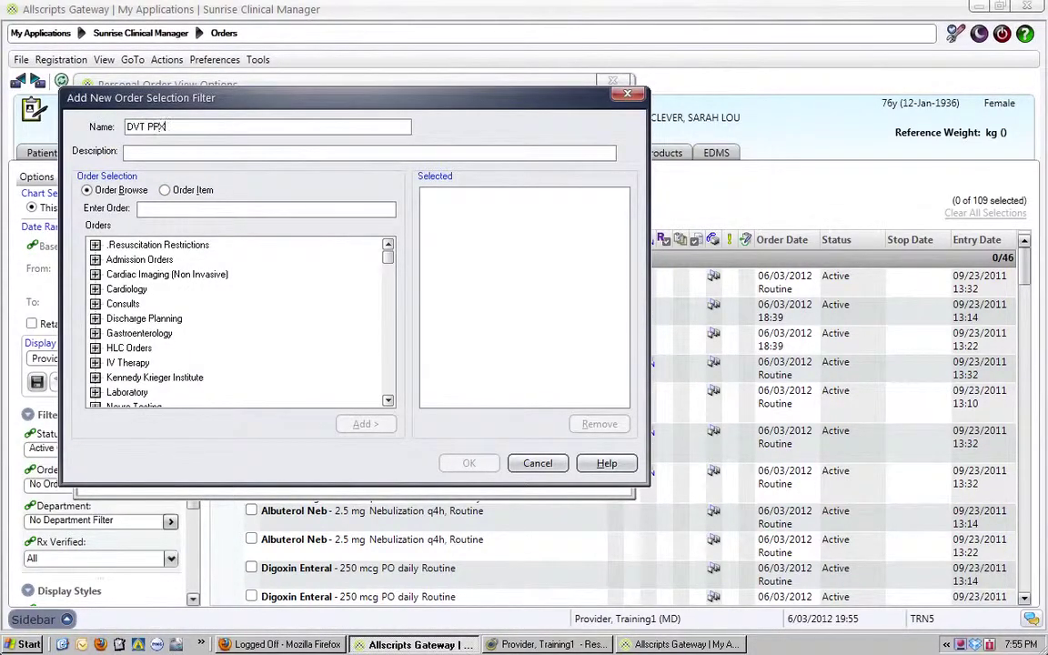
{"action": "left_click", "coordinate": [165, 190]}
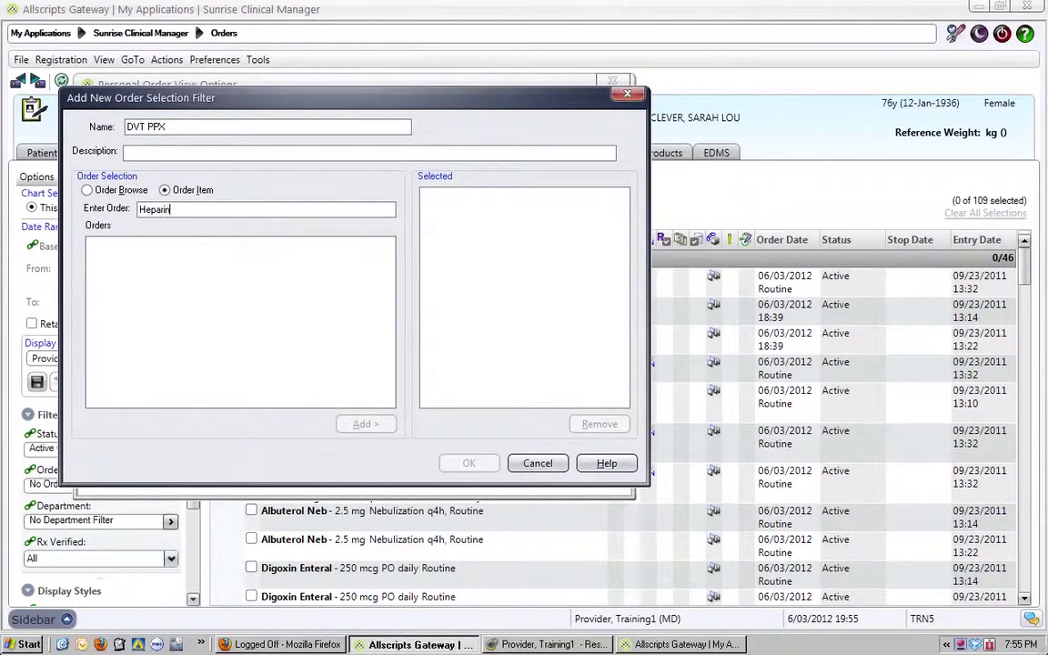
{"action": "key", "text": "Return"}
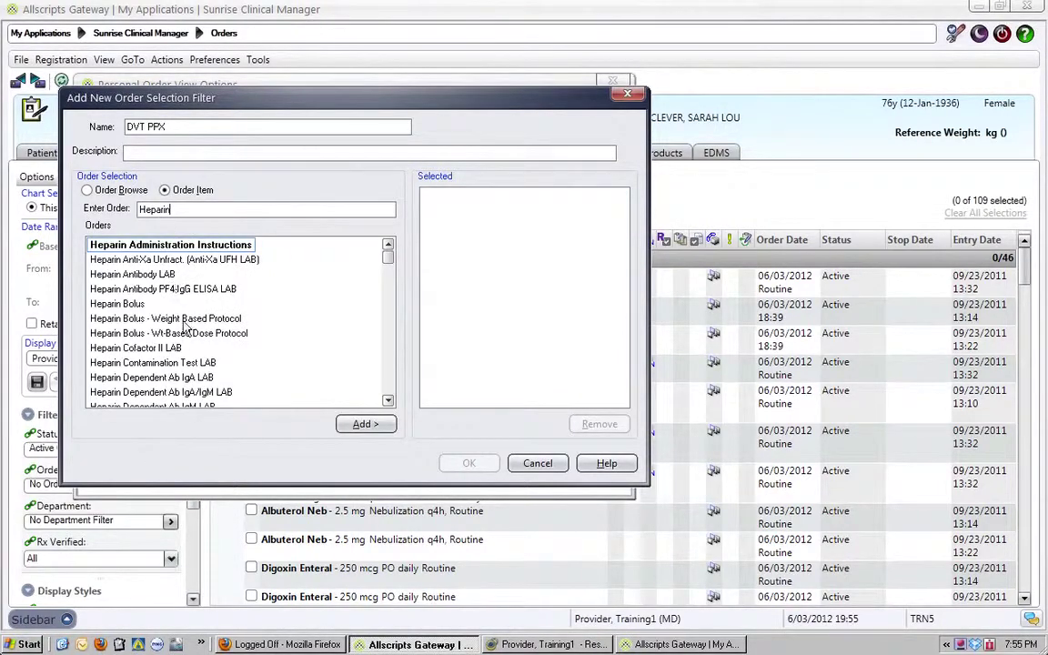
Step: In the production session, open the existing DVT PPX order selection filter, review its selected orders, and leave it without changes
{"action": "left_click", "coordinate": [678, 645]}
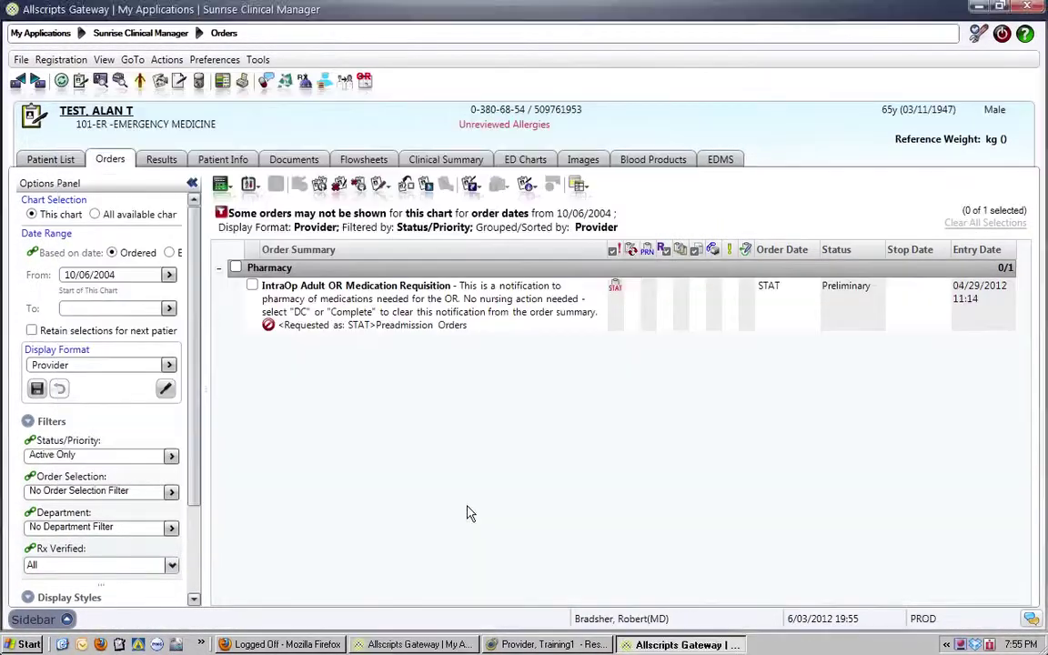
{"action": "left_click", "coordinate": [214, 59]}
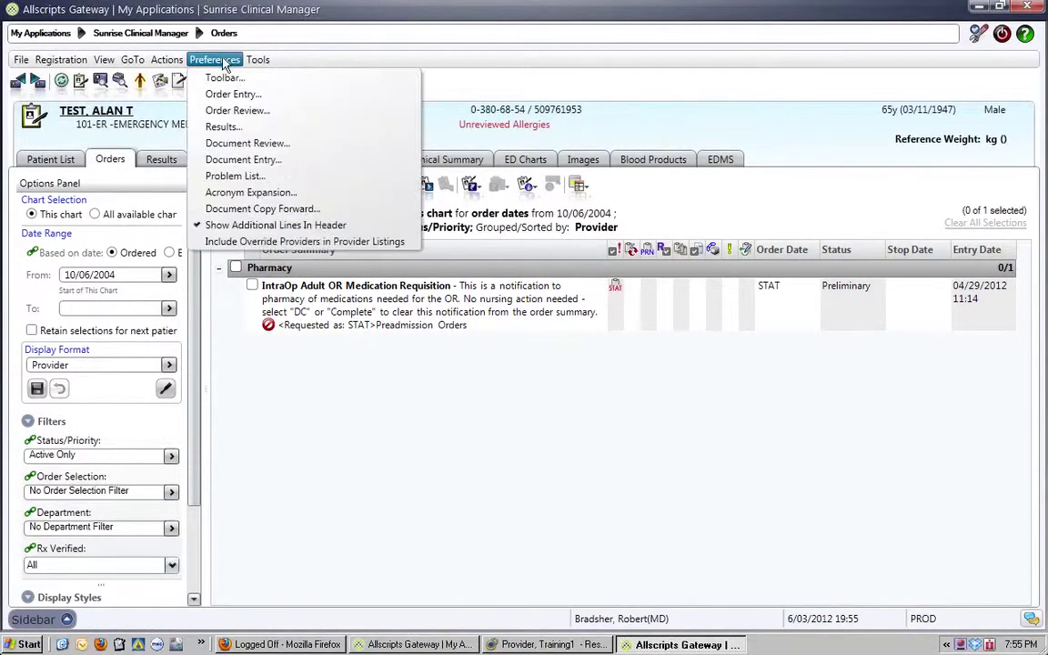
{"action": "left_click", "coordinate": [240, 111]}
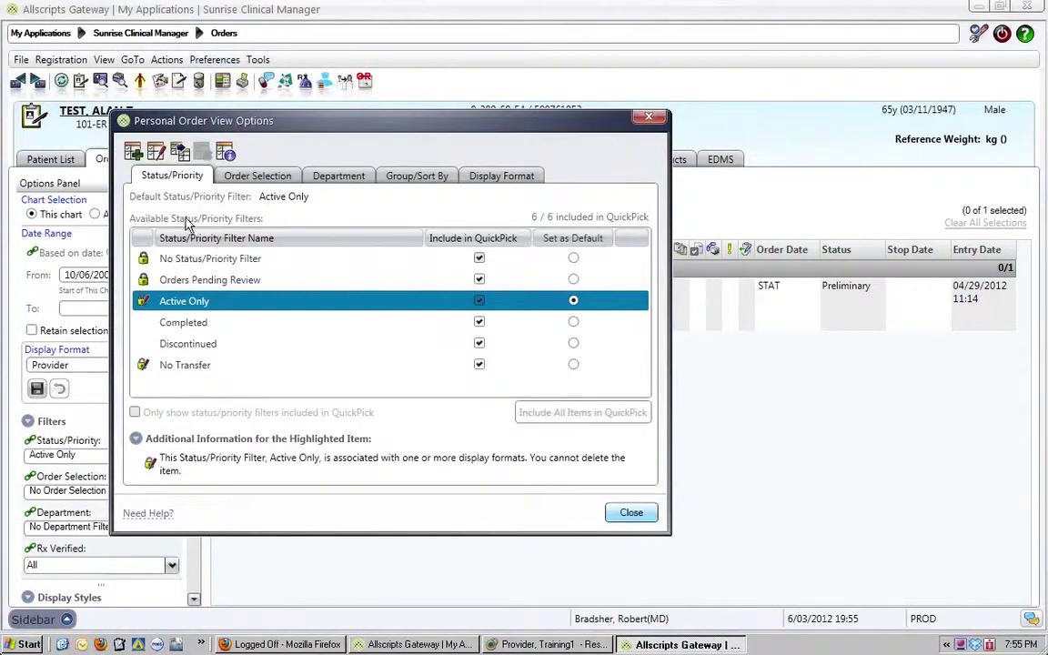
{"action": "left_click", "coordinate": [221, 172]}
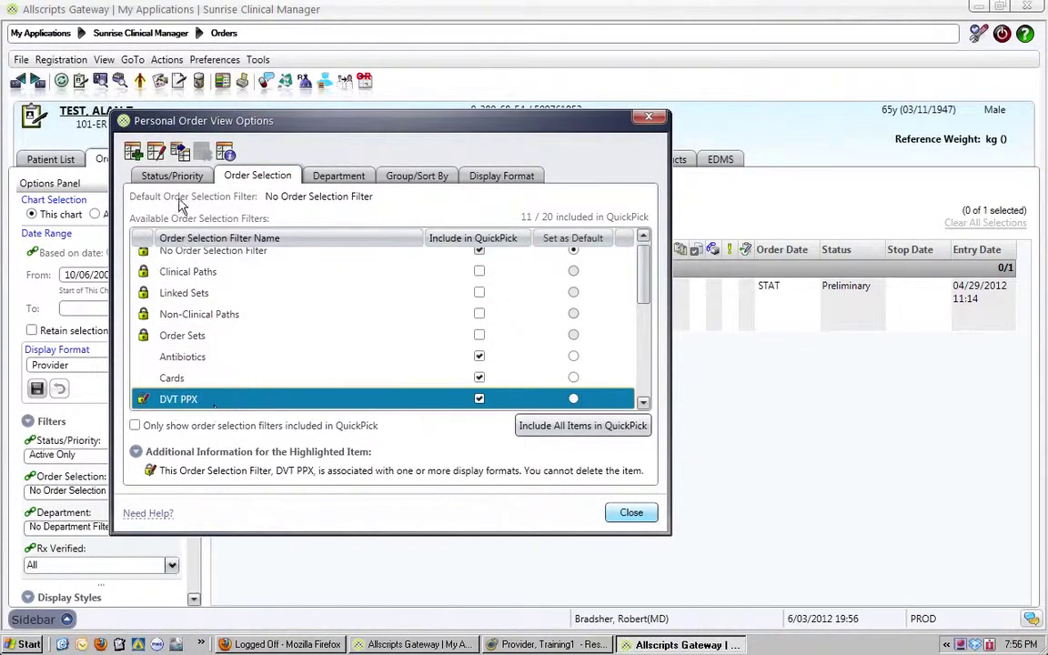
{"action": "left_click", "coordinate": [157, 155]}
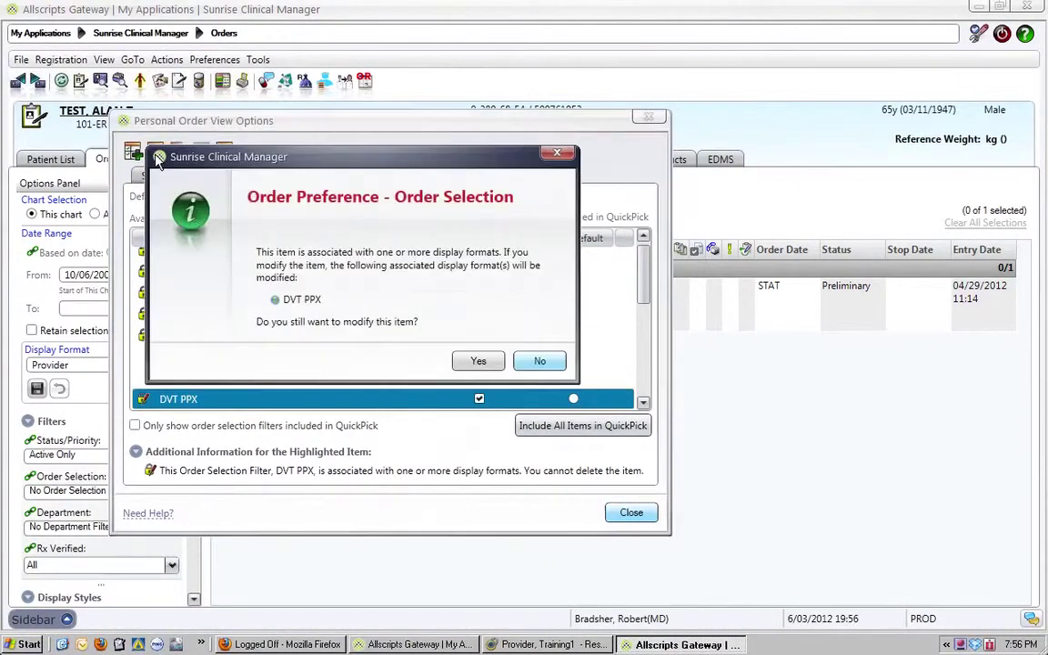
{"action": "left_click", "coordinate": [479, 360]}
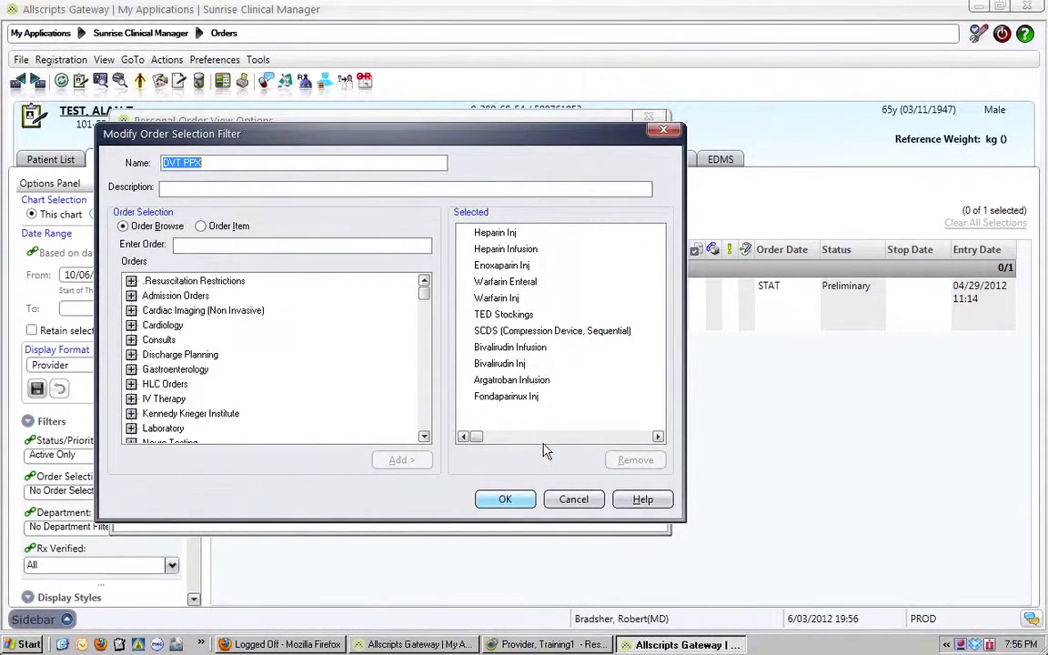
{"action": "left_click", "coordinate": [574, 499]}
{"action": "left_click", "coordinate": [627, 510]}
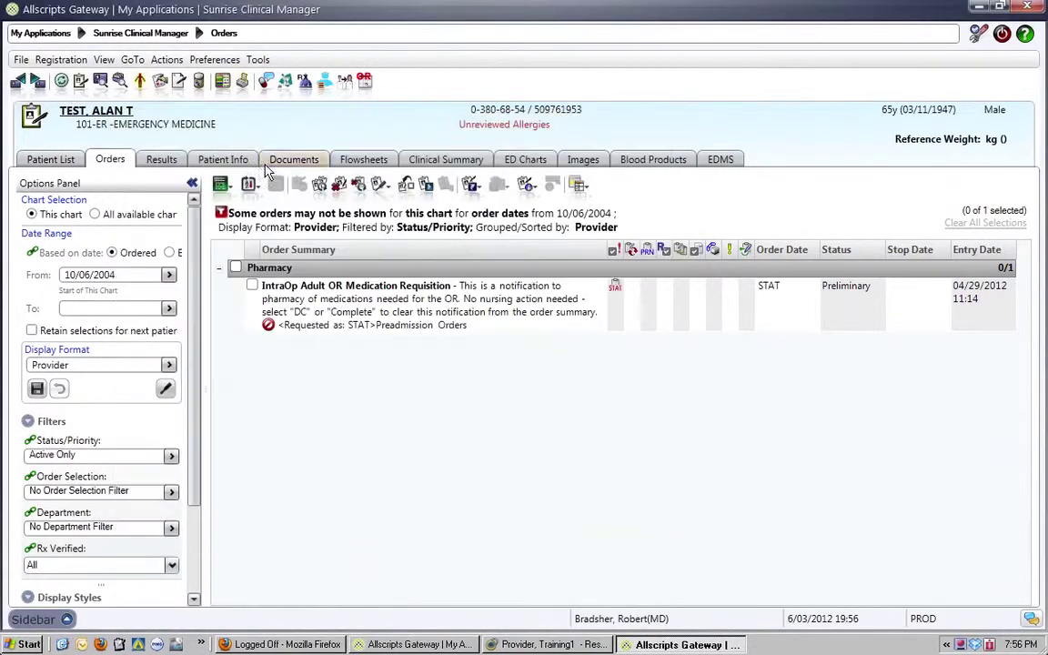
Step: Apply the DVT PPX display format to the production patient's orders and review the list of available display formats
{"action": "left_click", "coordinate": [222, 185]}
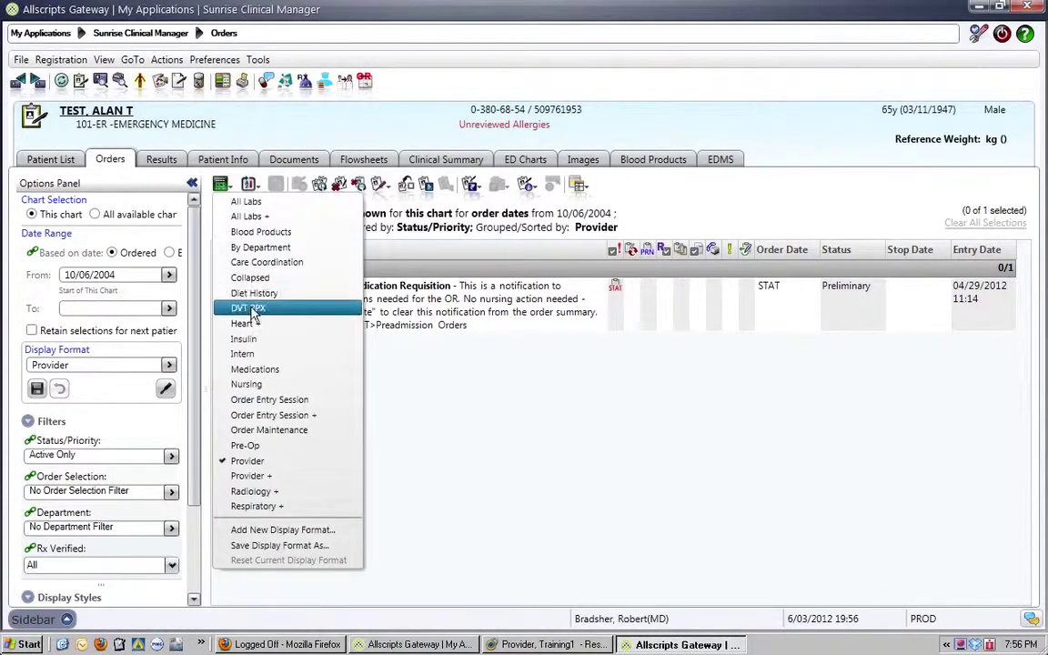
{"action": "left_click", "coordinate": [251, 309]}
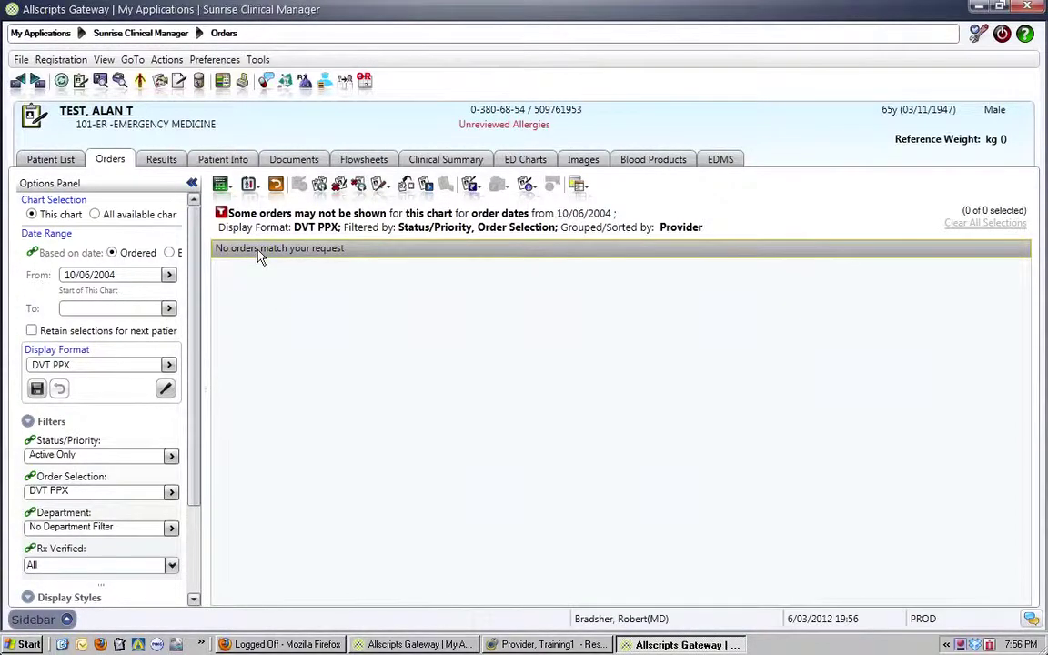
{"action": "left_click", "coordinate": [221, 185]}
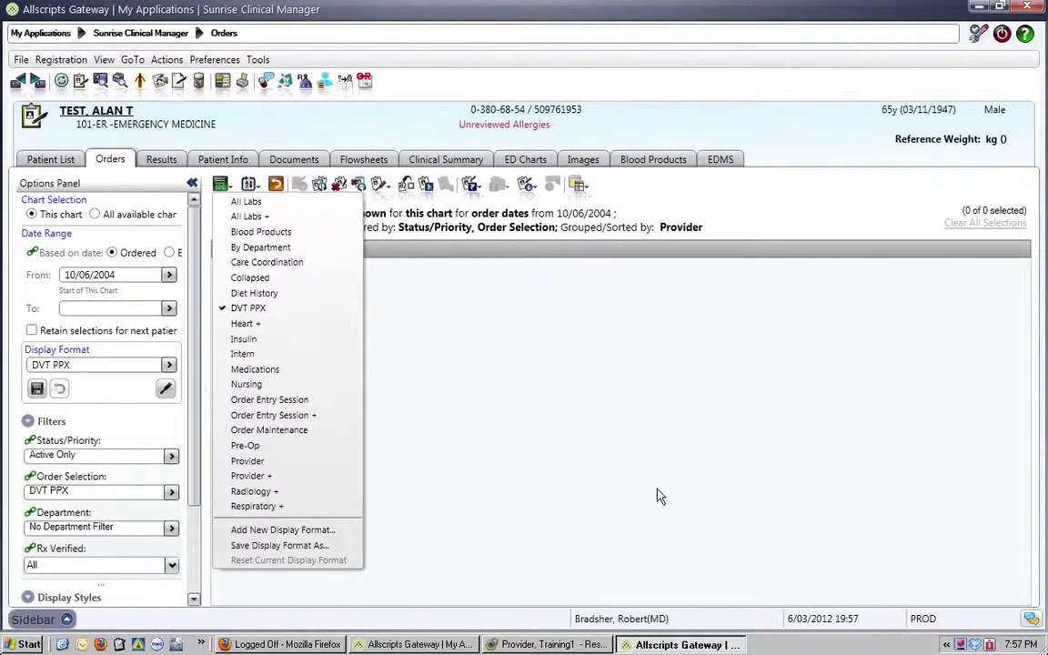
{"action": "left_click", "coordinate": [592, 440]}
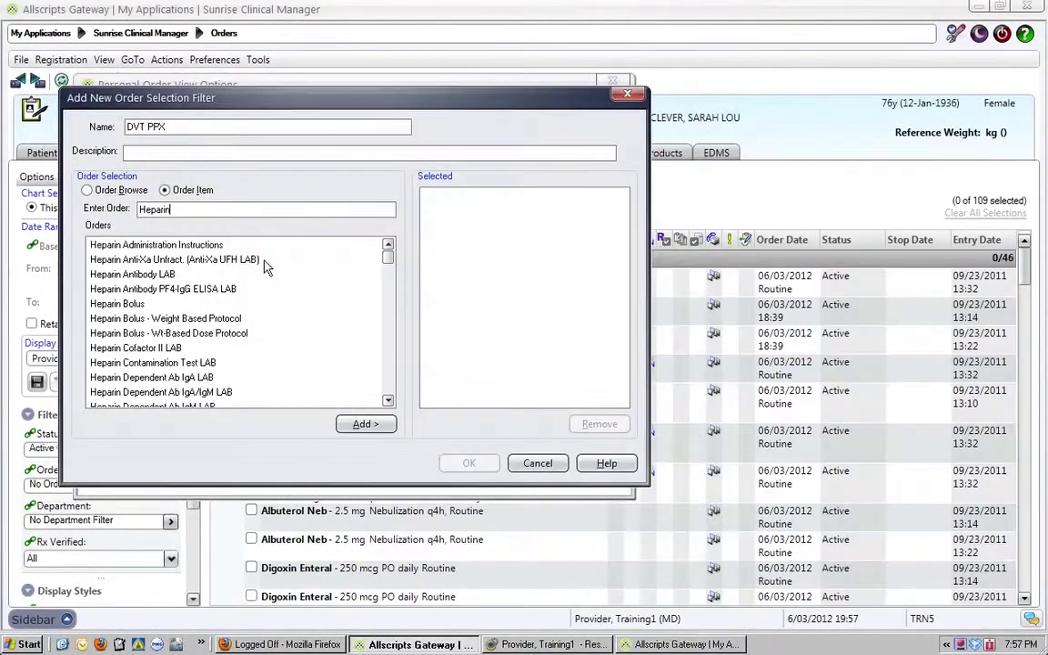
Step: Discard the unfinished DVT PPX filter in the training session and look through the patient's full Provider order list
{"action": "left_click", "coordinate": [543, 465]}
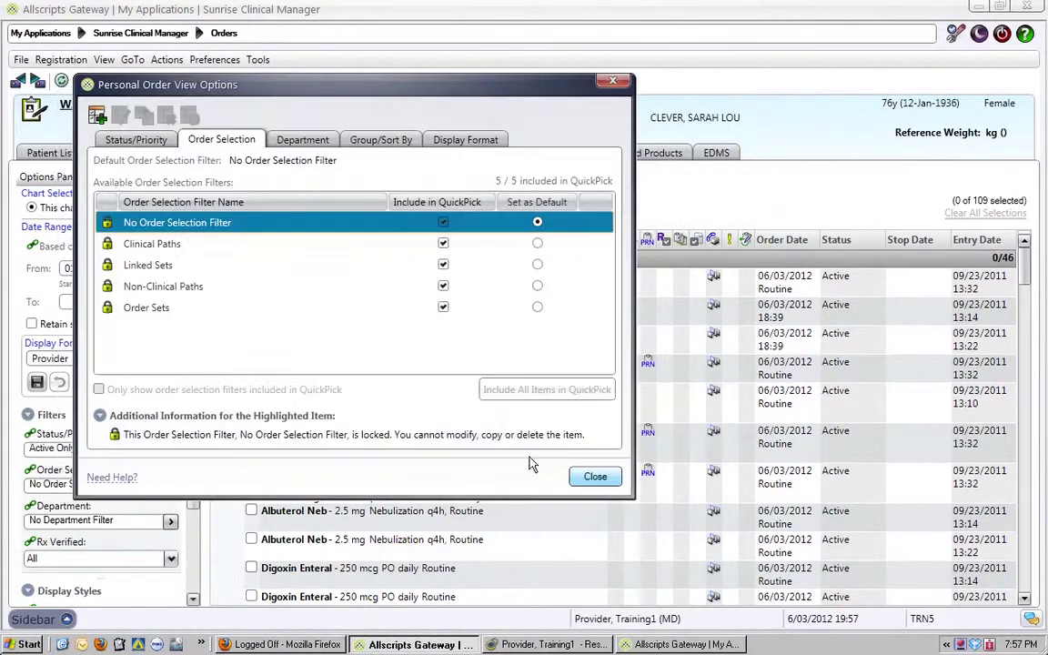
{"action": "left_click", "coordinate": [594, 476]}
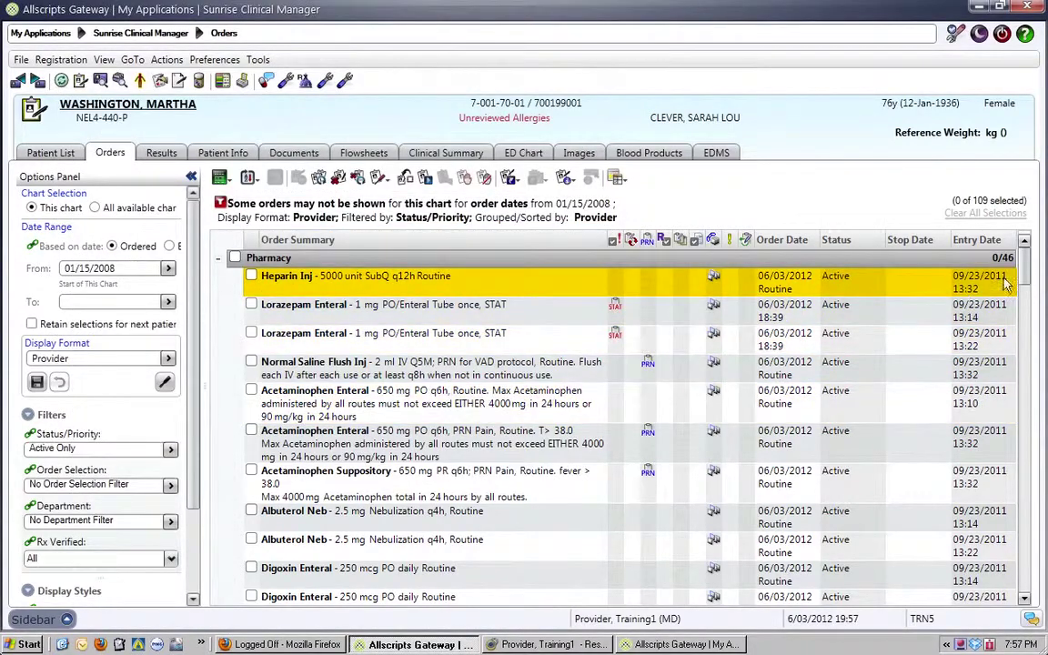
{"action": "scroll", "coordinate": [1024, 525], "scroll_direction": "down", "scroll_amount": 1}
{"action": "left_click_drag", "start_coordinate": [1023, 525], "coordinate": [1025, 593]}
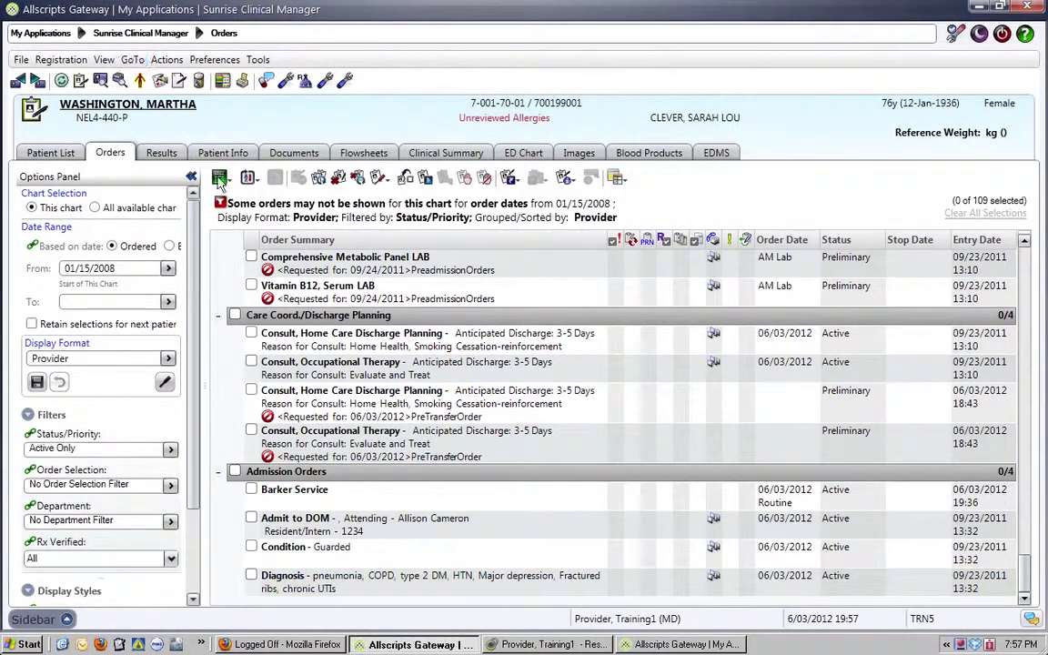
Step: Switch to the production session and review the list of available display formats
{"action": "left_click", "coordinate": [687, 644]}
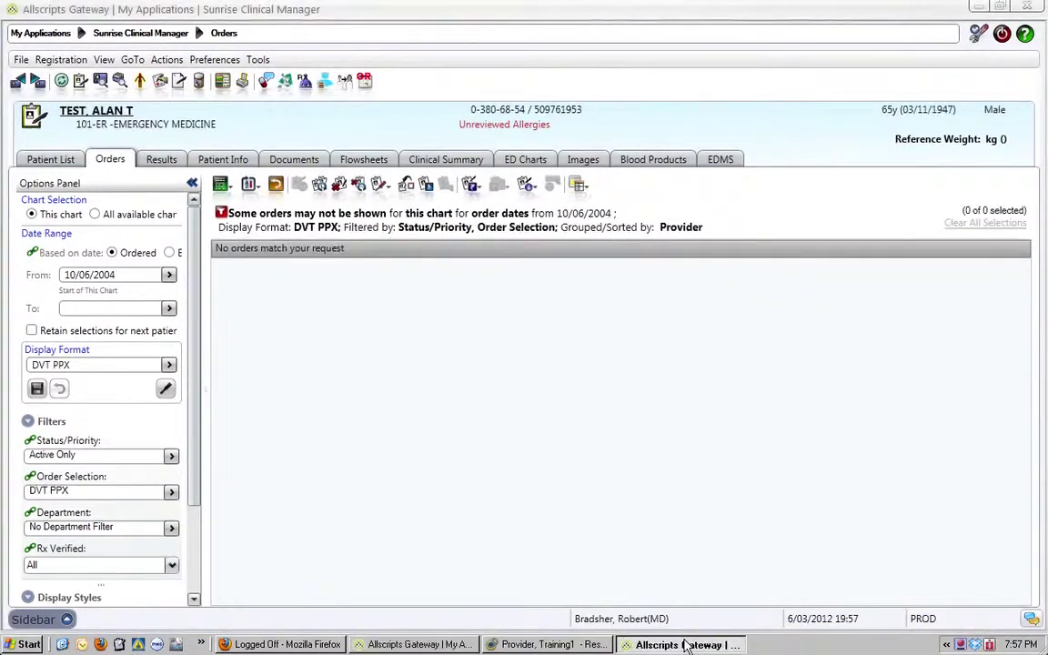
{"action": "left_click", "coordinate": [221, 184]}
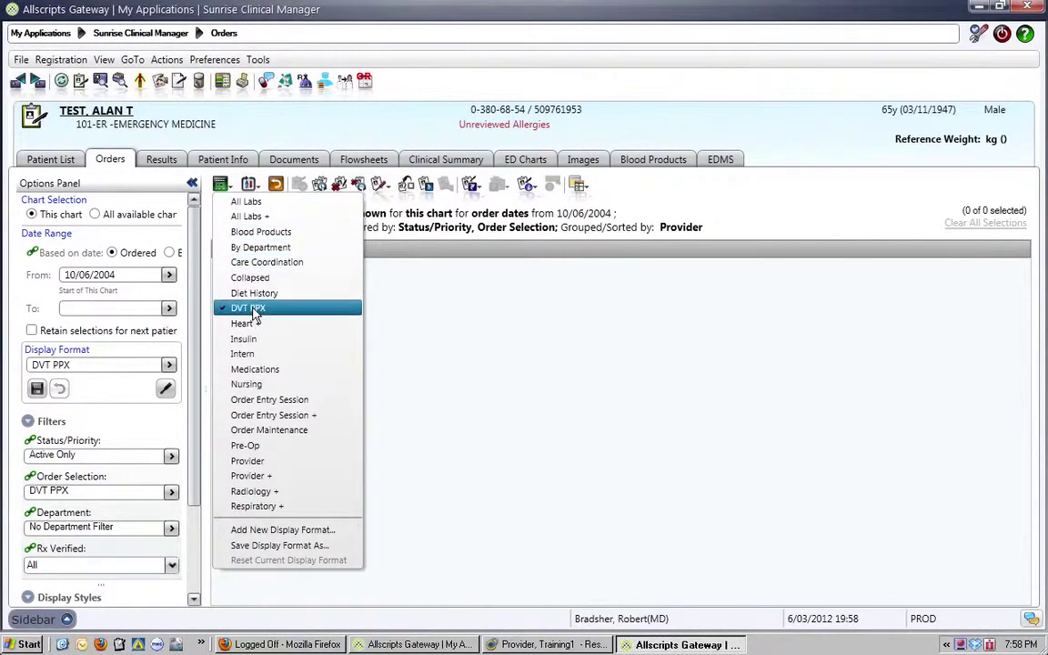
Step: Return to the training session and examine the patient's Pharmacy orders and the Status/Priority filter choices, leaving the filter as it is
{"action": "left_click", "coordinate": [459, 646]}
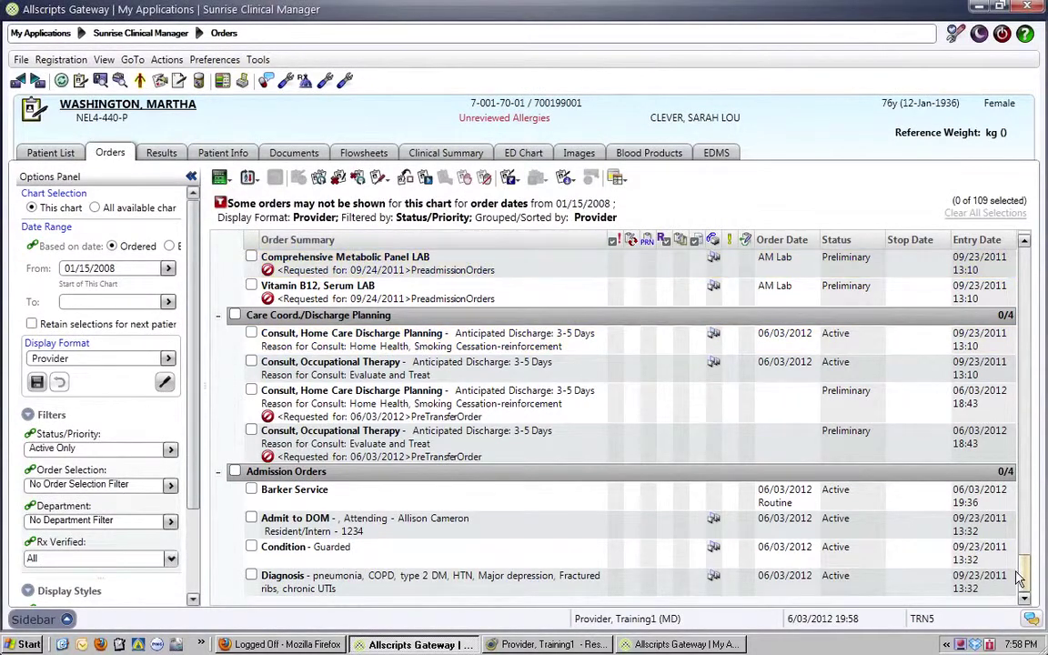
{"action": "left_click_drag", "start_coordinate": [1019, 575], "coordinate": [1028, 259]}
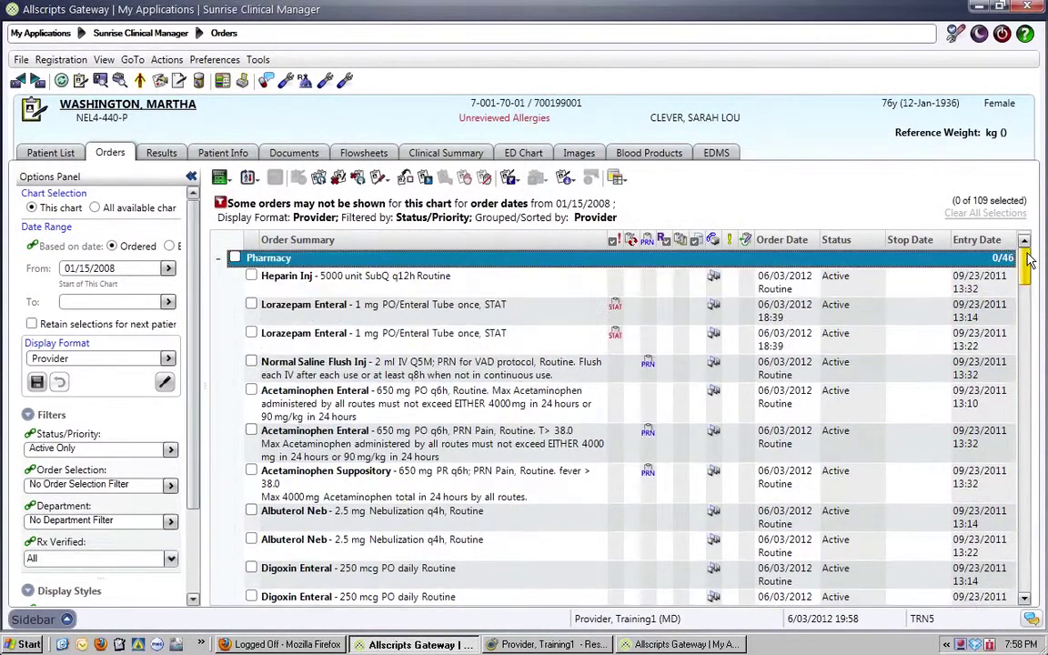
{"action": "left_click", "coordinate": [364, 284]}
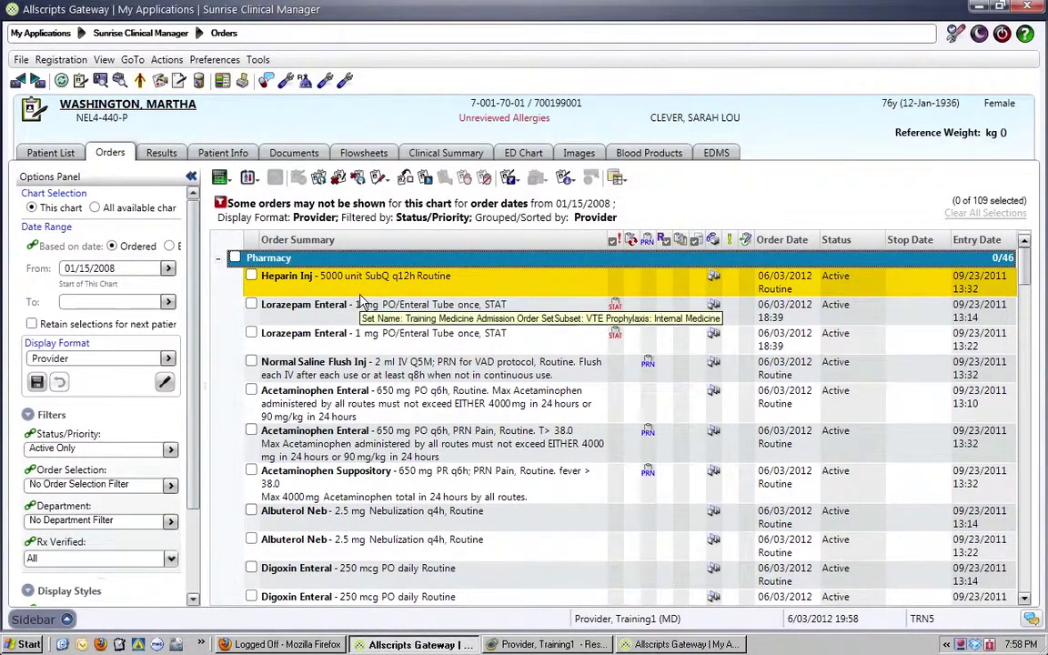
{"action": "left_click", "coordinate": [267, 310]}
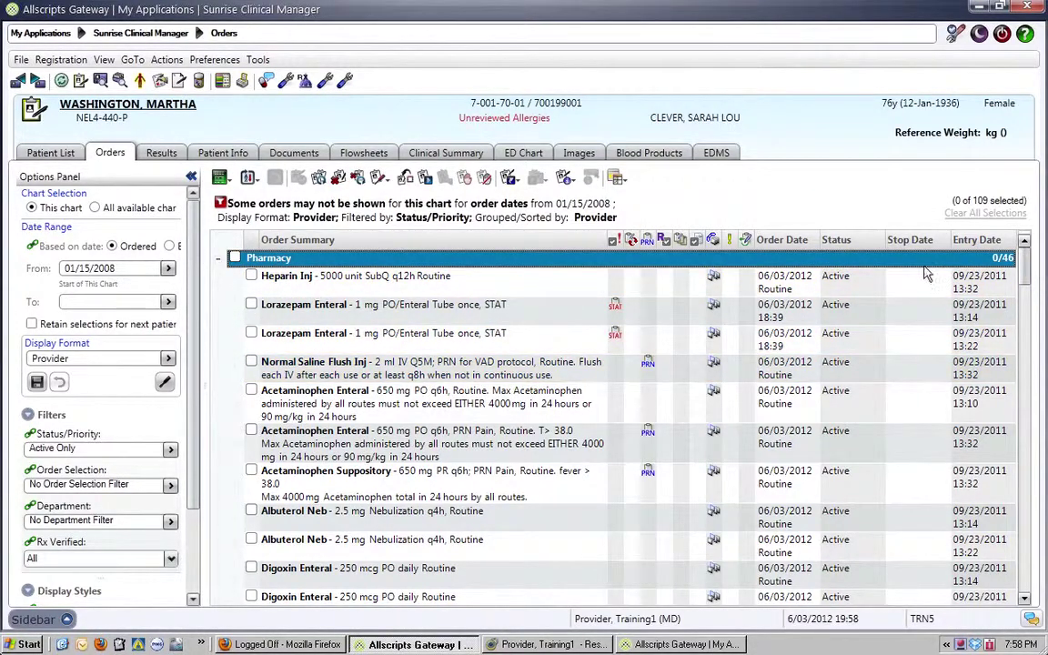
{"action": "left_click", "coordinate": [171, 450]}
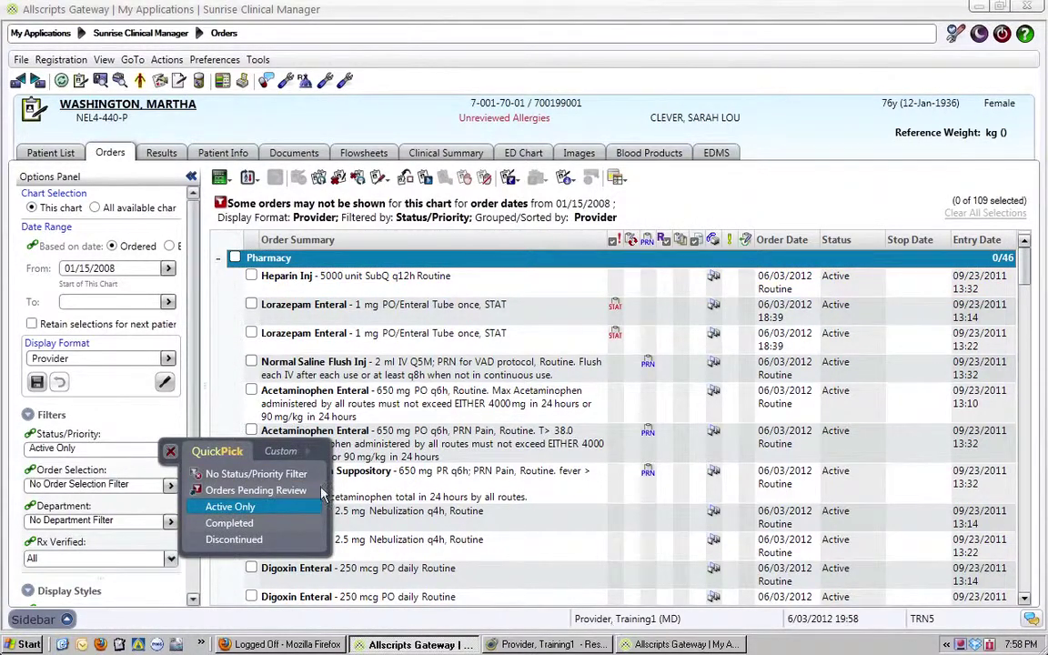
{"action": "left_click", "coordinate": [170, 451]}
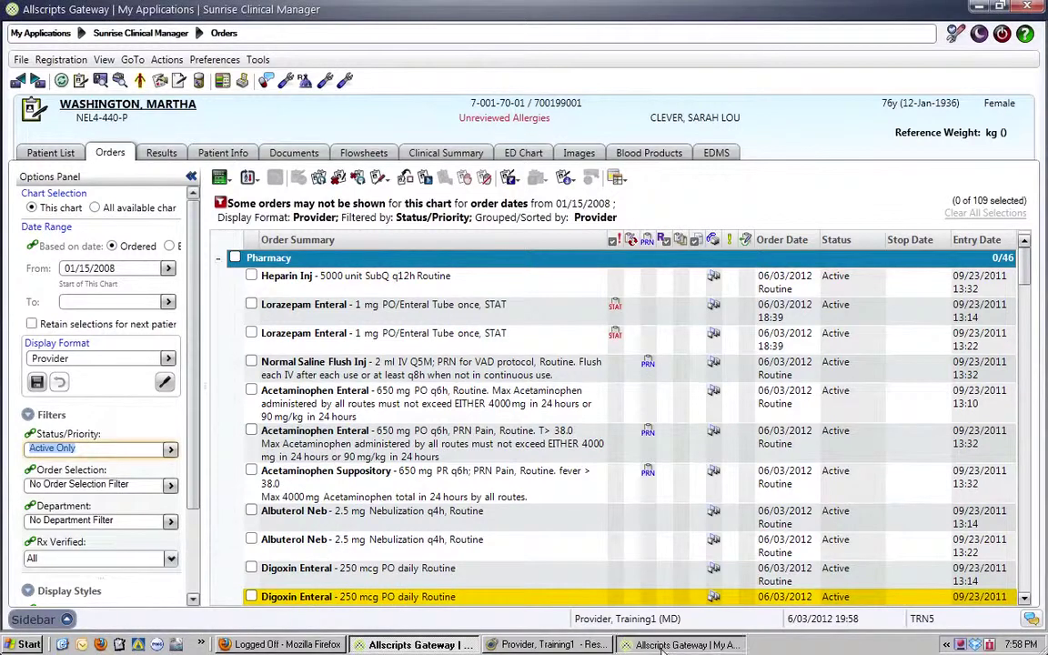
Step: Apply the Medications display format to the patient's orders in the production session
{"action": "key", "text": "alt+Tab"}
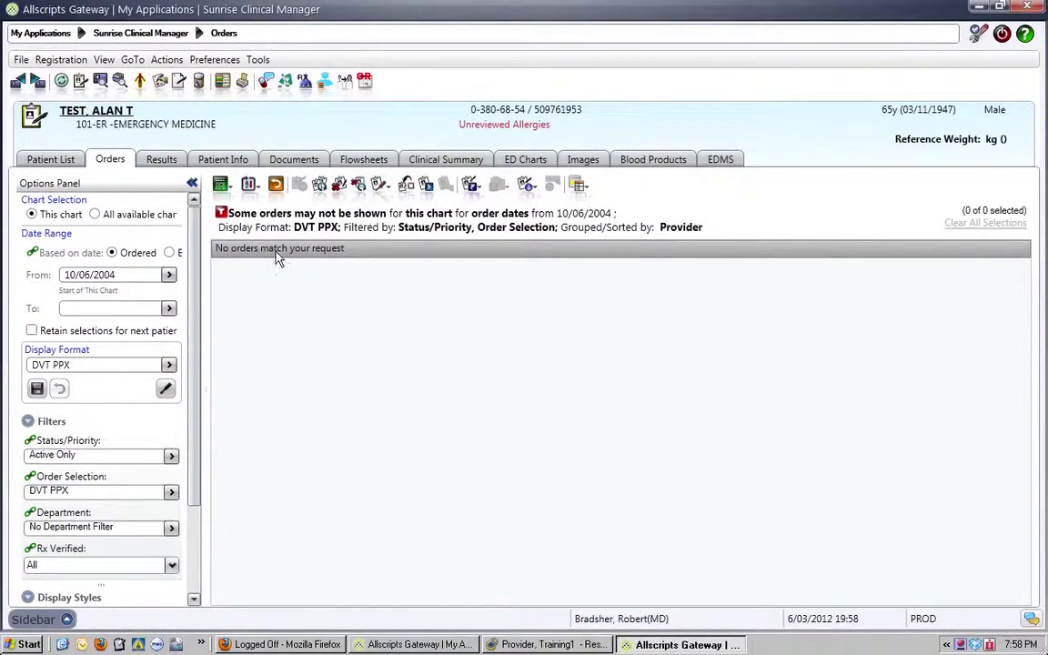
{"action": "left_click", "coordinate": [224, 192]}
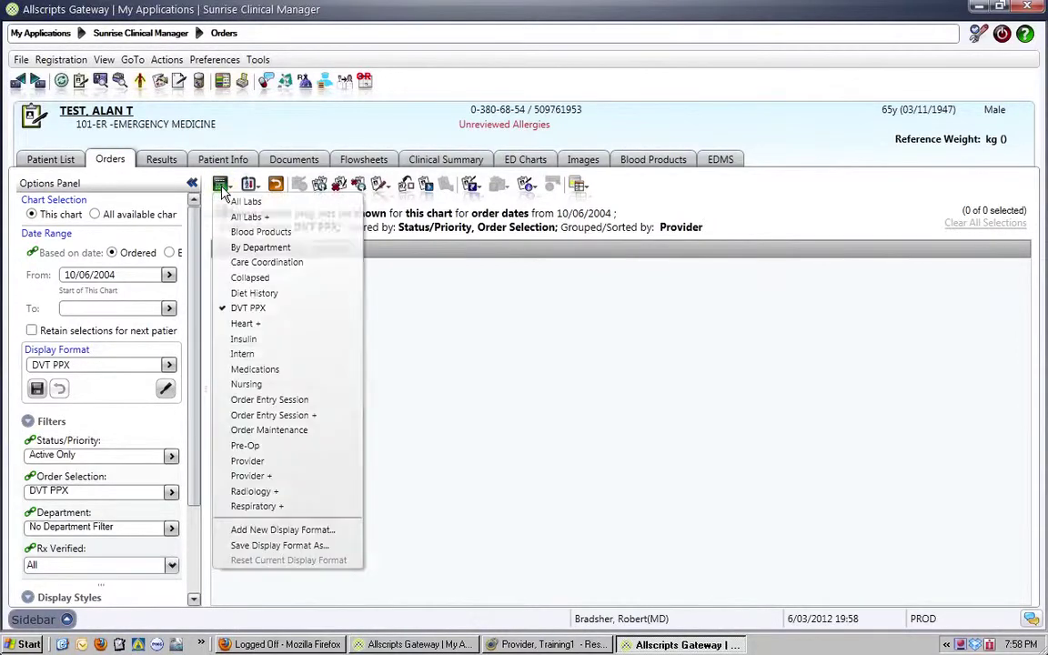
{"action": "left_click", "coordinate": [270, 370]}
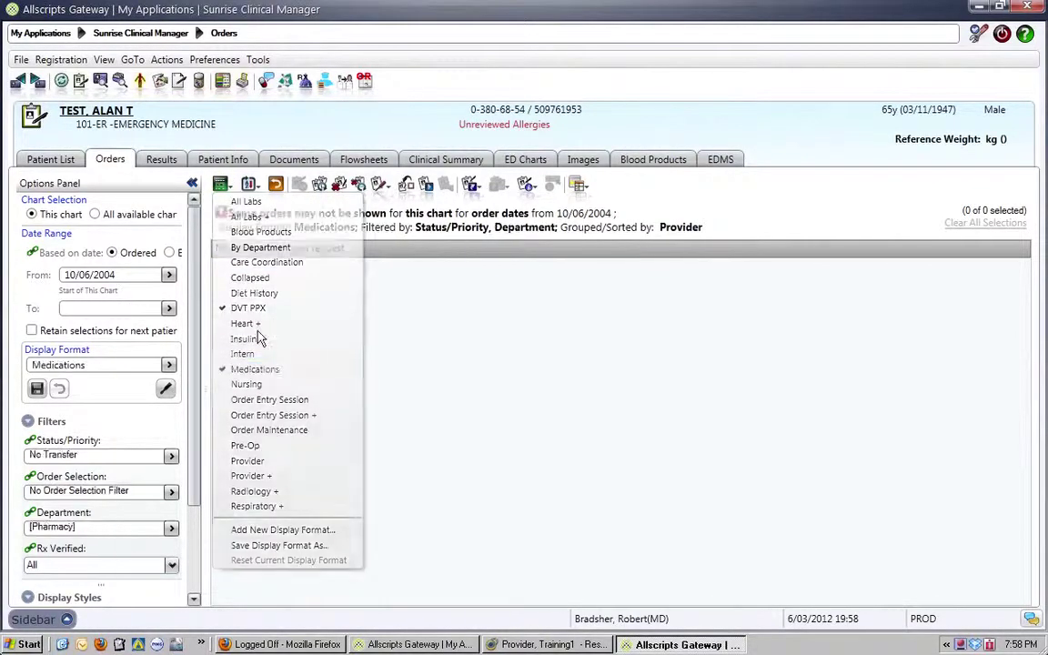
Step: Open the Pharmacy department filter from the order review preferences, review its checked departments, and leave it without changes
{"action": "left_click", "coordinate": [217, 61]}
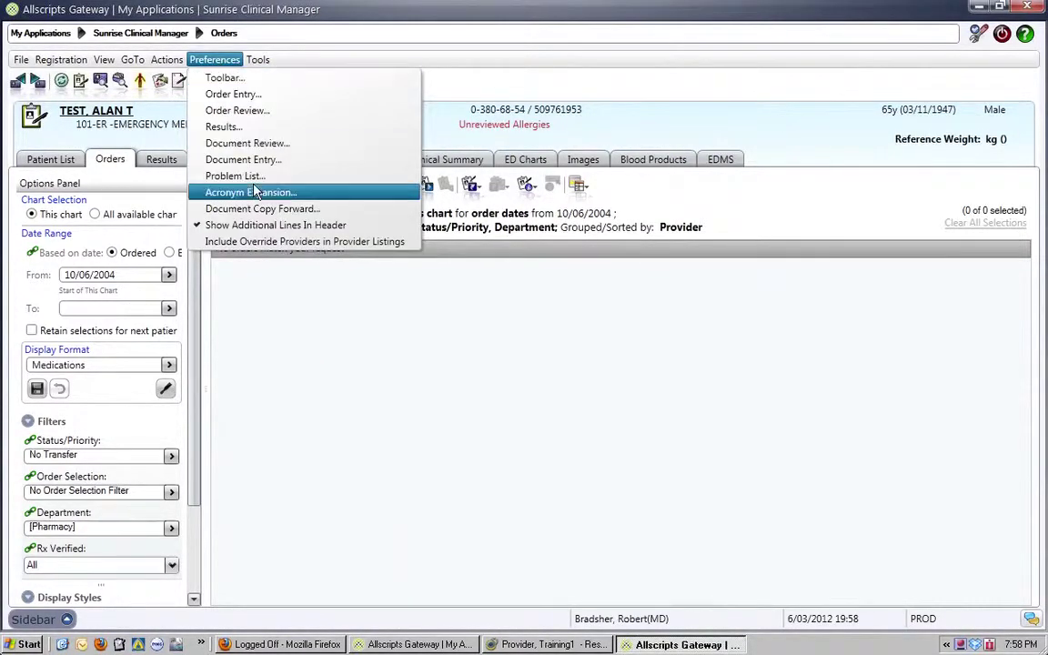
{"action": "left_click", "coordinate": [247, 111]}
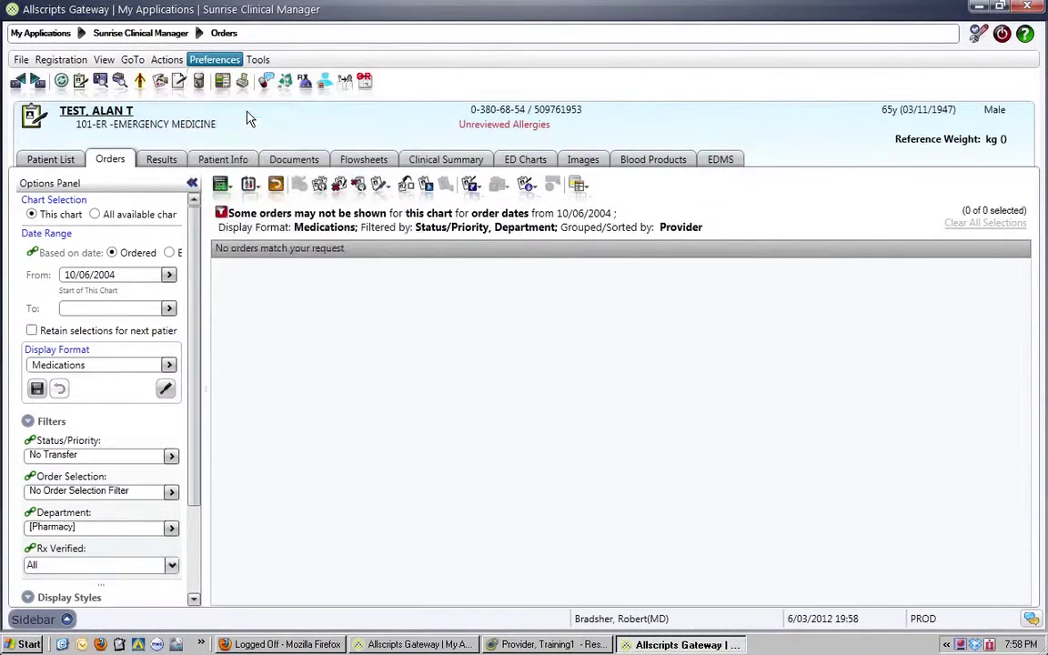
{"action": "left_click", "coordinate": [171, 104]}
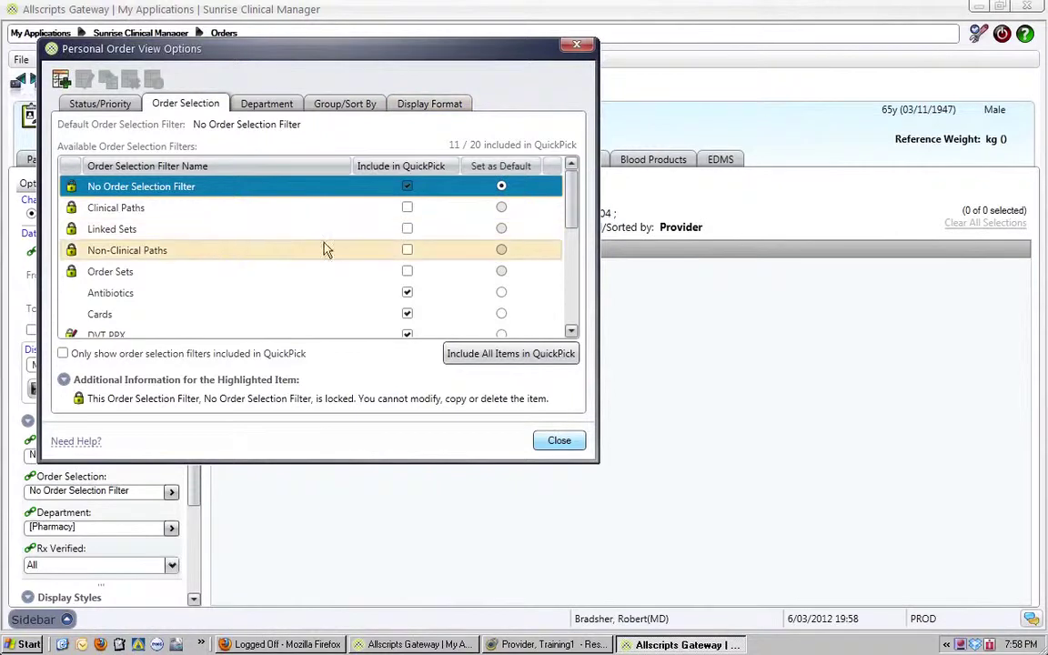
{"action": "left_click", "coordinate": [267, 103]}
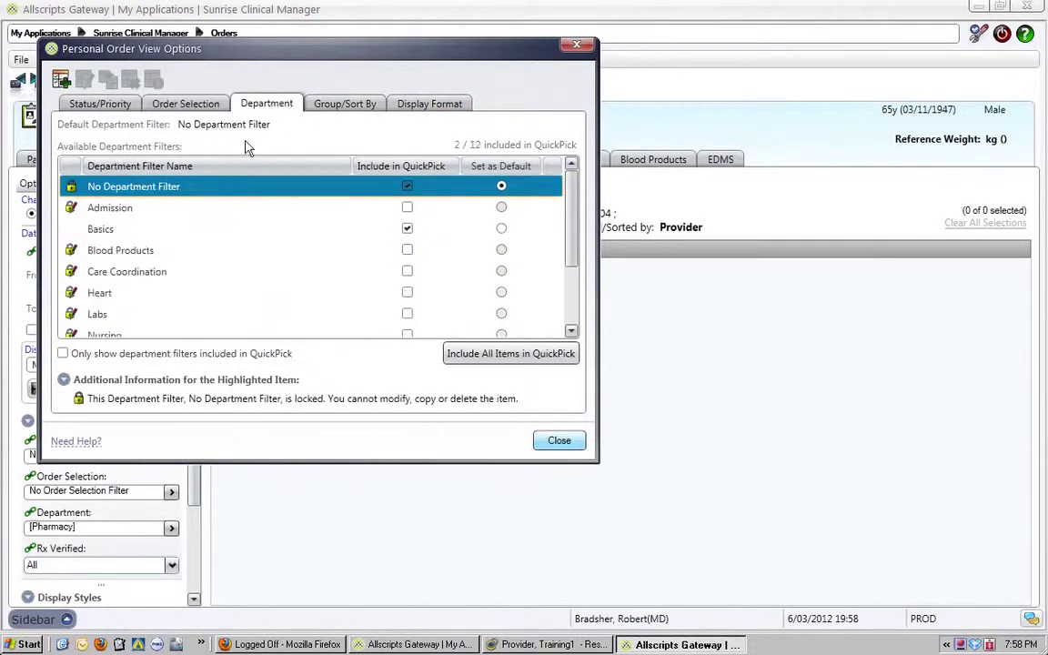
{"action": "left_click", "coordinate": [568, 305]}
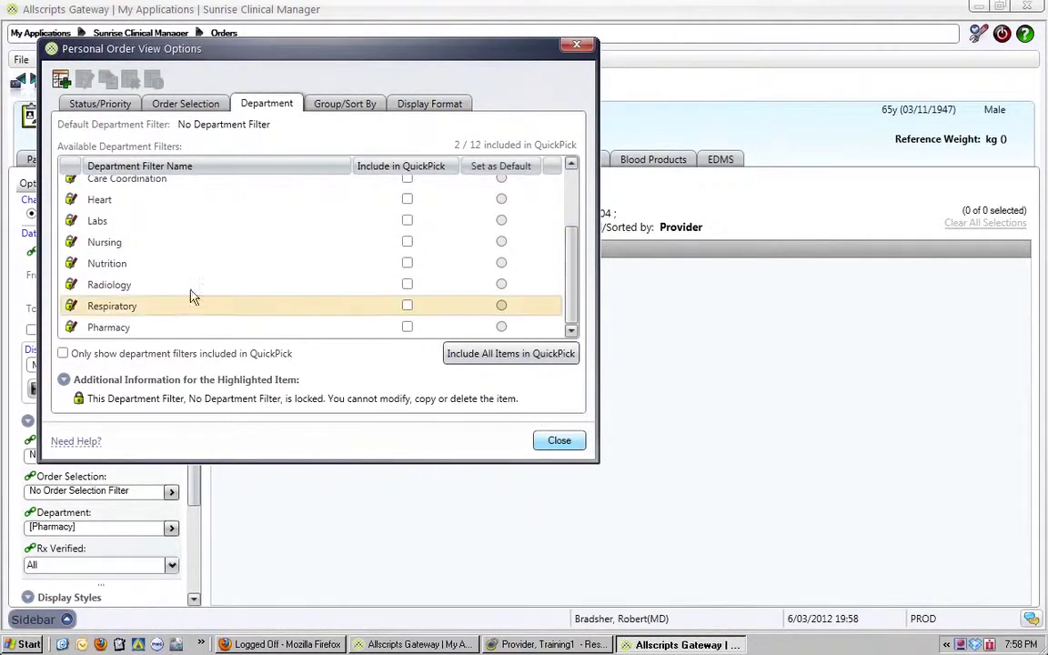
{"action": "left_click", "coordinate": [143, 328]}
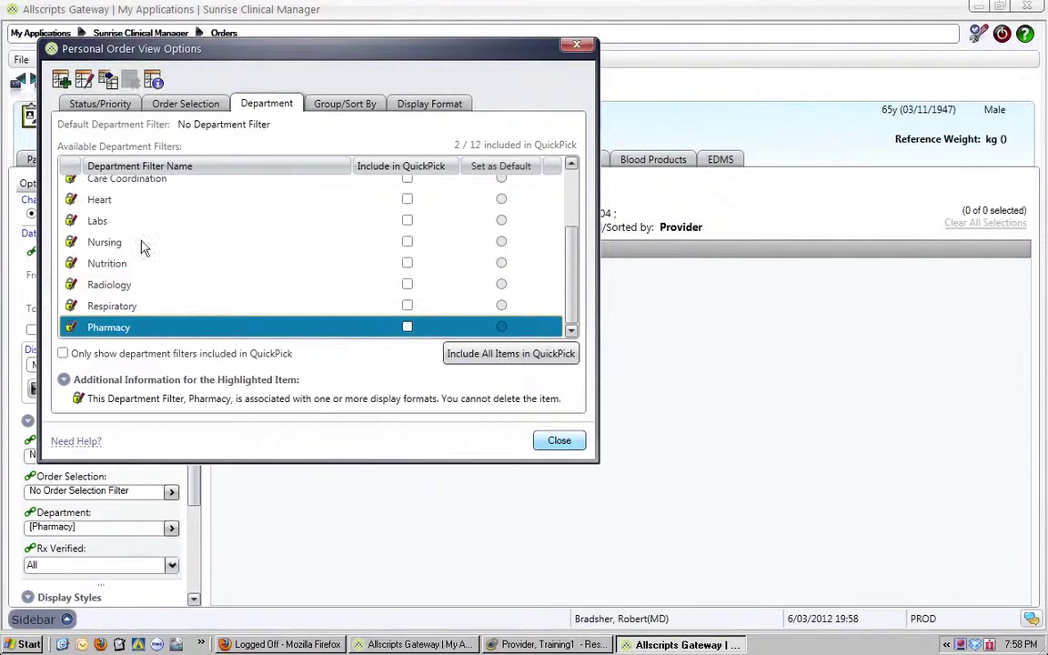
{"action": "left_click", "coordinate": [82, 80]}
{"action": "left_click", "coordinate": [409, 287]}
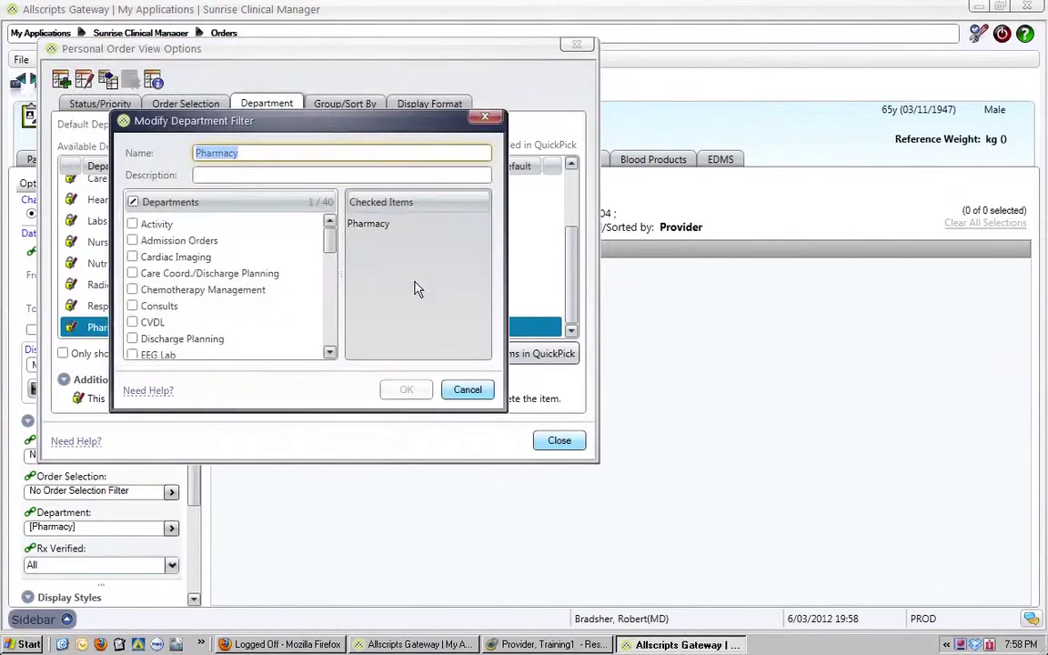
{"action": "left_click_drag", "start_coordinate": [332, 246], "coordinate": [423, 335]}
{"action": "left_click", "coordinate": [466, 390]}
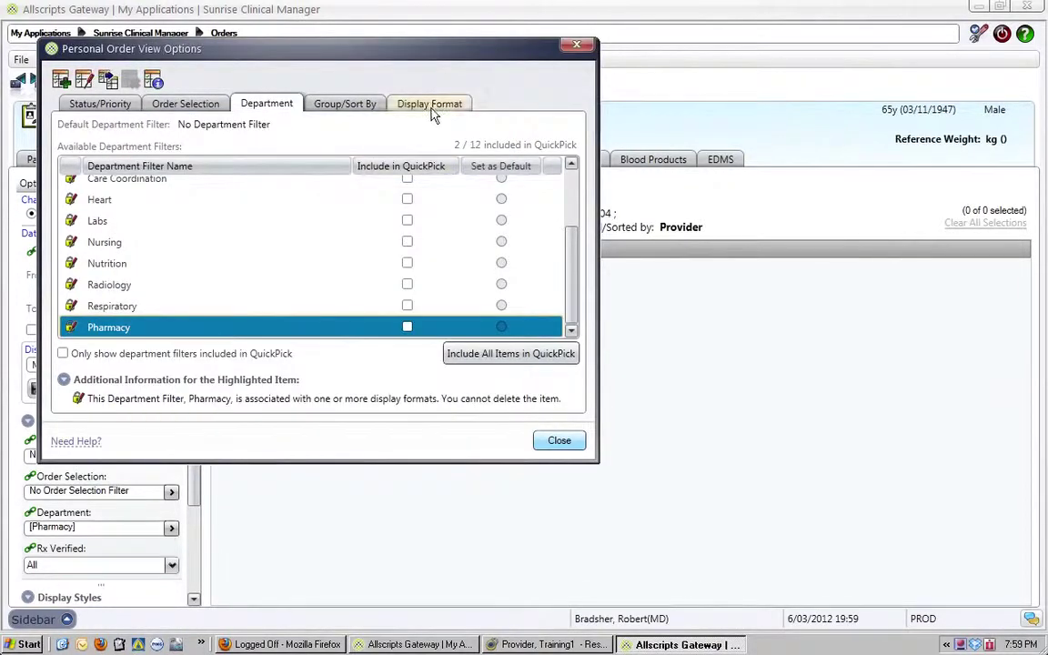
Step: Open the Medications display format for modification, review its associated filters, and leave the order view options without changes
{"action": "left_click", "coordinate": [431, 105]}
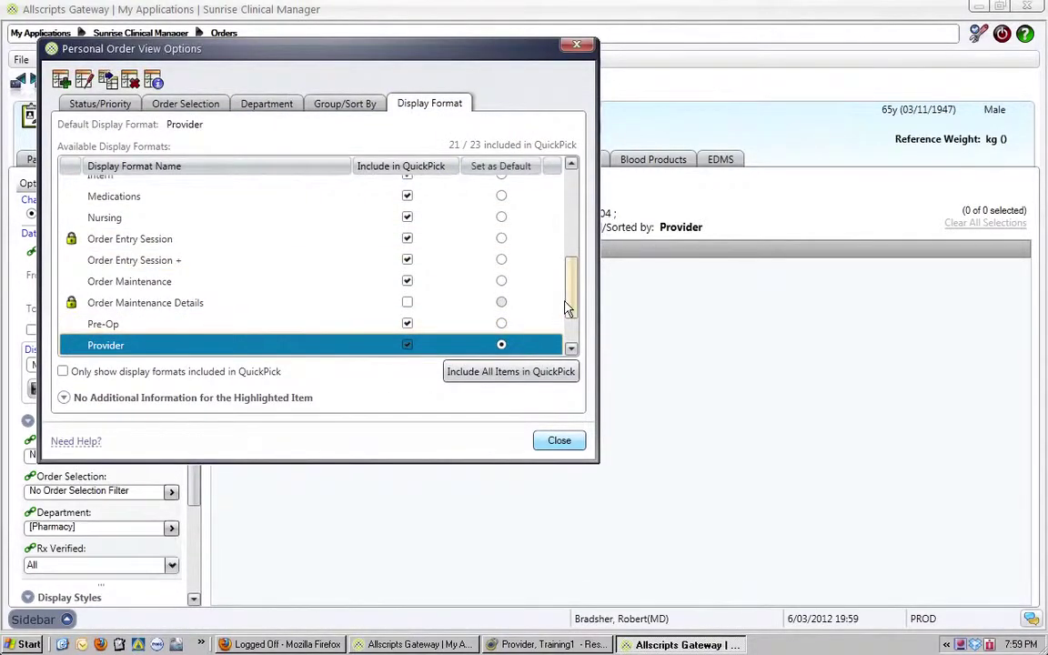
{"action": "left_click", "coordinate": [320, 202]}
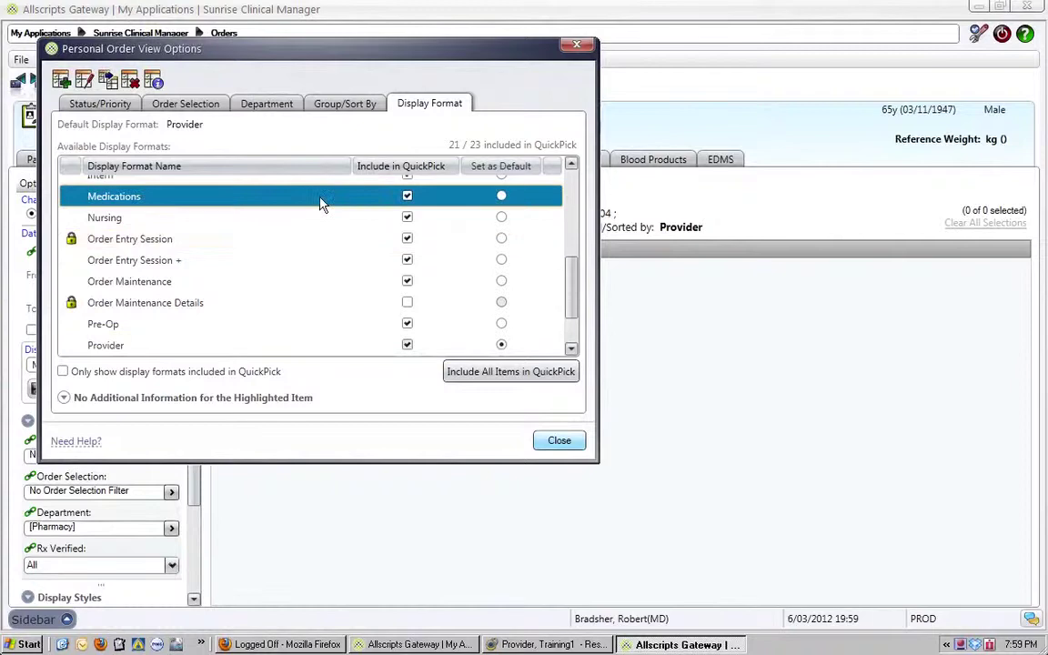
{"action": "left_click", "coordinate": [83, 81]}
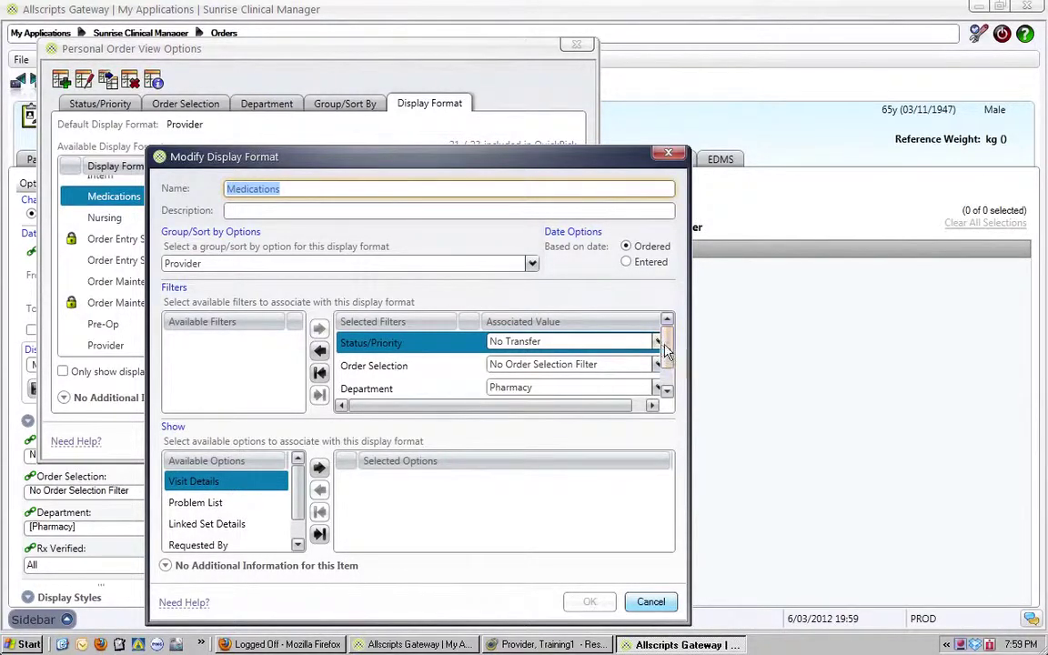
{"action": "left_click_drag", "start_coordinate": [665, 351], "coordinate": [667, 391]}
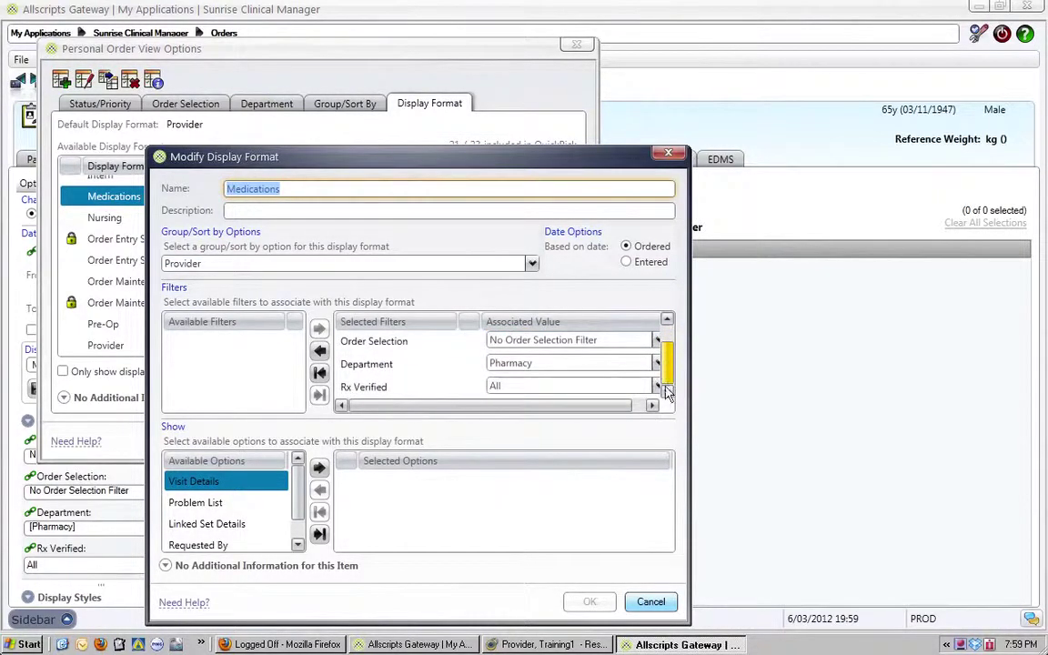
{"action": "left_click", "coordinate": [650, 601]}
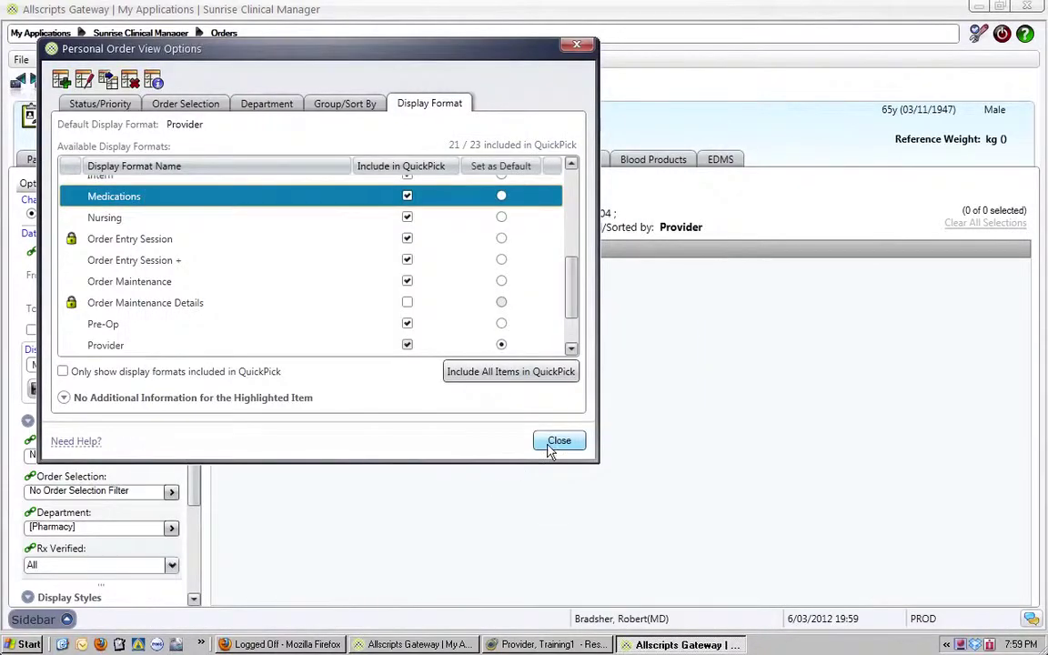
{"action": "left_click", "coordinate": [551, 444]}
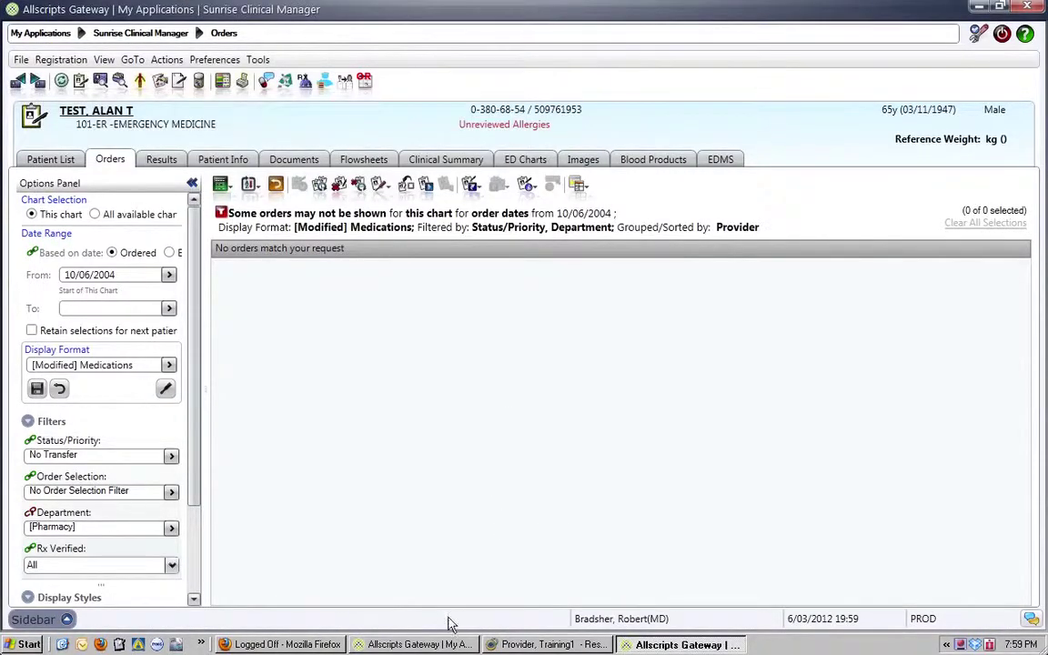
Step: In the training session, open the Order/Task Summary for the patient's Heparin Inj 5000 unit SubQ q12h order
{"action": "left_click", "coordinate": [419, 645]}
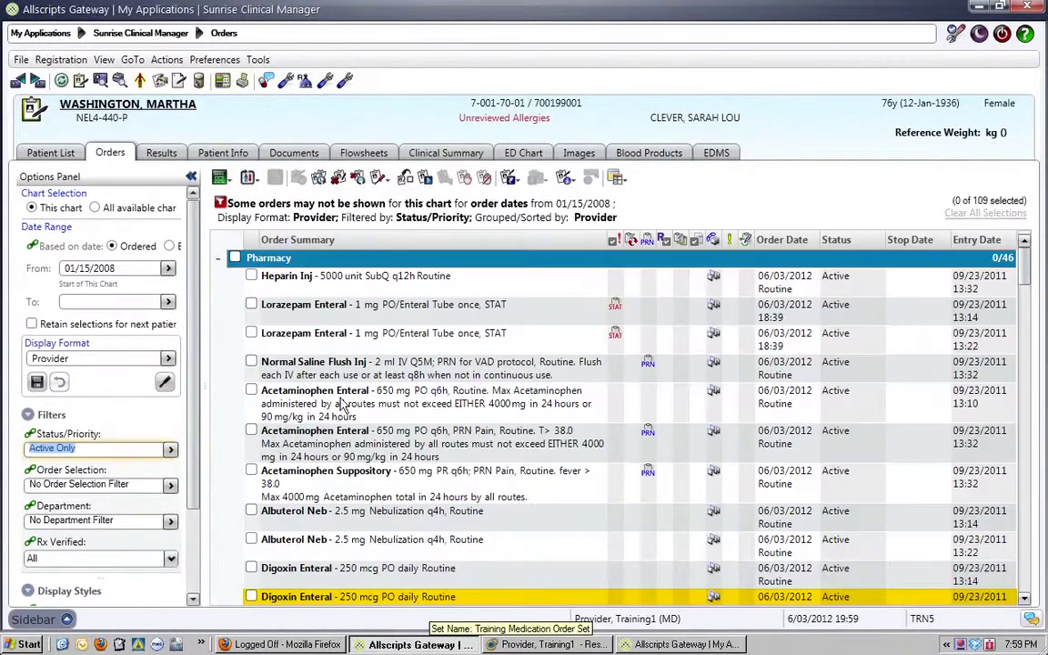
{"action": "left_click", "coordinate": [323, 280]}
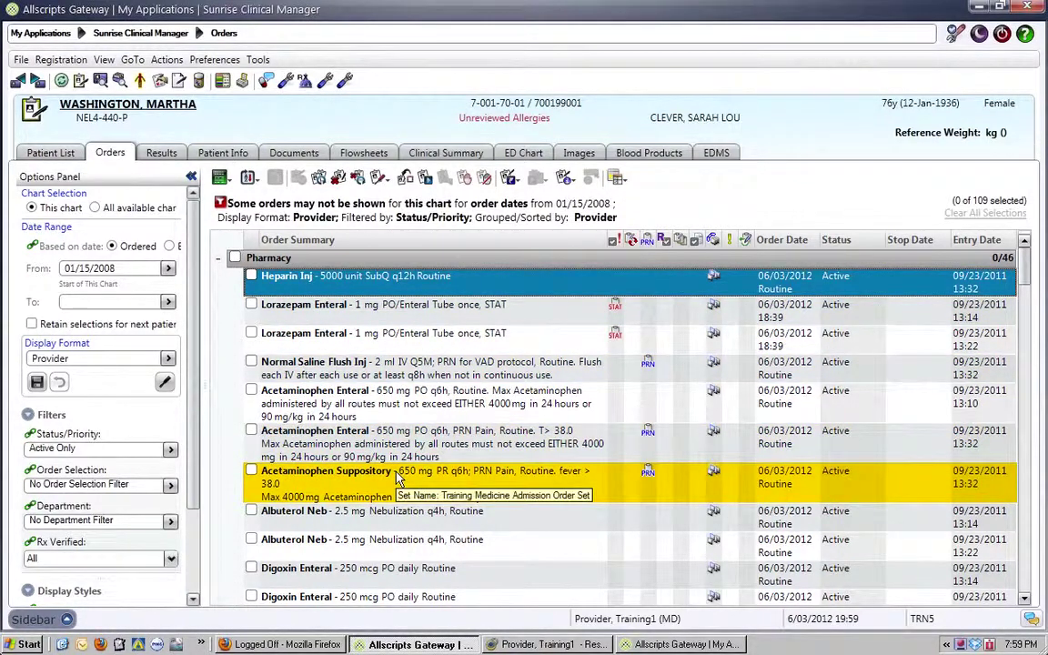
{"action": "left_click", "coordinate": [397, 480]}
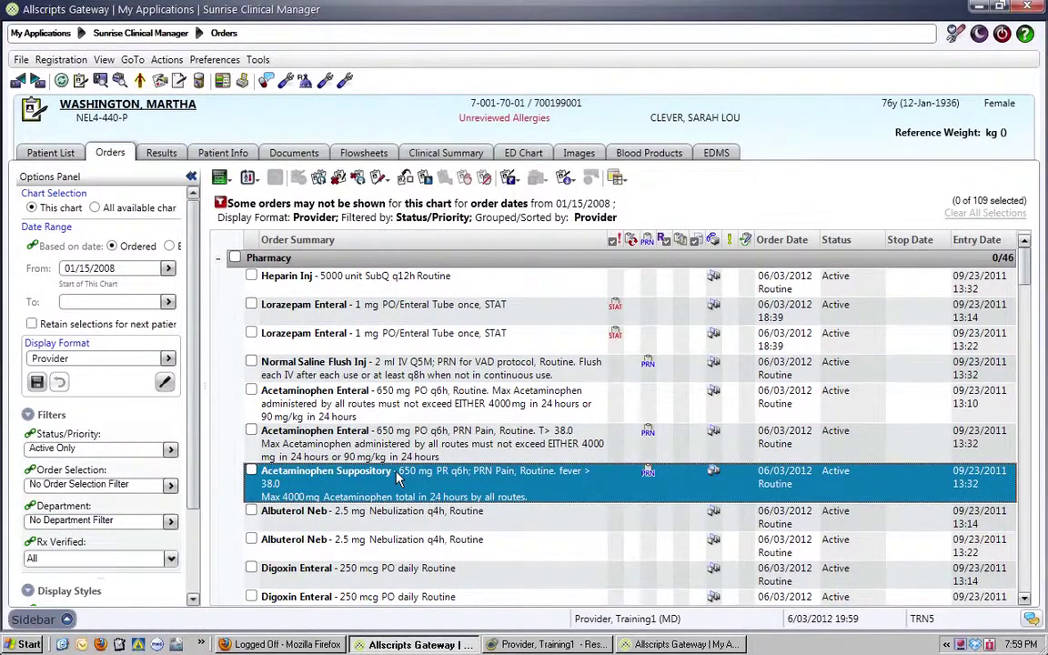
{"action": "left_click", "coordinate": [380, 280], "text": "ctrl"}
{"action": "right_click", "coordinate": [378, 279]}
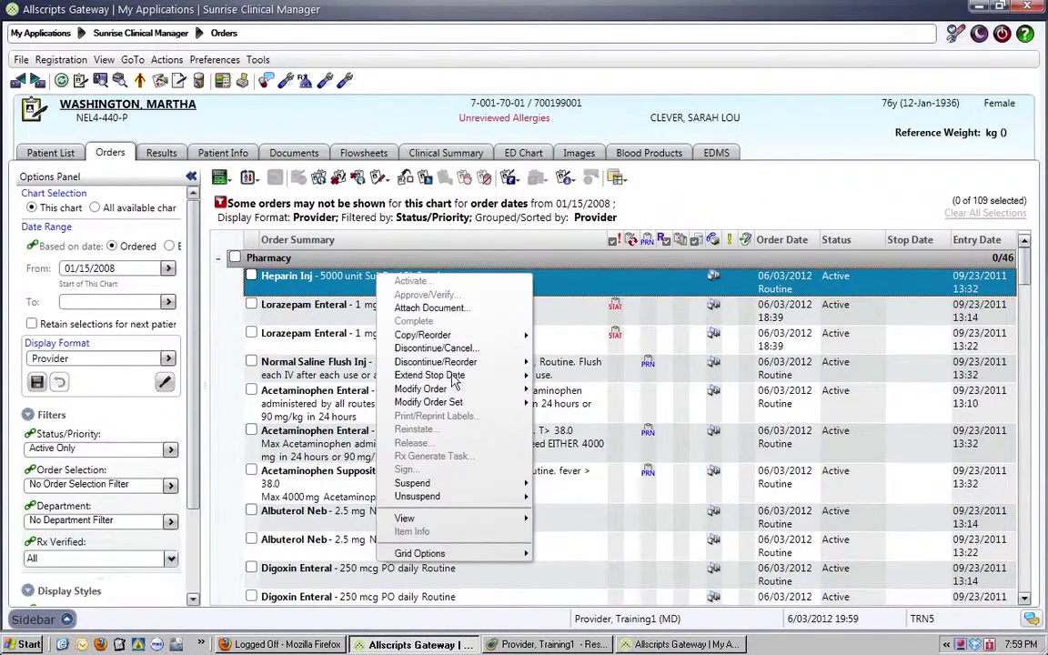
{"action": "mouse_move", "coordinate": [467, 524]}
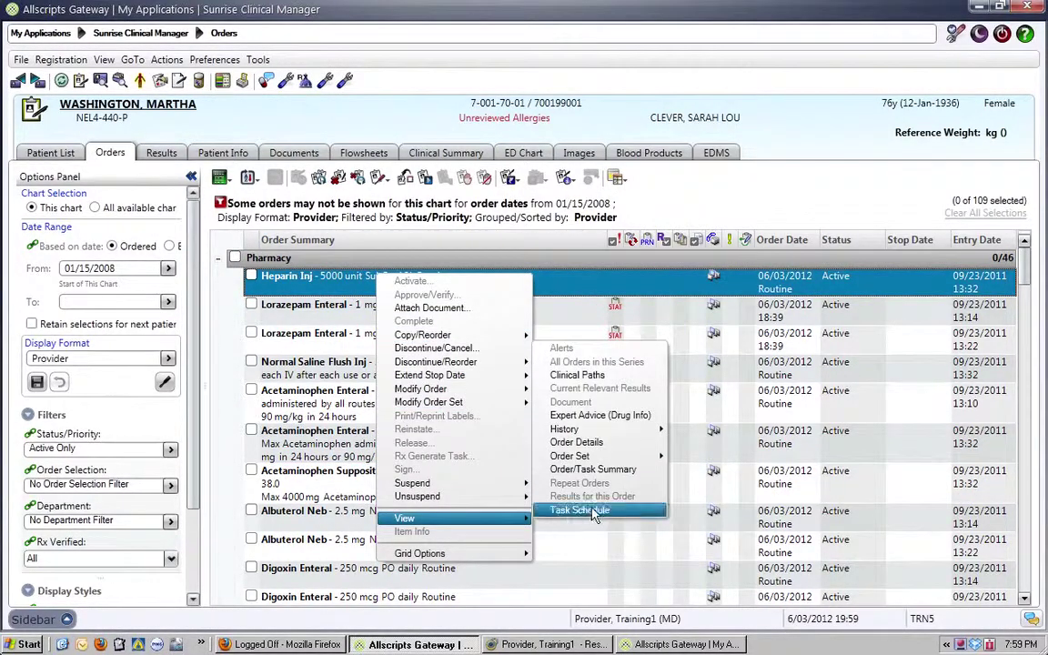
{"action": "left_click", "coordinate": [594, 469]}
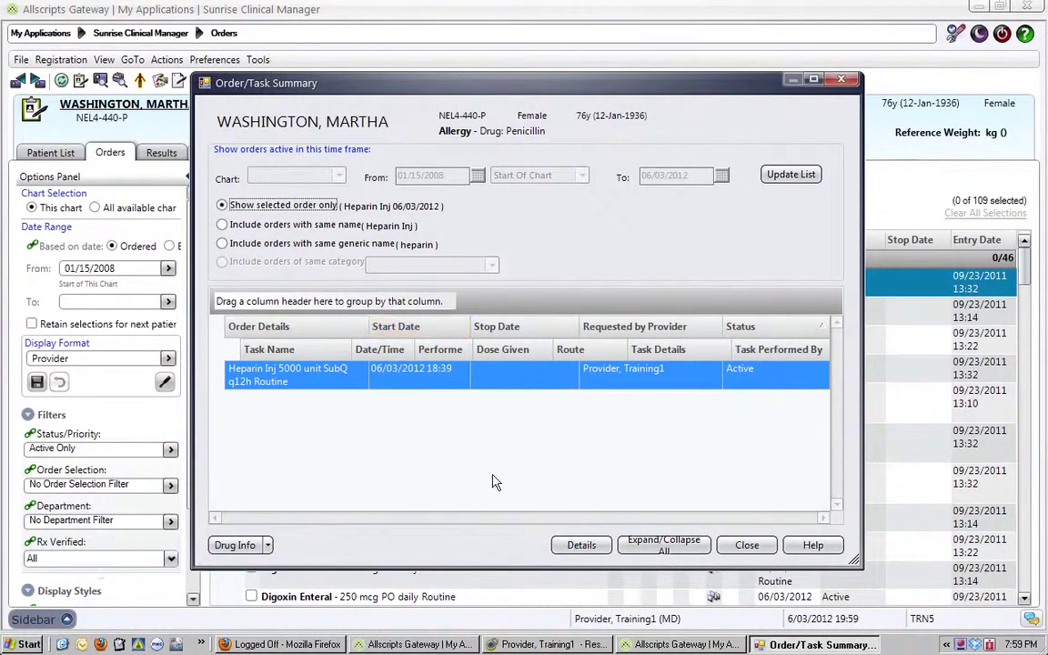
Step: Update the Order/Task Summary to include orders with the same generic name (heparin) and expand all their tasks
{"action": "left_click", "coordinate": [667, 550]}
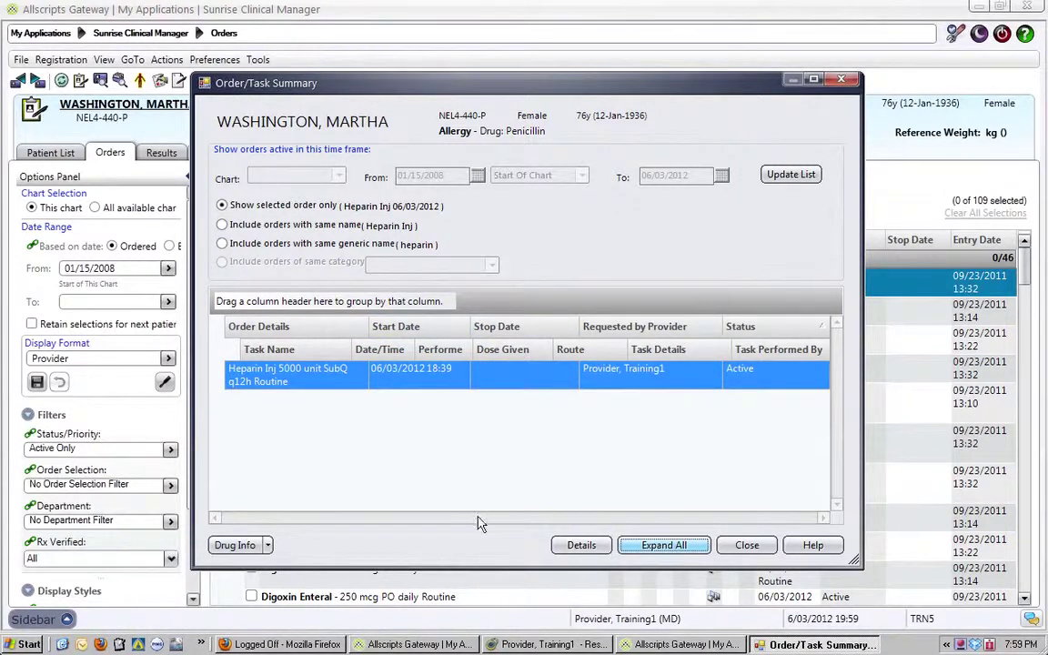
{"action": "left_click", "coordinate": [221, 245]}
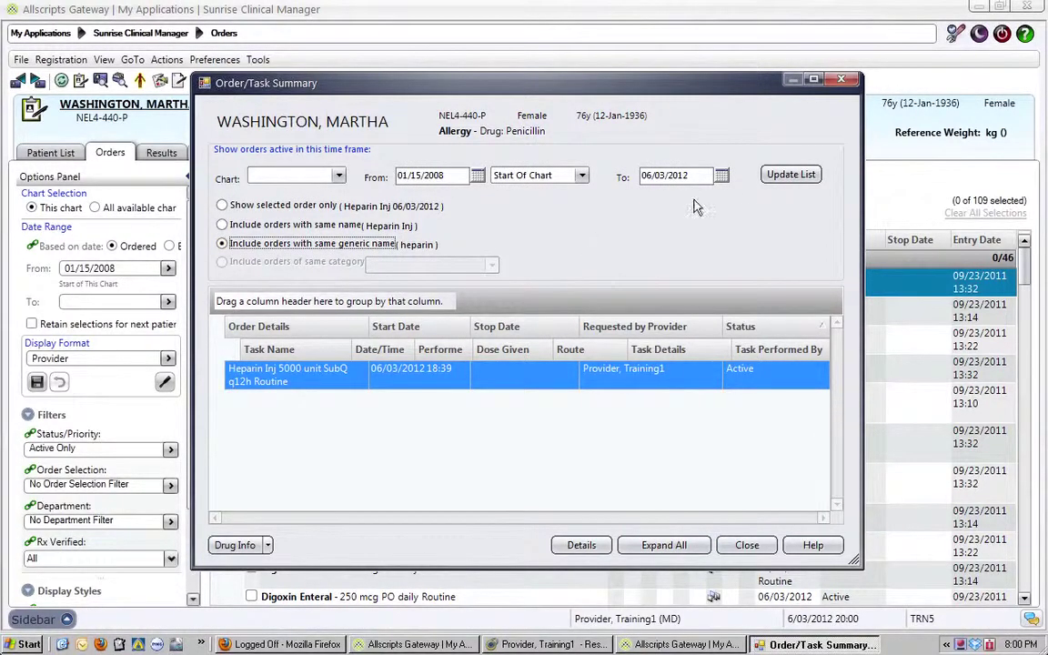
{"action": "left_click", "coordinate": [791, 174]}
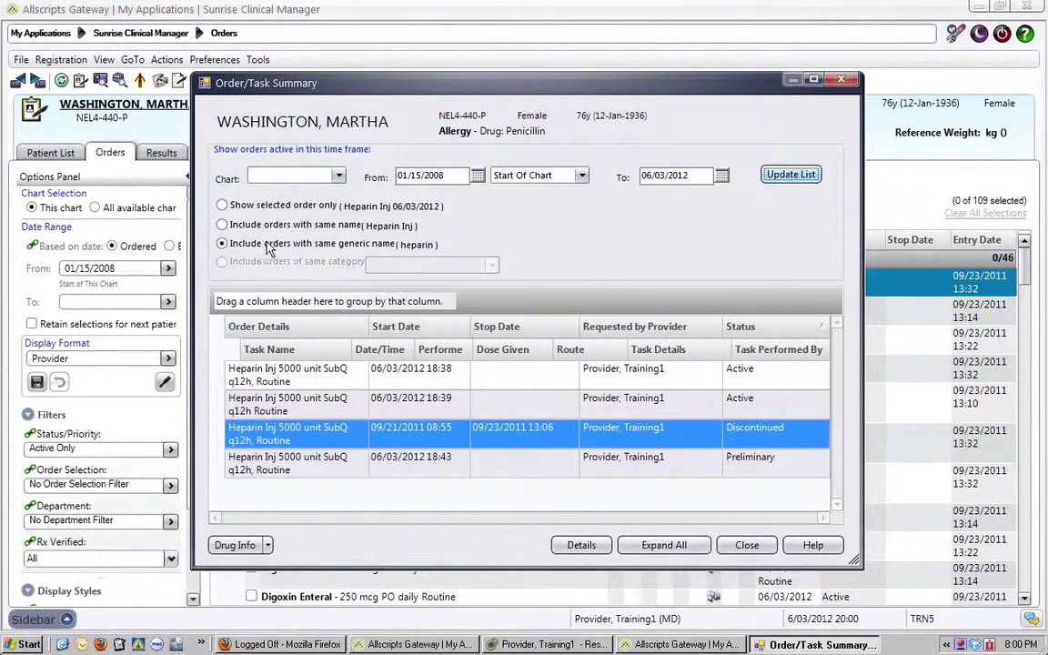
{"action": "left_click", "coordinate": [637, 543]}
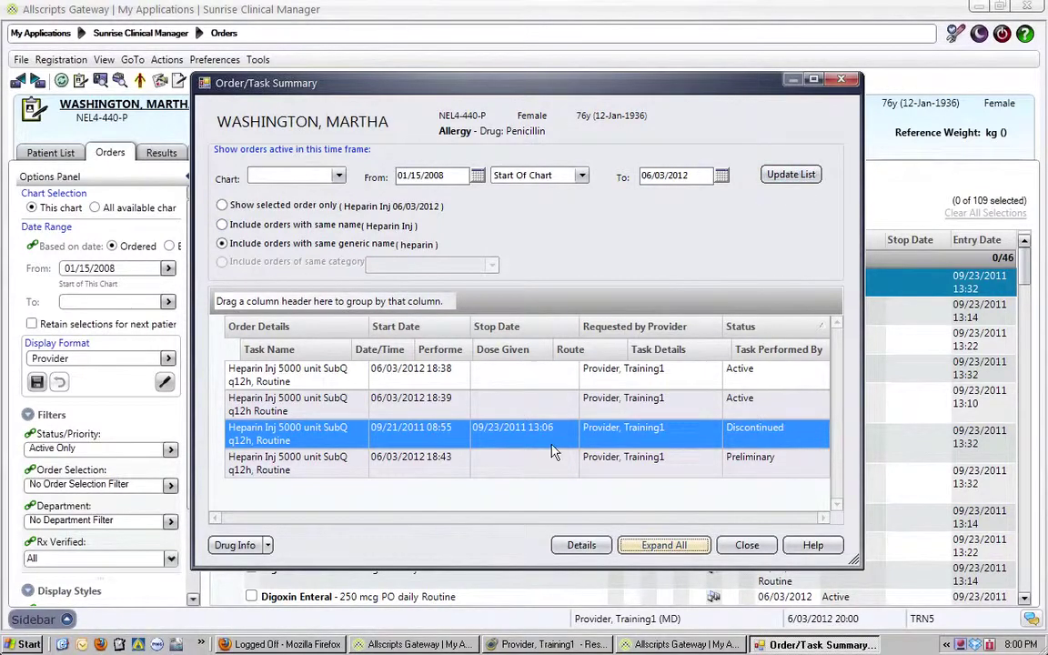
Step: Sort the heparin orders in the Order/Task Summary by ascending start date and close the summary
{"action": "left_click", "coordinate": [431, 330]}
{"action": "left_click", "coordinate": [431, 330]}
{"action": "left_click", "coordinate": [432, 330]}
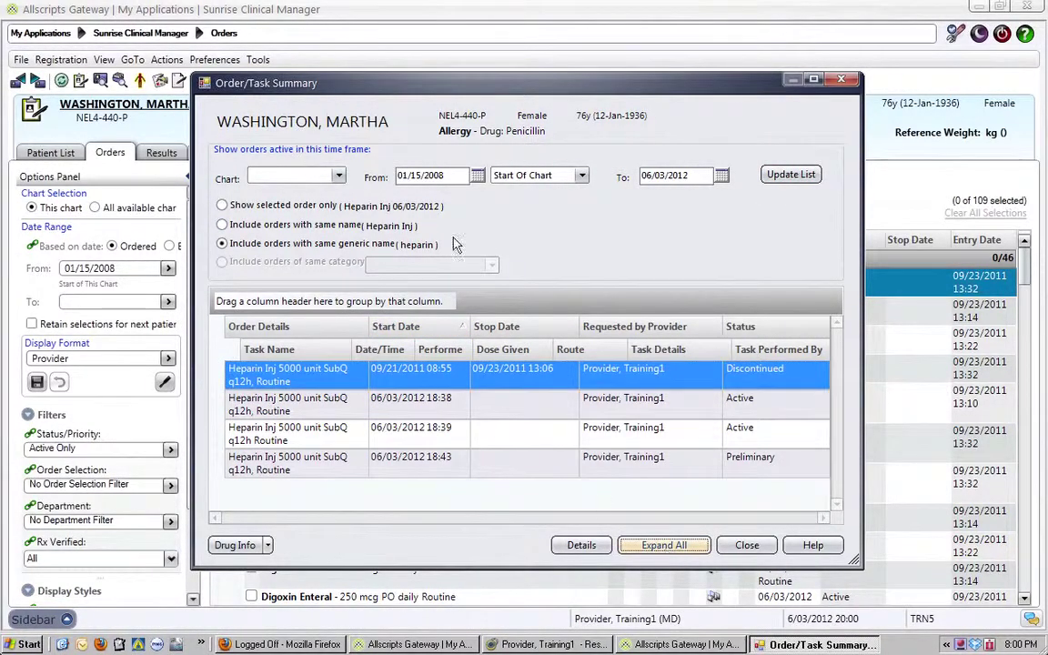
{"action": "left_click", "coordinate": [845, 81]}
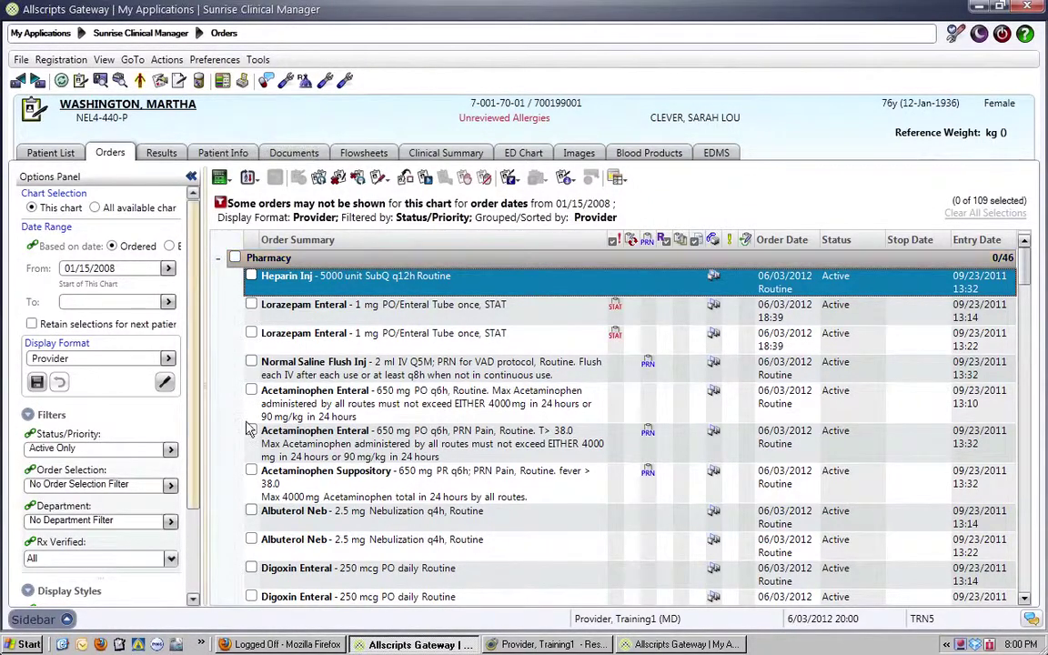
Step: Switch to the production session, review its list of available display formats without choosing one, and return to the training session
{"action": "left_click", "coordinate": [676, 645]}
{"action": "left_click", "coordinate": [220, 186]}
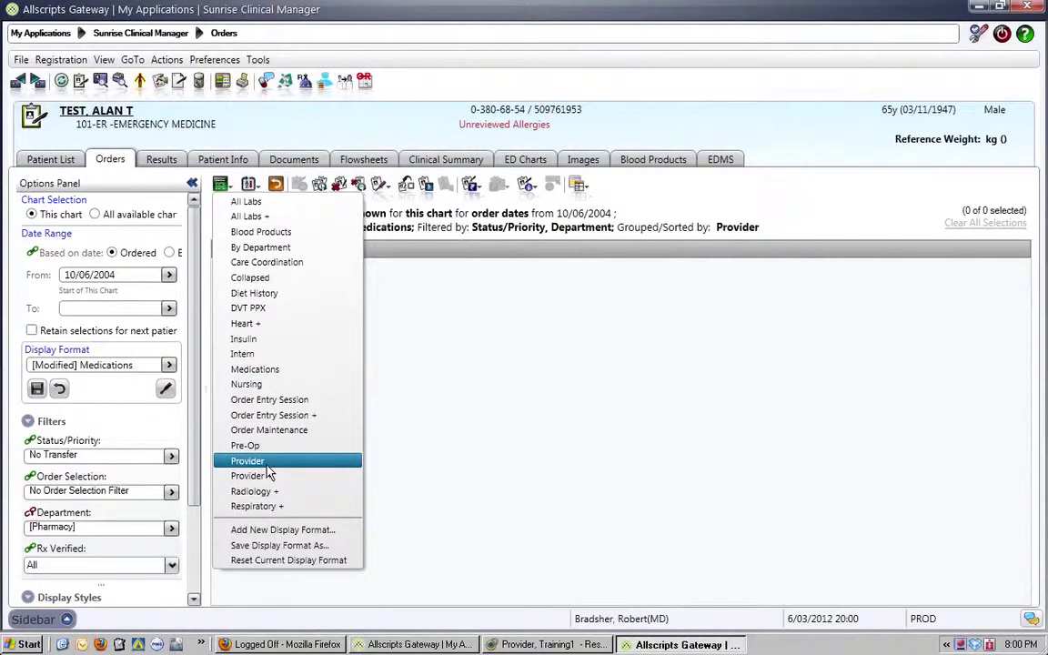
{"action": "left_click", "coordinate": [402, 363]}
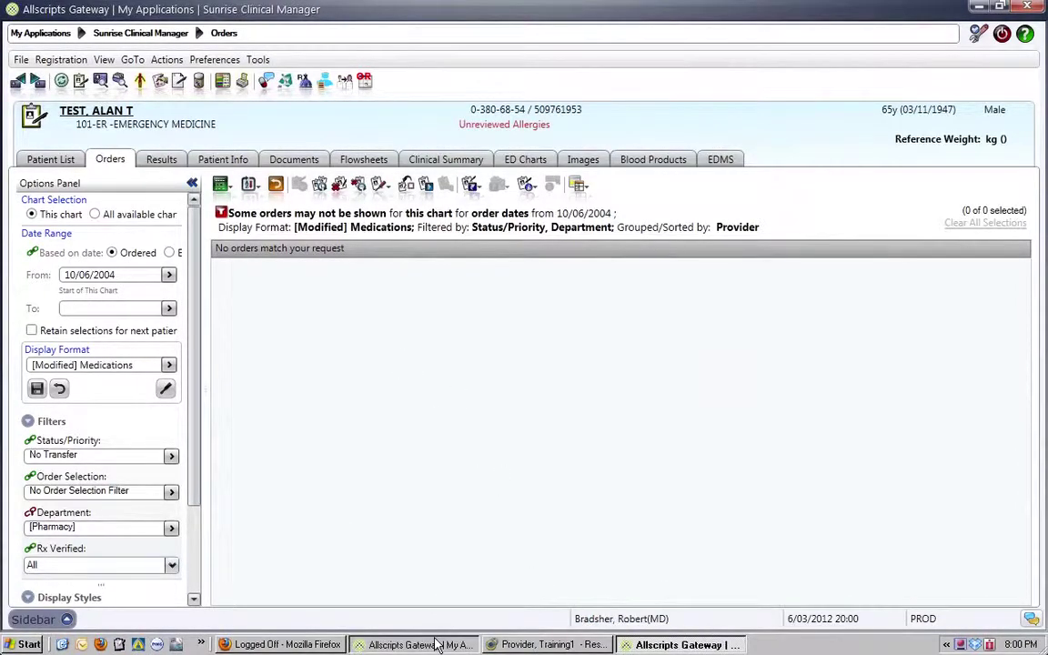
{"action": "left_click", "coordinate": [437, 644]}
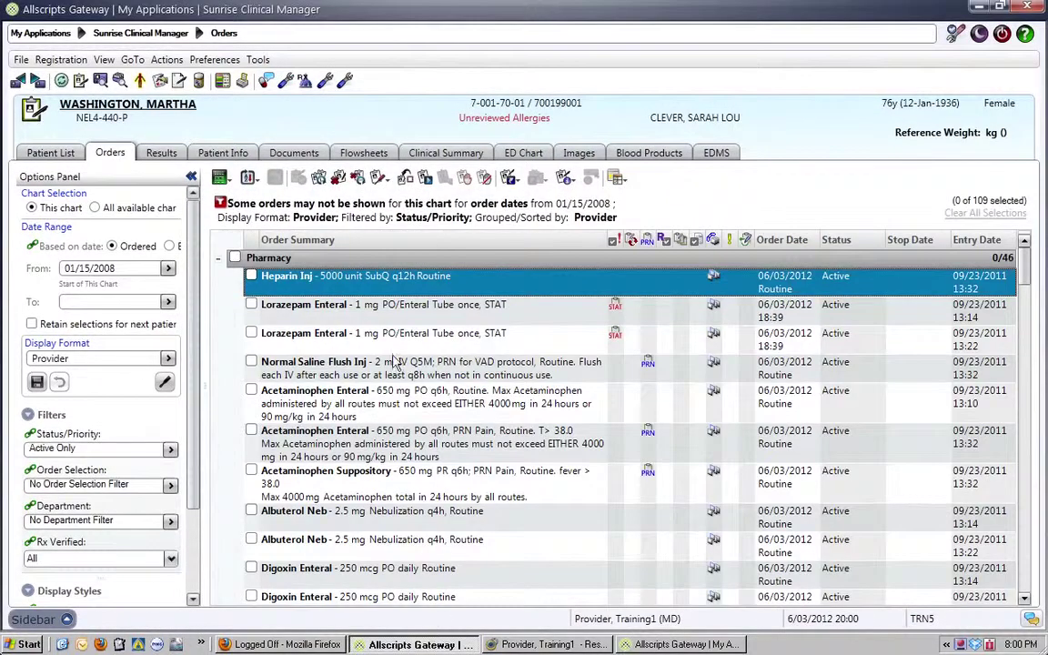
Step: Apply the Order Entry Session display format to the patient's orders and go to the most recent entry session
{"action": "left_click", "coordinate": [221, 179]}
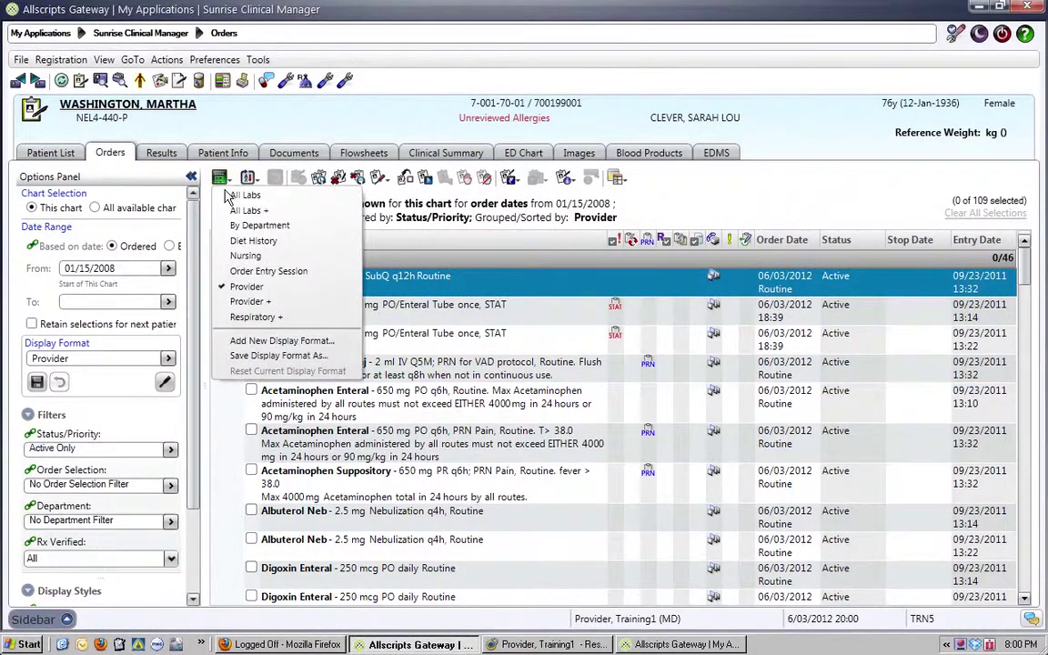
{"action": "left_click", "coordinate": [266, 272]}
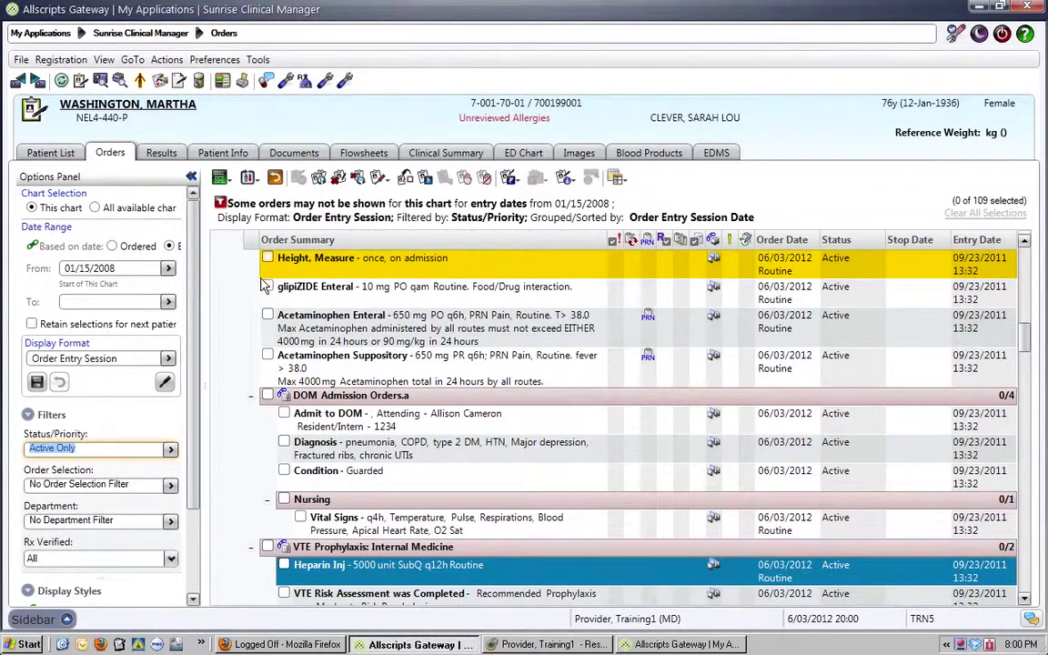
{"action": "scroll", "coordinate": [1026, 269], "scroll_direction": "up", "scroll_amount": 1}
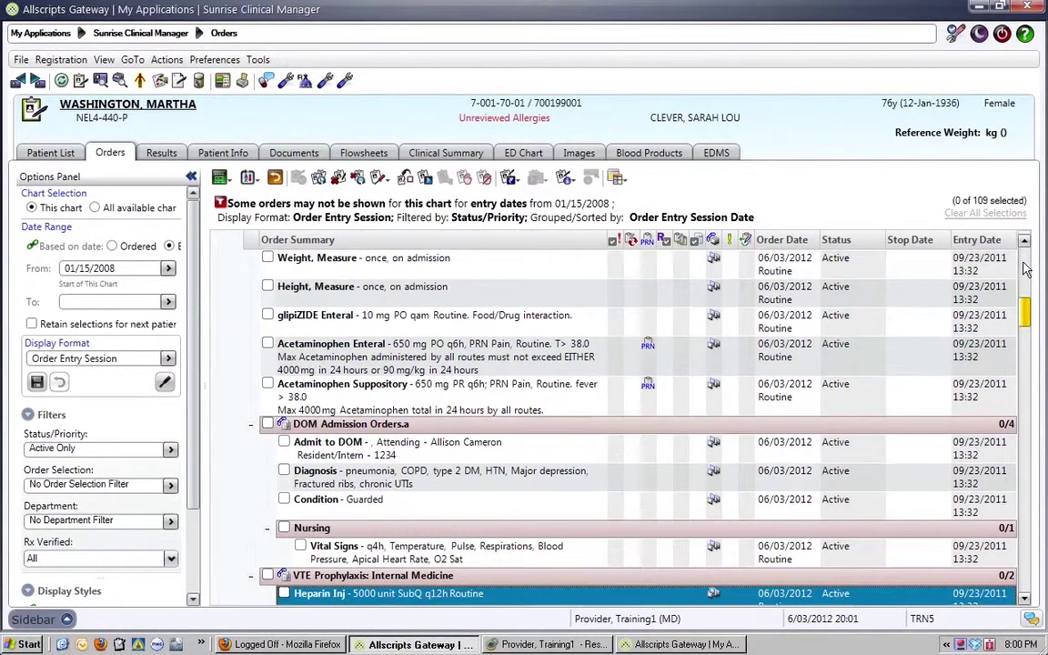
{"action": "scroll", "coordinate": [1027, 269], "scroll_direction": "up", "scroll_amount": 5}
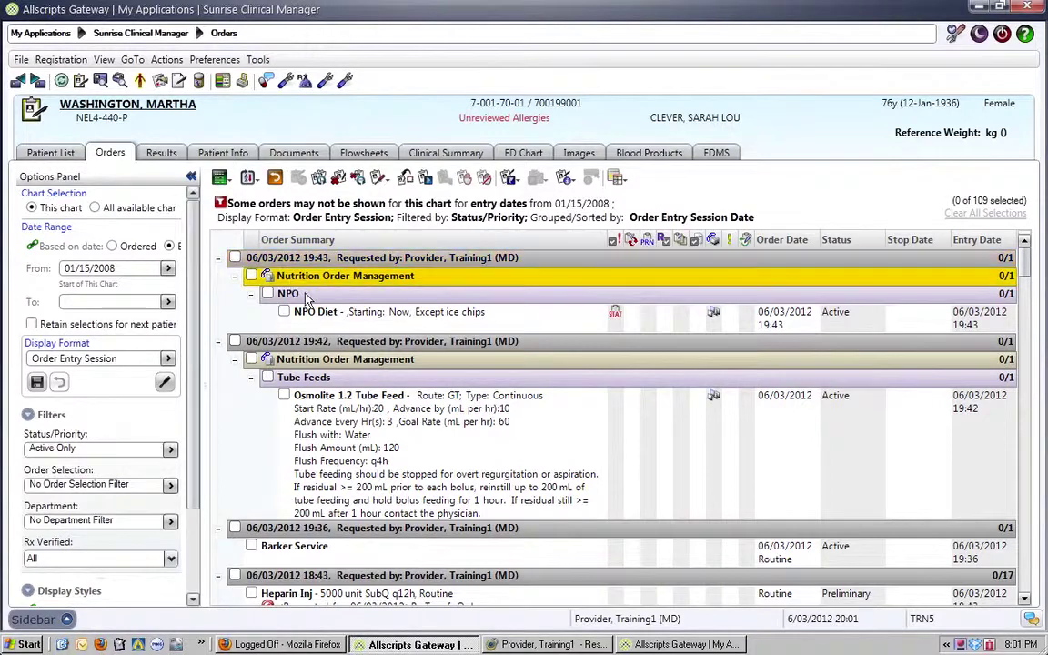
Step: Collapse and re-expand the order groups entered on 06/03/2012 at 19:43, 19:42 and 19:36 to review orders by session
{"action": "left_click", "coordinate": [234, 276]}
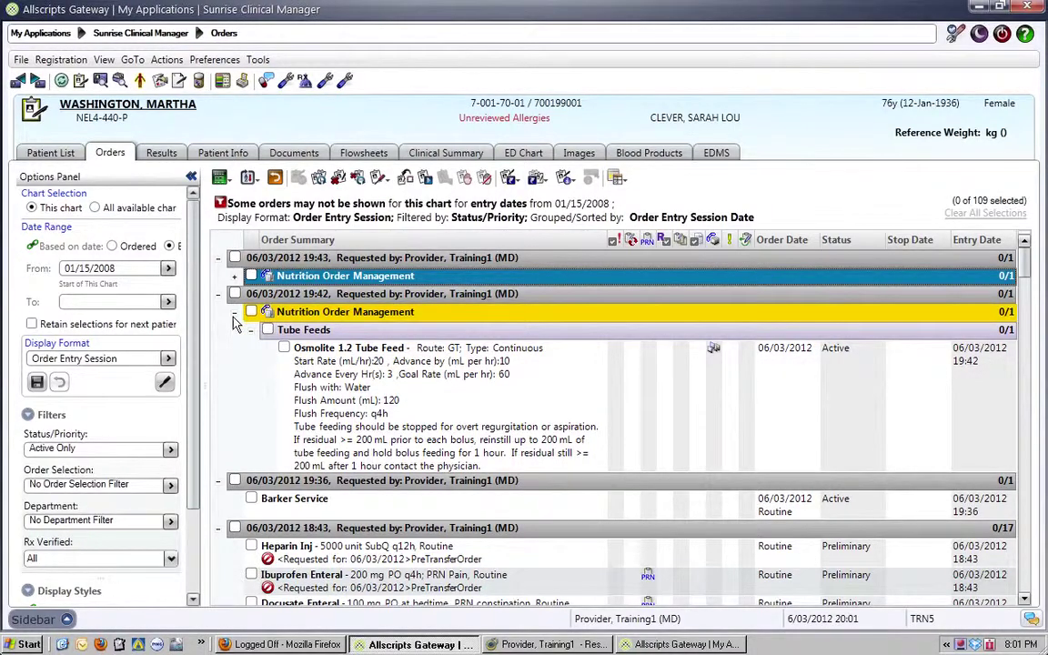
{"action": "left_click", "coordinate": [234, 313]}
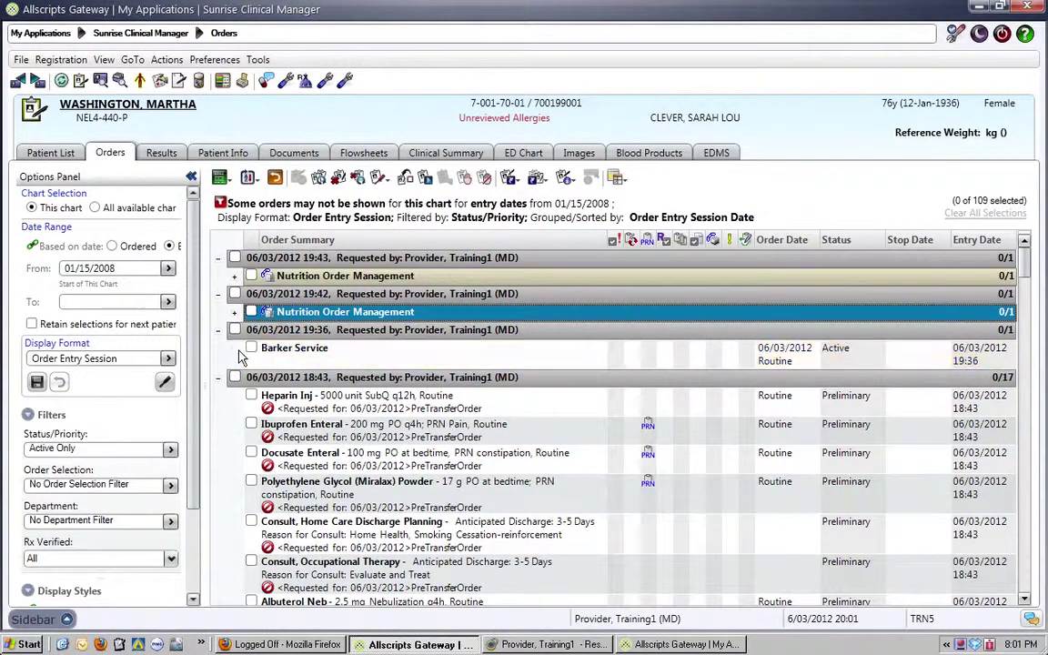
{"action": "left_click", "coordinate": [218, 330]}
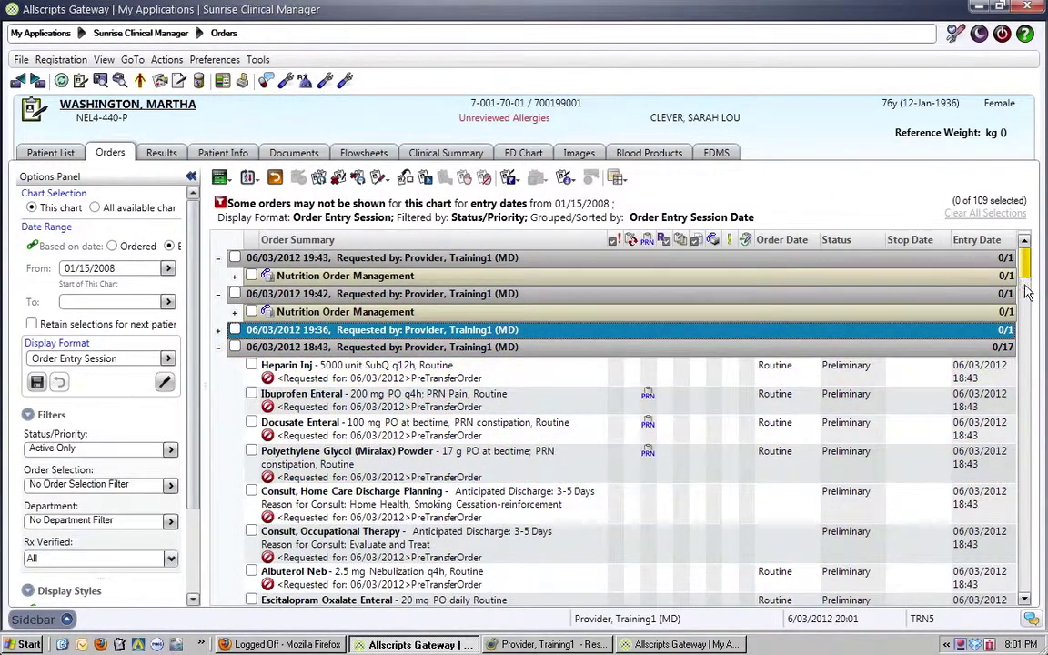
{"action": "scroll", "coordinate": [1026, 313], "scroll_direction": "down", "scroll_amount": 1}
{"action": "left_click_drag", "start_coordinate": [1026, 313], "coordinate": [1028, 248]}
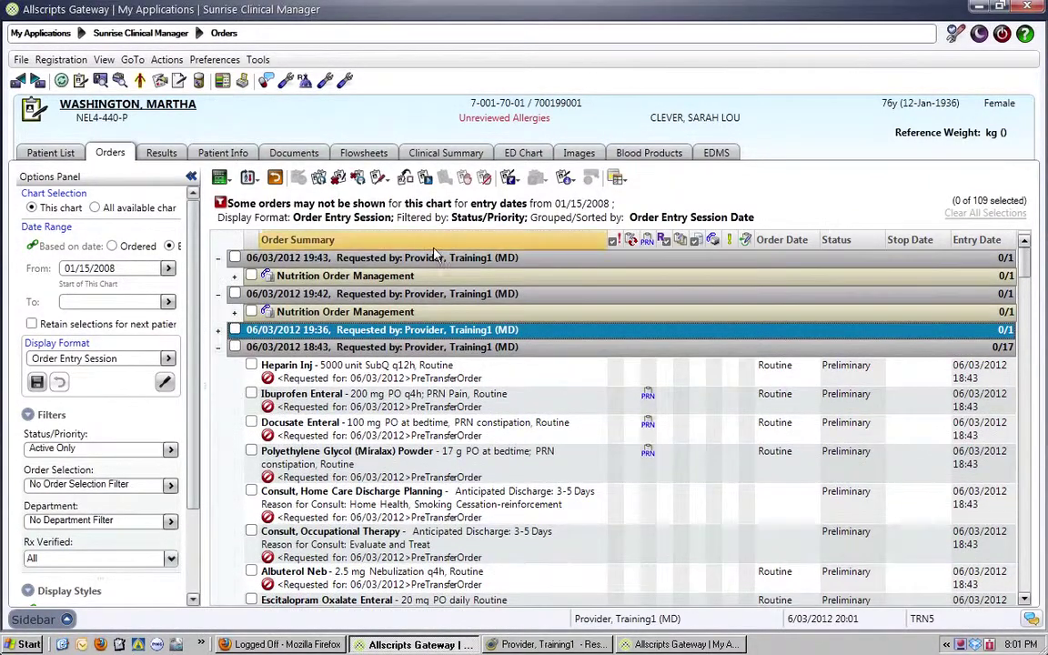
{"action": "left_click", "coordinate": [235, 276]}
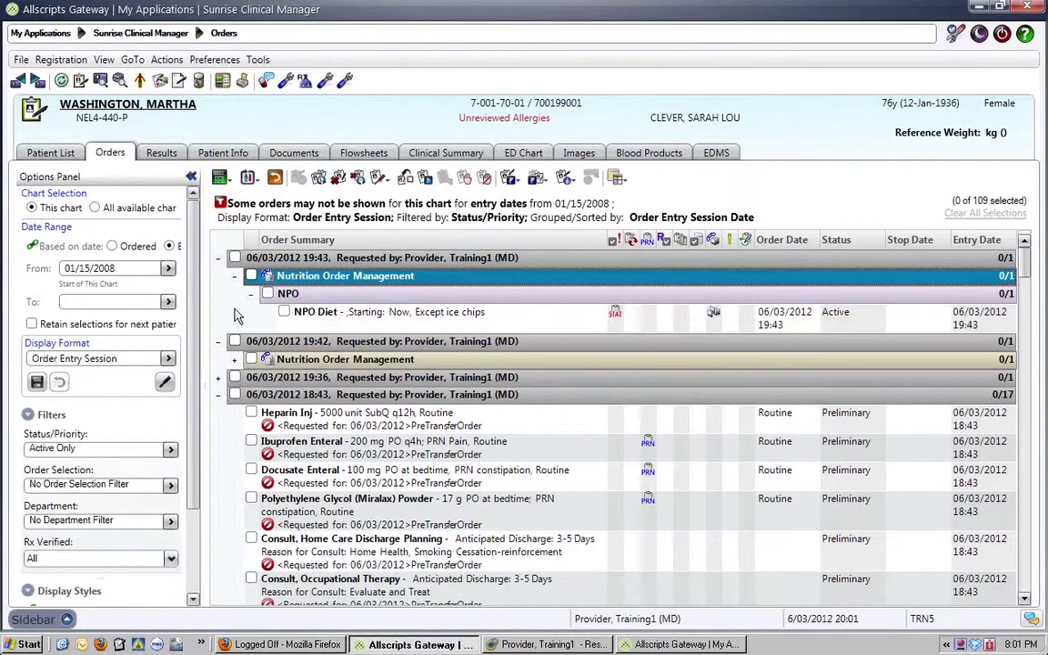
{"action": "left_click", "coordinate": [235, 359]}
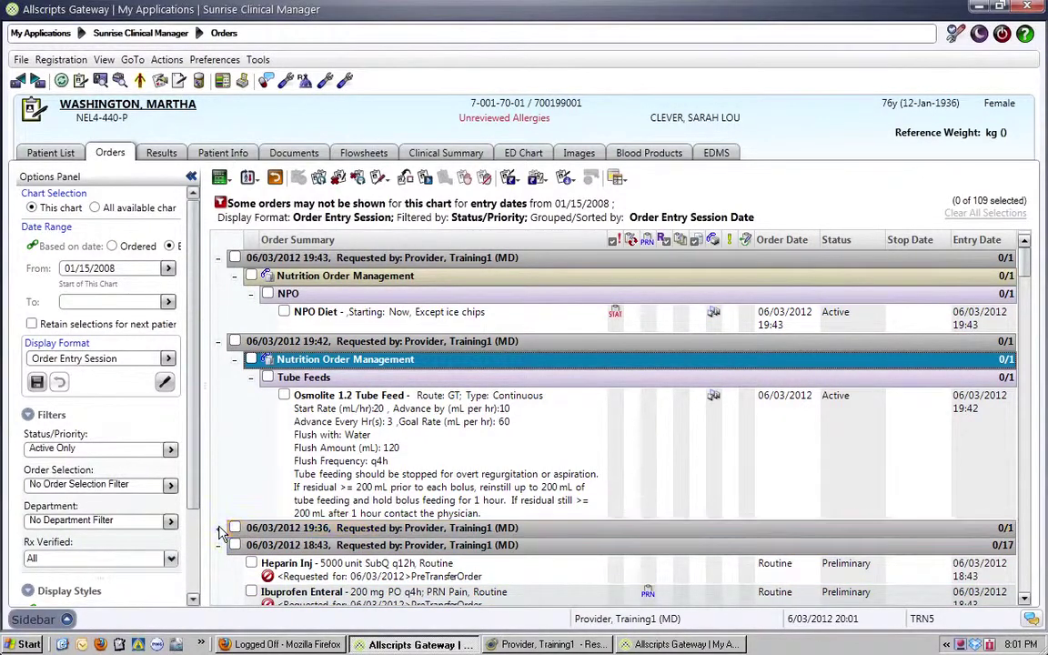
{"action": "left_click", "coordinate": [275, 527]}
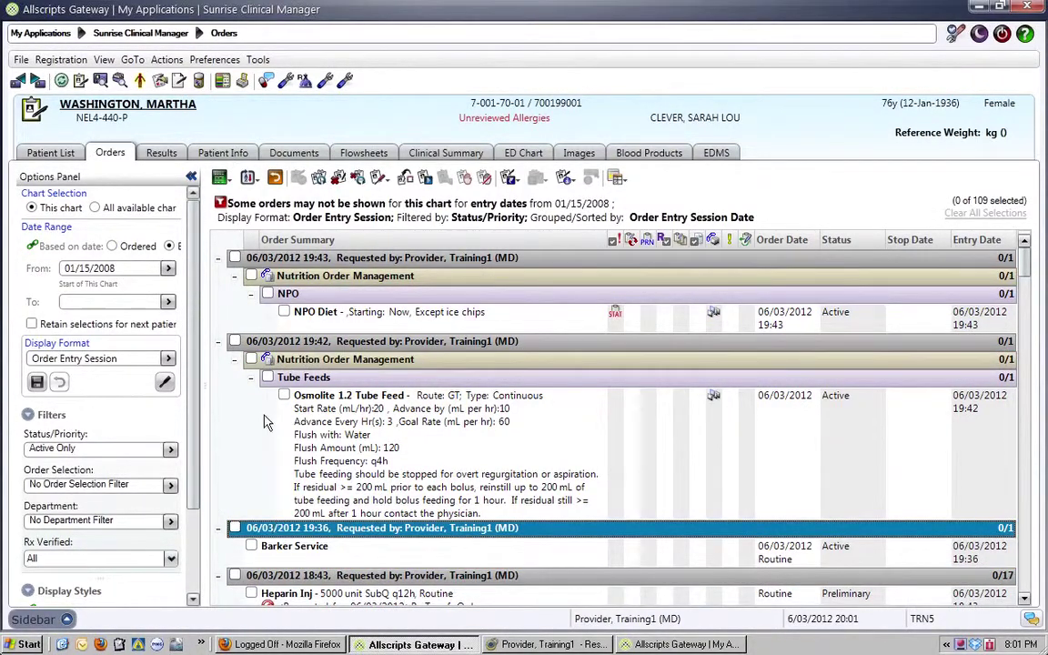
Step: Set the status filter to No Status/Priority Filter and save the view as a new display format named "Order Entry Session +"
{"action": "left_click", "coordinate": [170, 451]}
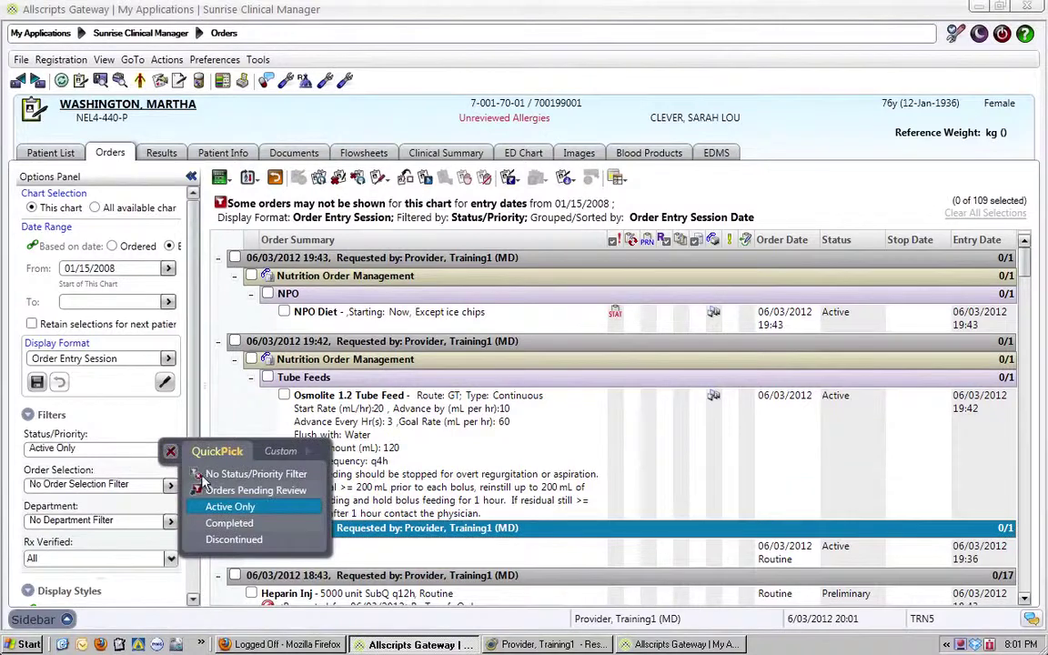
{"action": "left_click", "coordinate": [198, 474]}
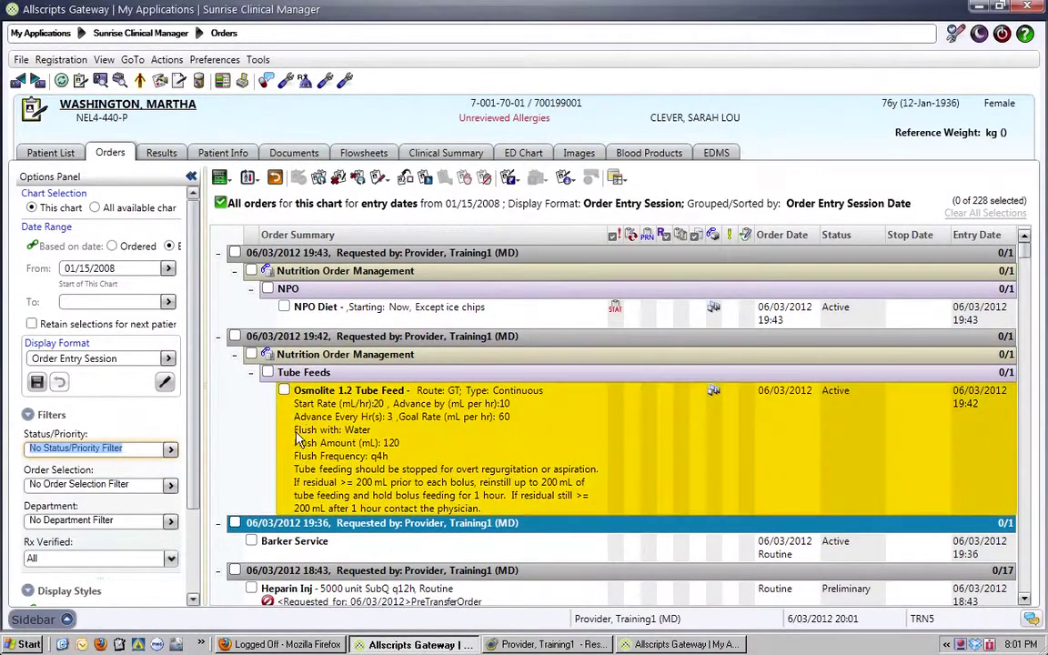
{"action": "left_click", "coordinate": [224, 185]}
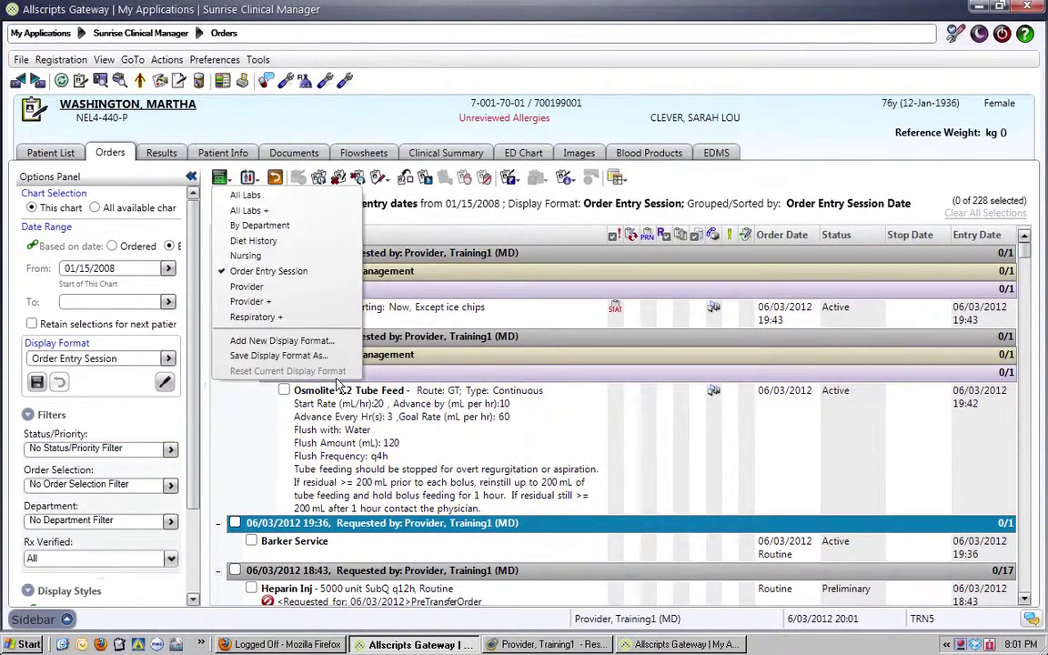
{"action": "left_click", "coordinate": [292, 341]}
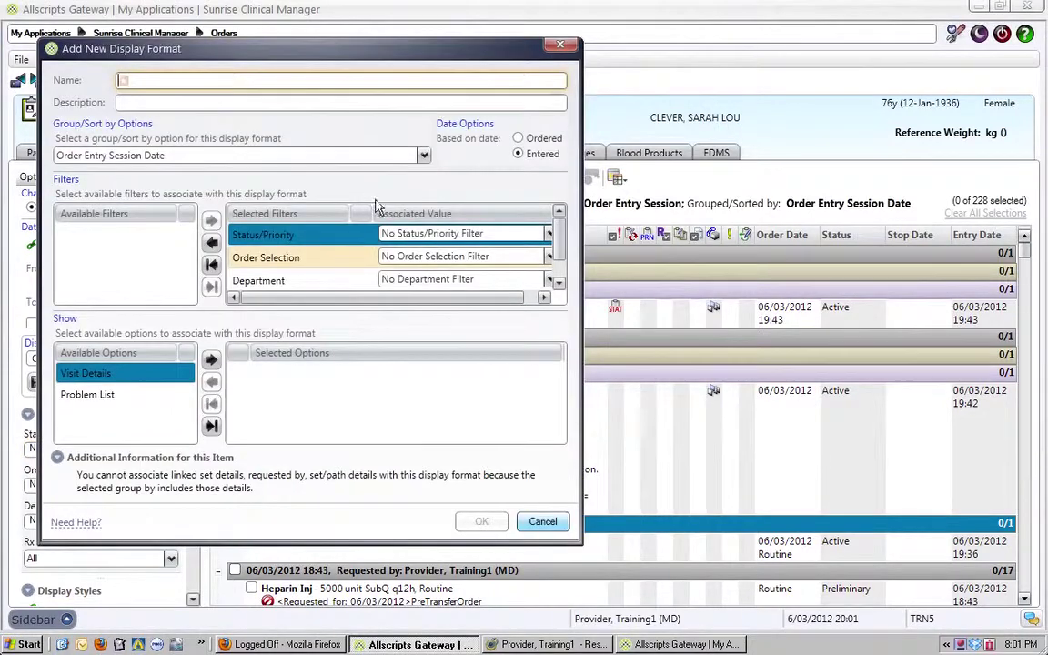
{"action": "type", "text": "Ore"}
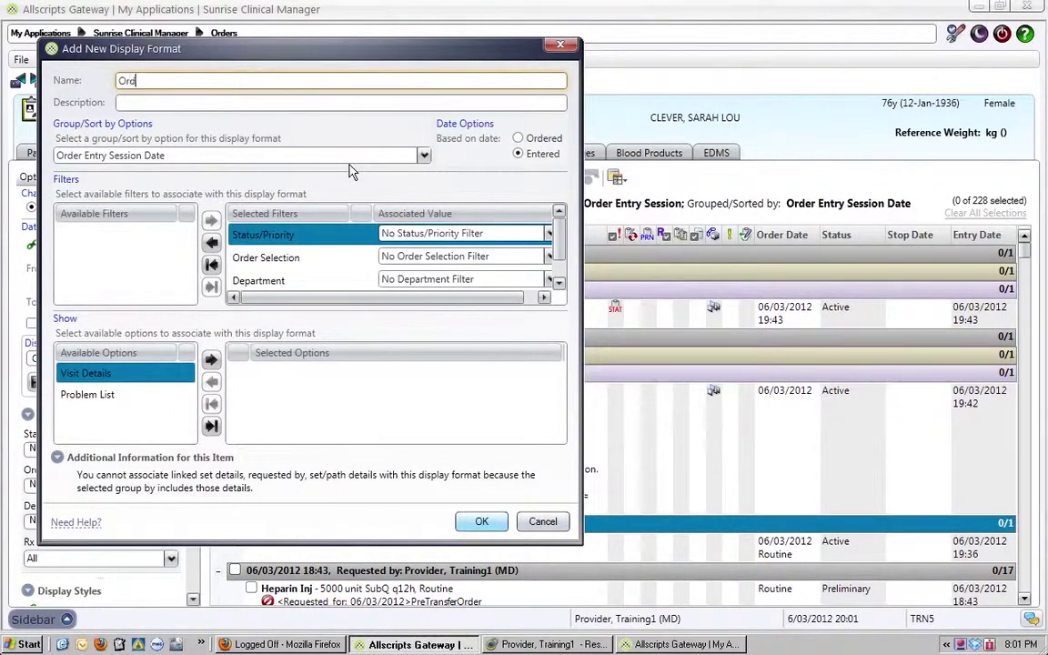
{"action": "type", "text": "er Entry Session +"}
{"action": "left_click", "coordinate": [480, 520]}
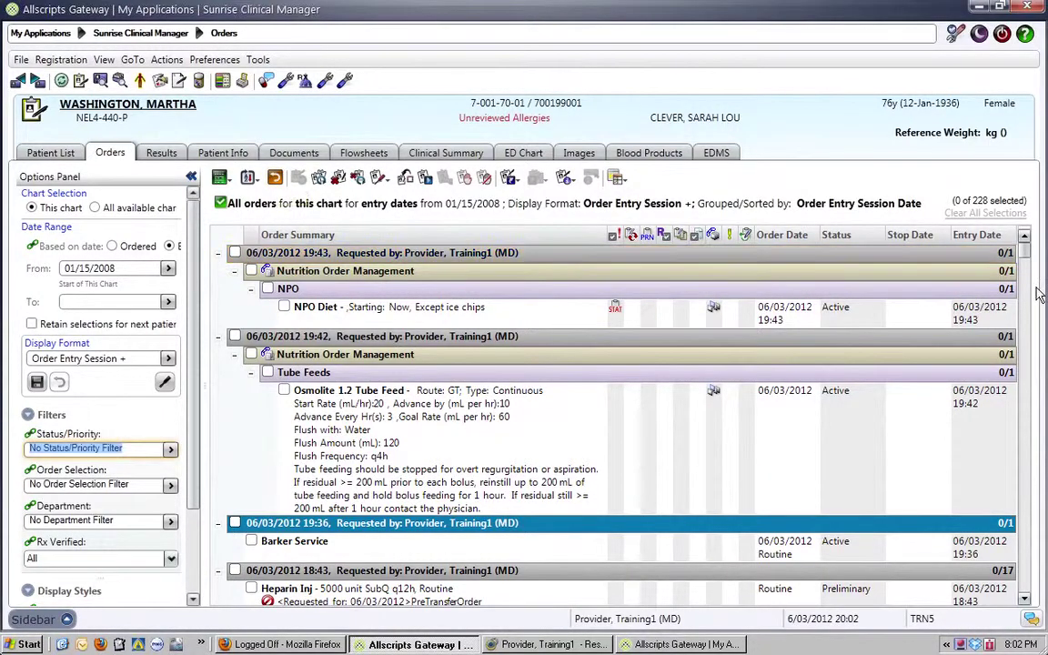
Step: Discontinue the Osmolite 1.2 Tube Feed order entered in the 06/03/2012 19:42 session
{"action": "left_click", "coordinate": [1024, 240]}
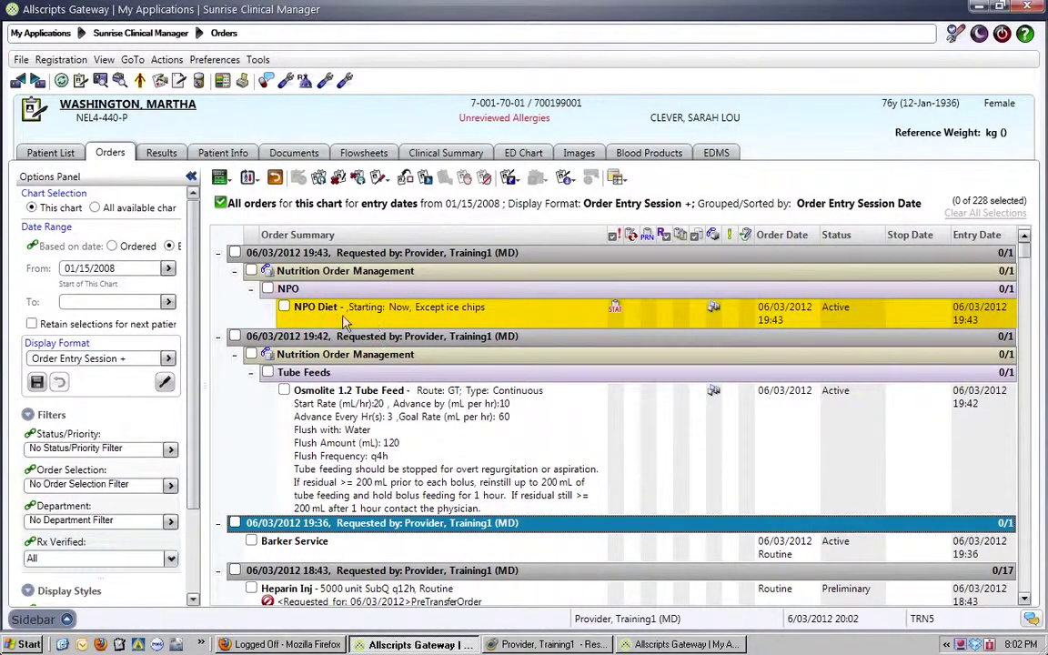
{"action": "left_click", "coordinate": [350, 400]}
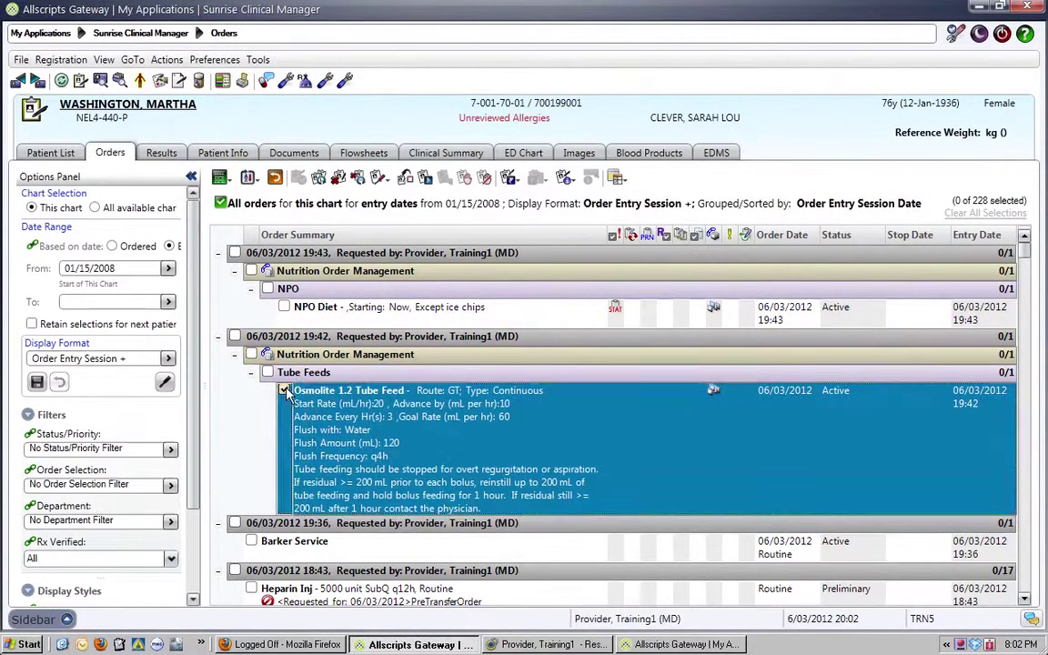
{"action": "left_click", "coordinate": [346, 177]}
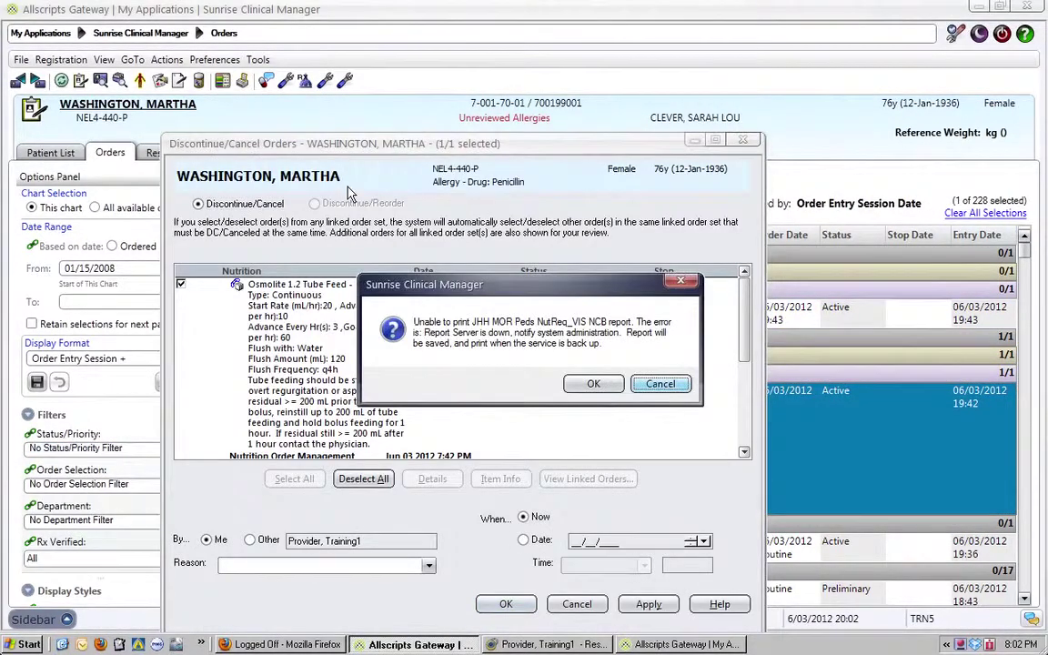
{"action": "left_click", "coordinate": [594, 383]}
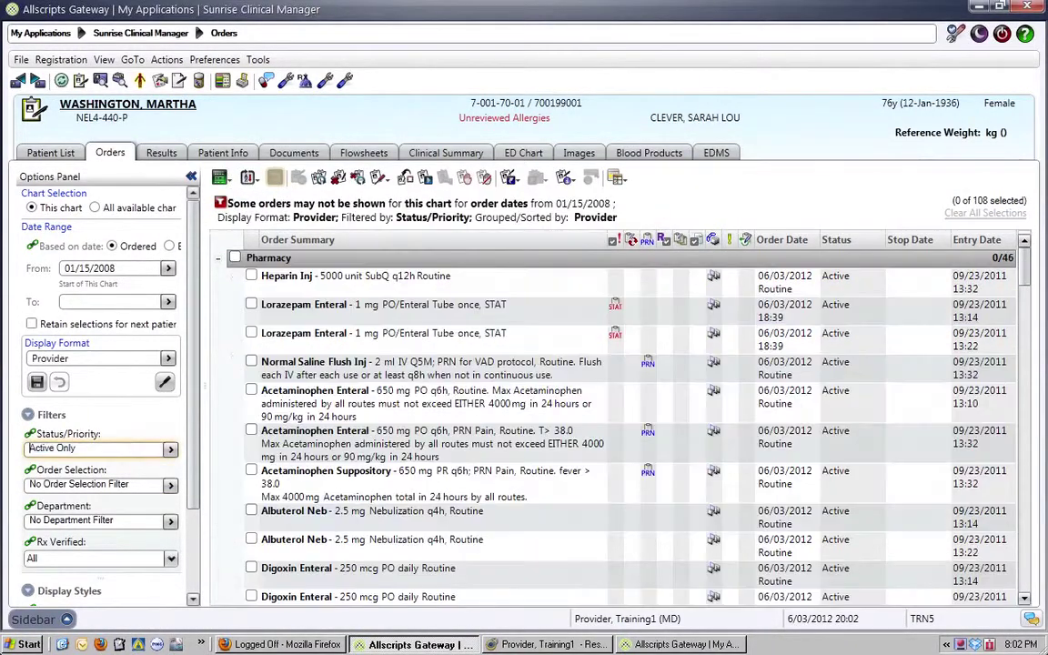
Step: Compare the Order Entry Session and Order Entry Session + display formats to check how the discontinued tube feed order is shown
{"action": "left_click", "coordinate": [223, 178]}
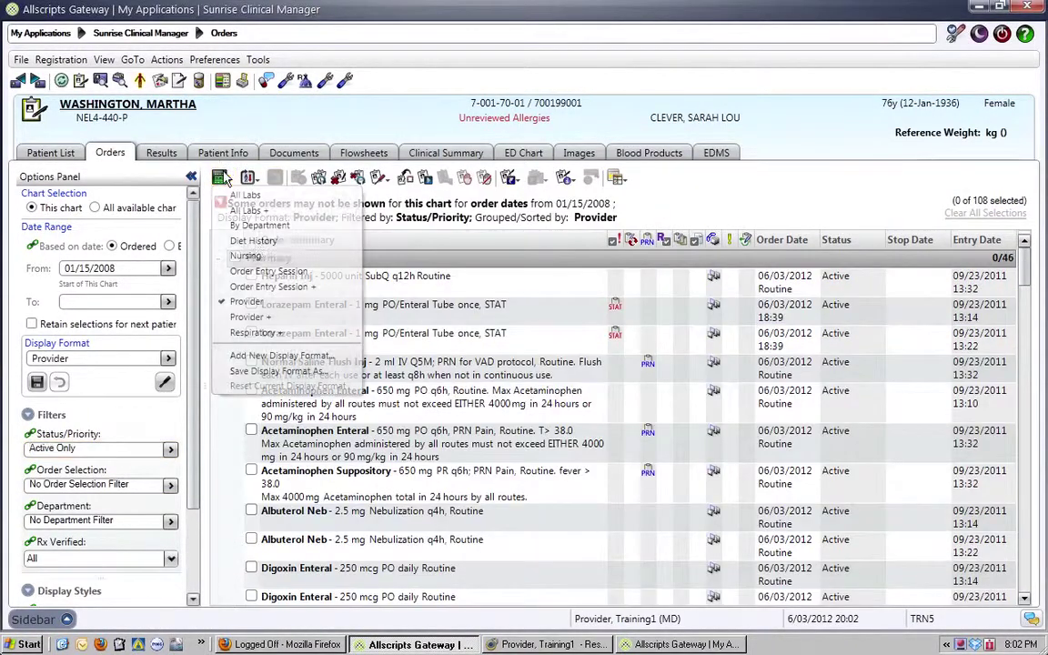
{"action": "left_click", "coordinate": [272, 273]}
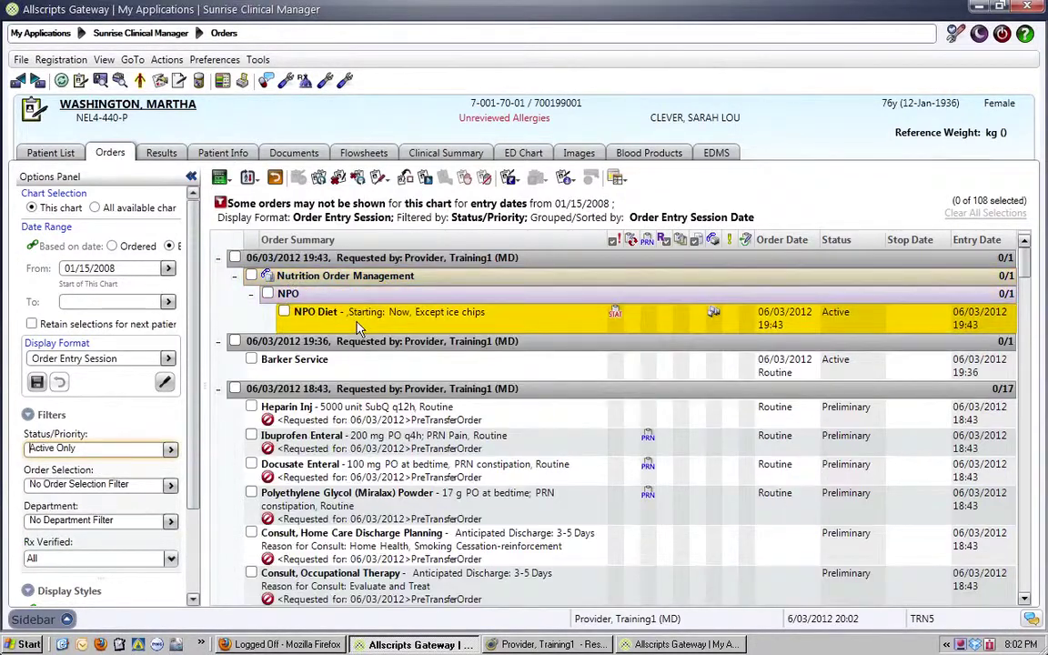
{"action": "left_click", "coordinate": [223, 179]}
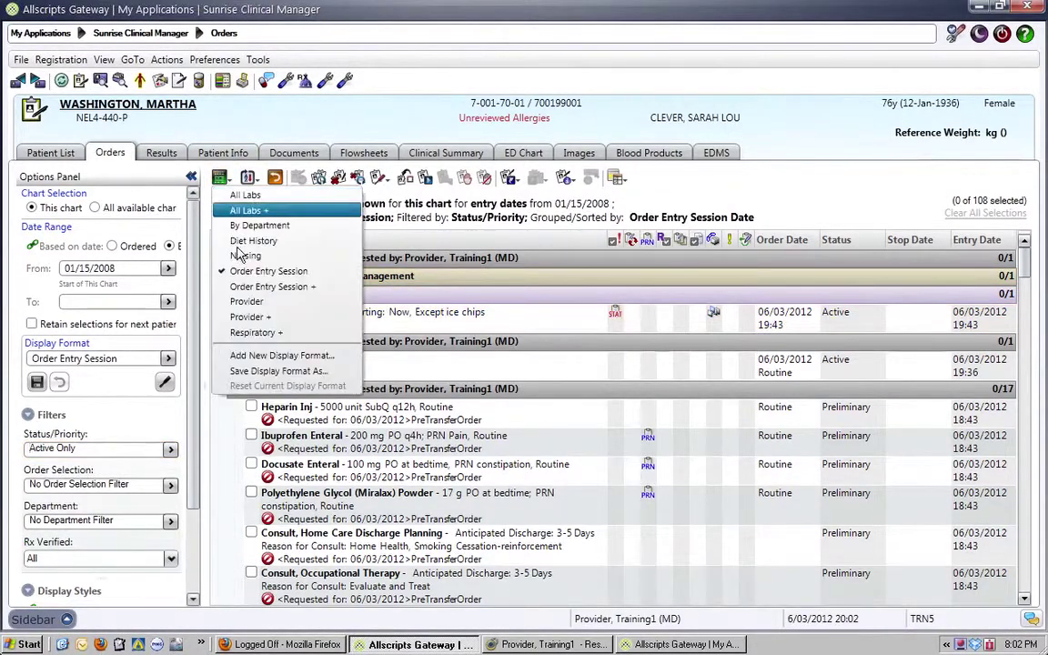
{"action": "left_click", "coordinate": [253, 287]}
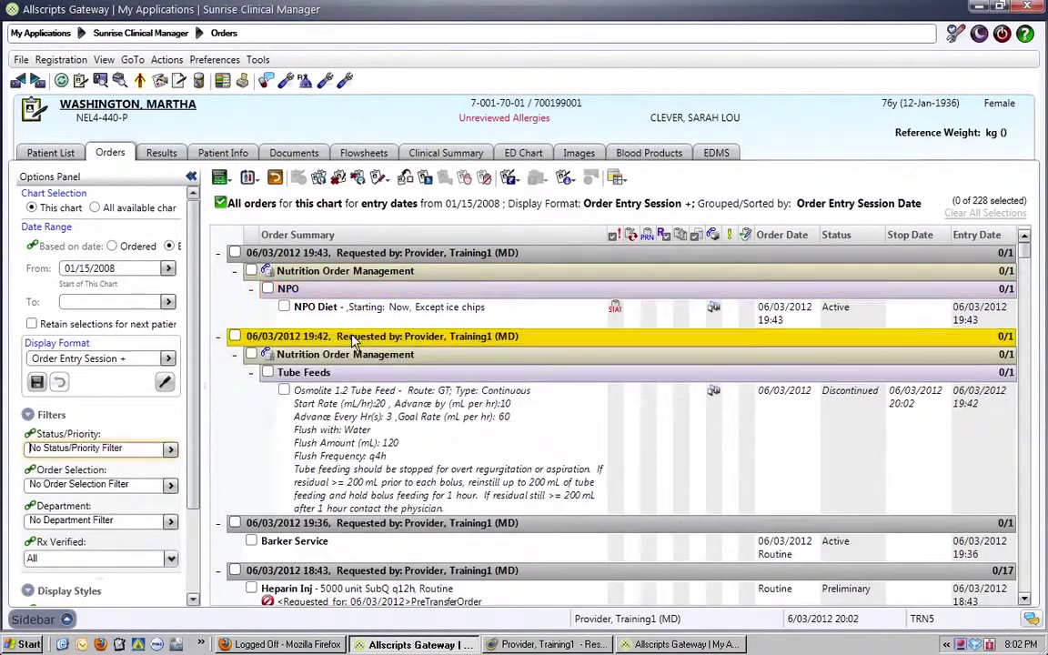
{"action": "left_click", "coordinate": [344, 443]}
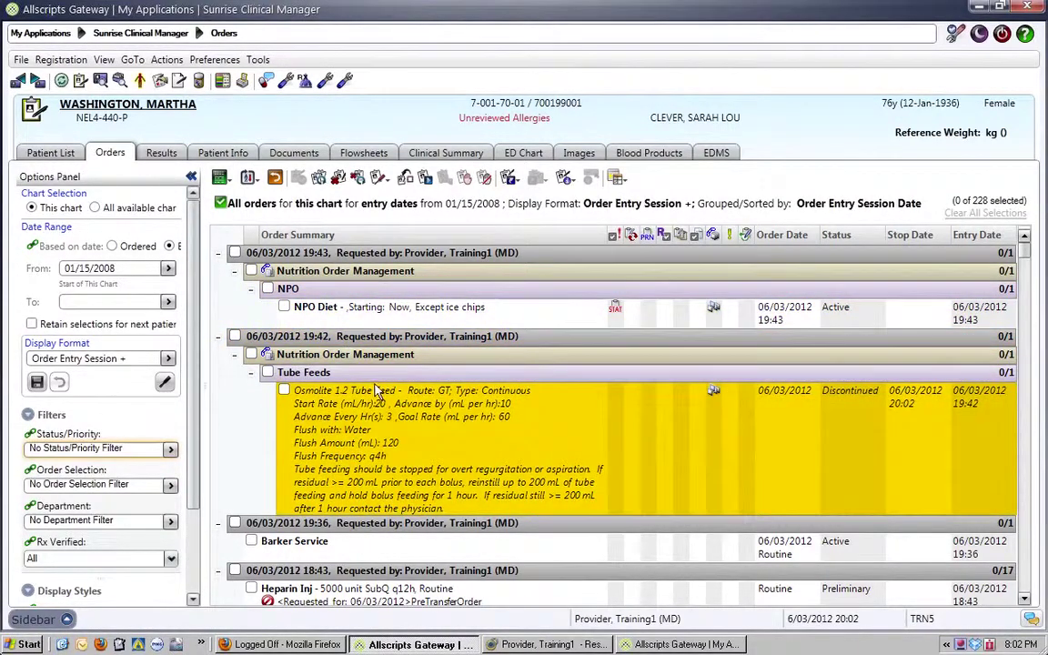
Step: Return to the Provider display format and discontinue the Lorazepam Enteral 1 mg STAT order entered 09/23/2011 13:14
{"action": "left_click", "coordinate": [247, 176]}
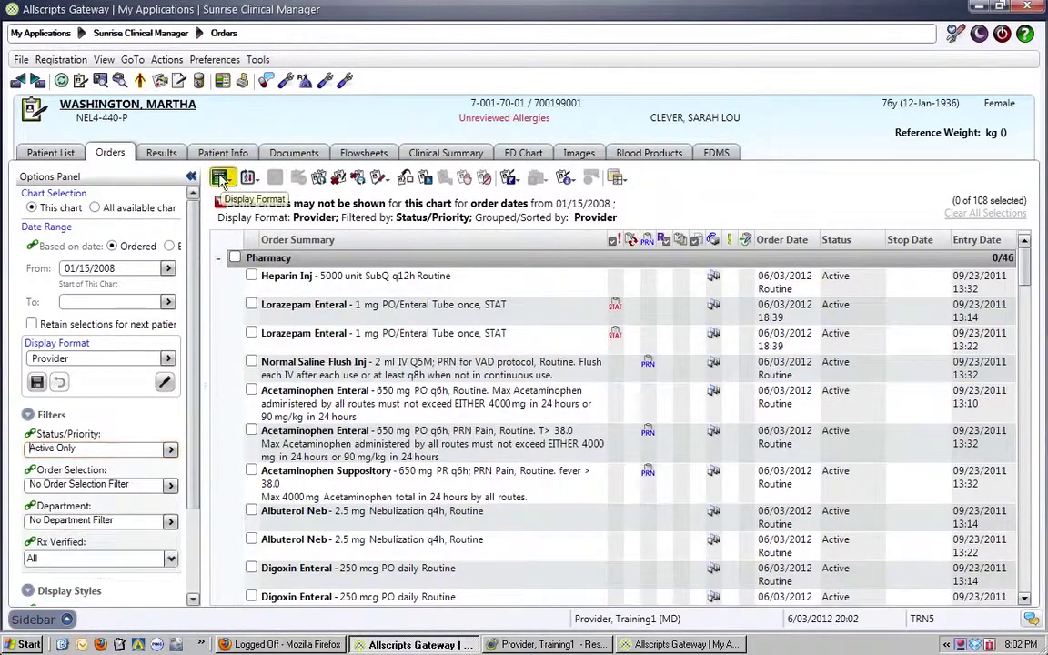
{"action": "left_click", "coordinate": [221, 178]}
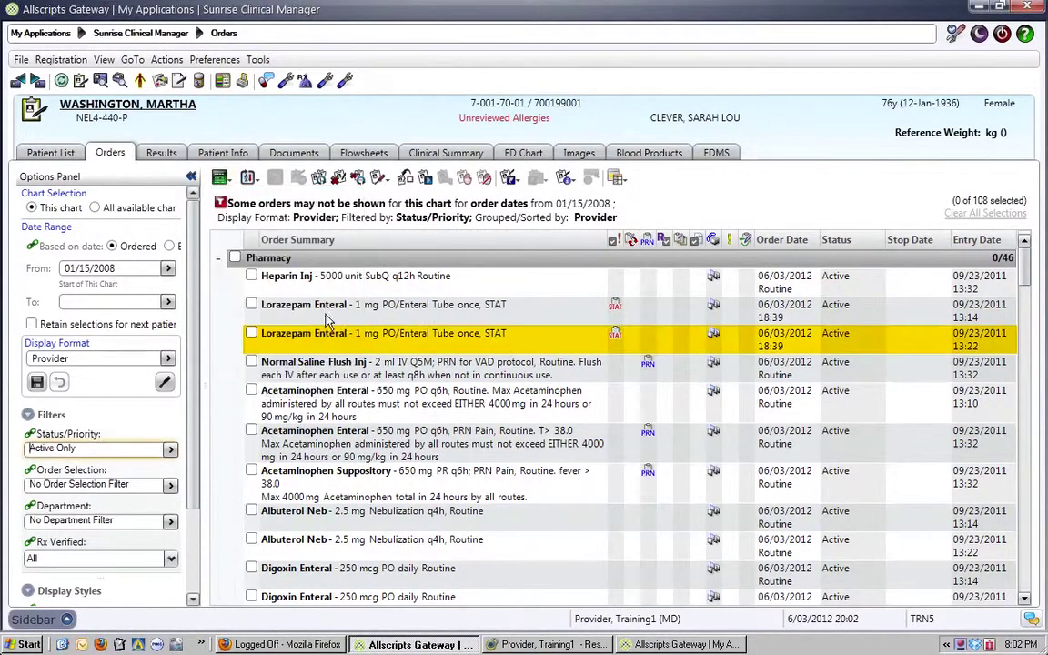
{"action": "left_click", "coordinate": [300, 306]}
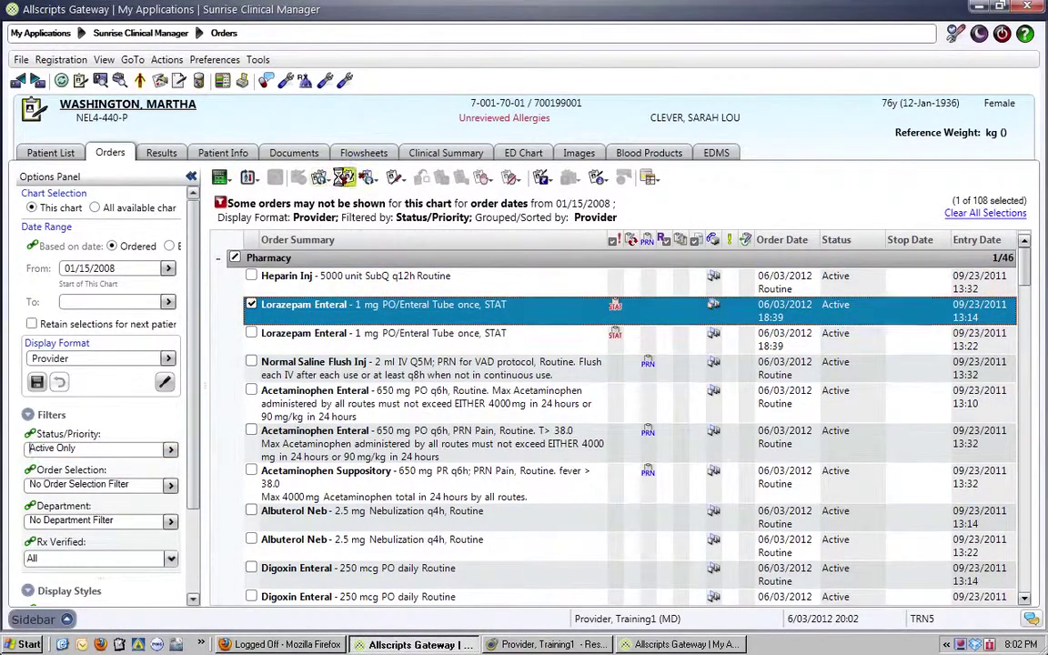
{"action": "left_click", "coordinate": [343, 176]}
{"action": "left_click", "coordinate": [504, 602]}
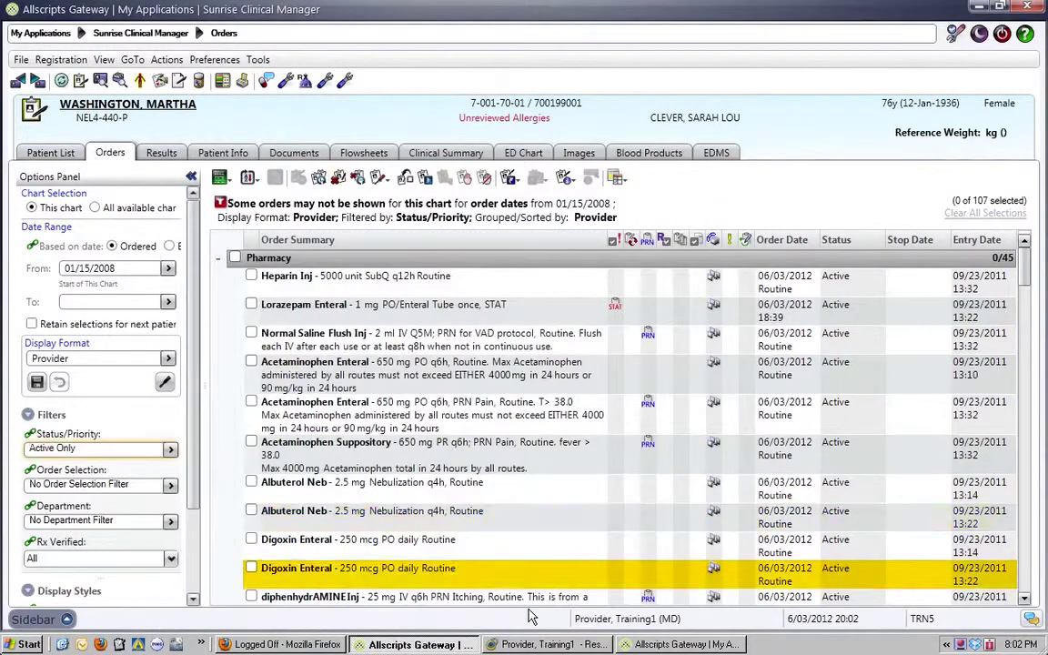
Step: Discontinue the Acetaminophen Enteral 650 mg PRN and Acetaminophen Suppository 650 mg PRN orders entered 09/23/2011 13:32
{"action": "left_click", "coordinate": [251, 401]}
{"action": "left_click", "coordinate": [252, 445]}
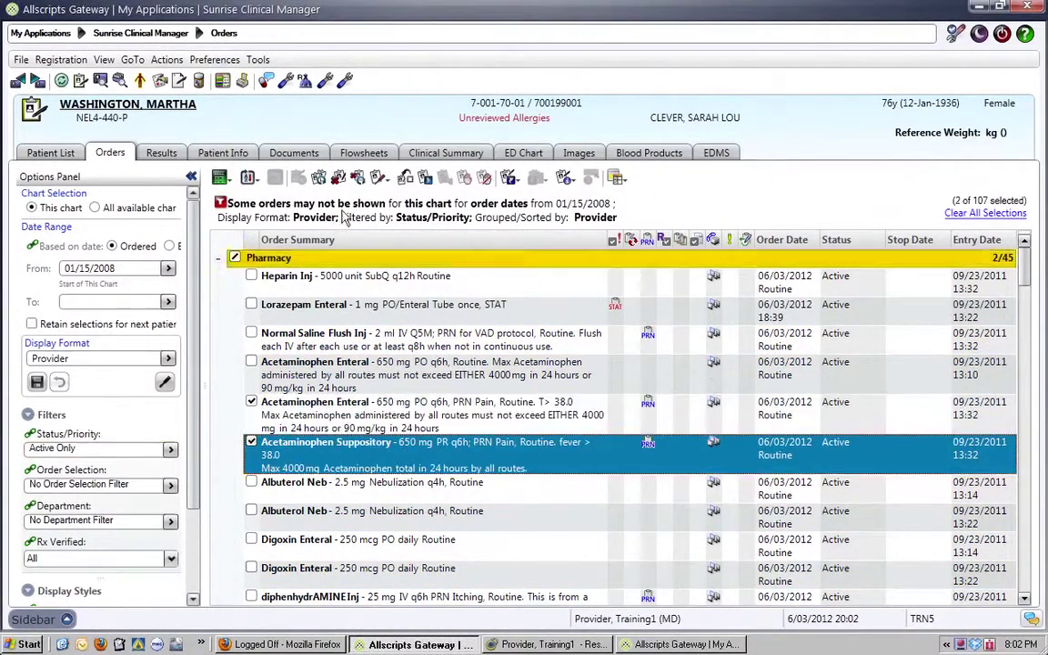
{"action": "left_click", "coordinate": [336, 177]}
{"action": "key", "text": "Return"}
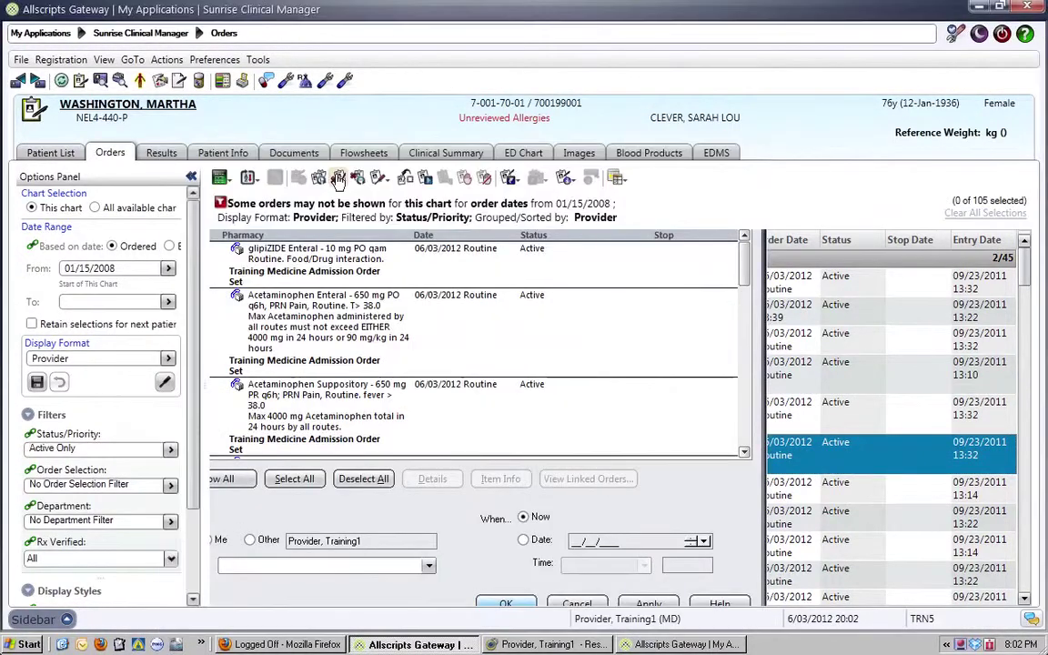
Step: Review the discontinued Lorazepam and Acetaminophen orders in the Provider + display format, collapsing Transfuse Blood Products, and reset the view
{"action": "left_click", "coordinate": [221, 178]}
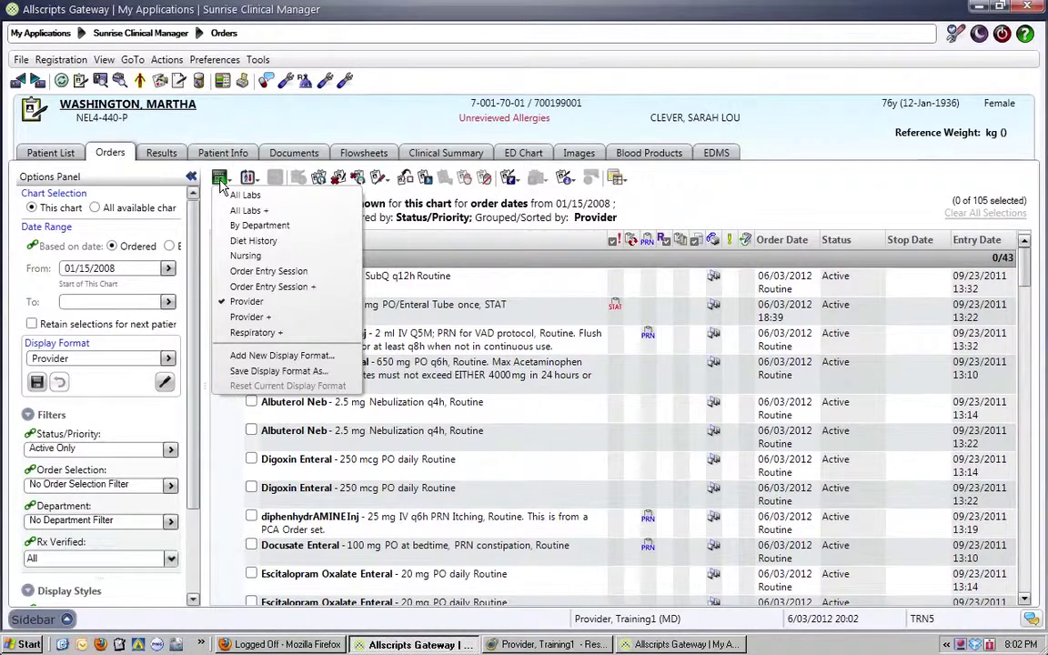
{"action": "left_click", "coordinate": [250, 317]}
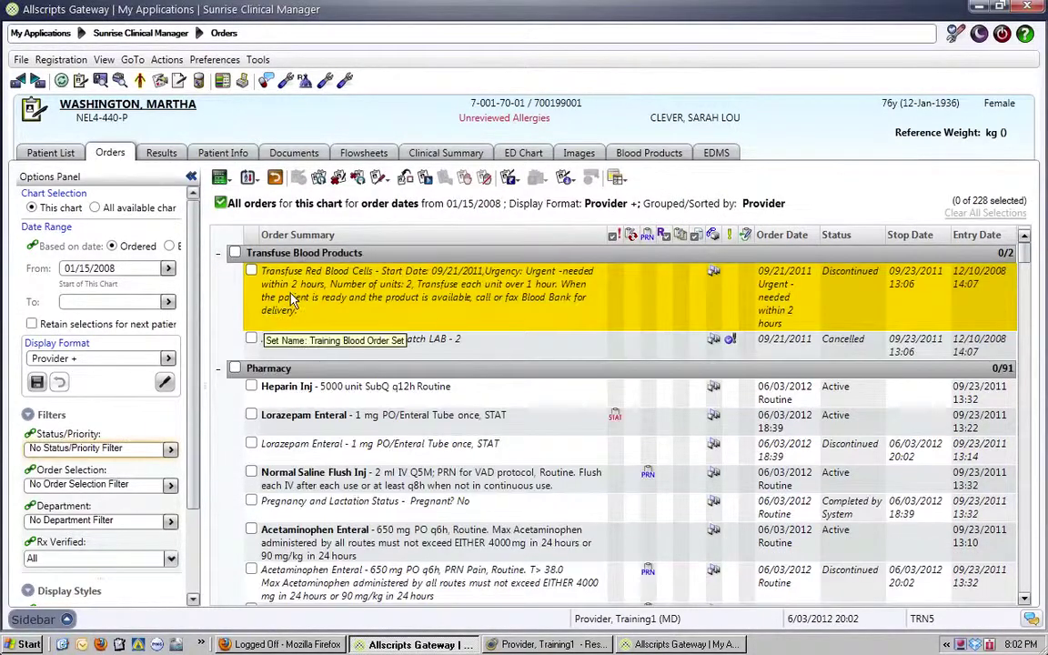
{"action": "left_click", "coordinate": [219, 254]}
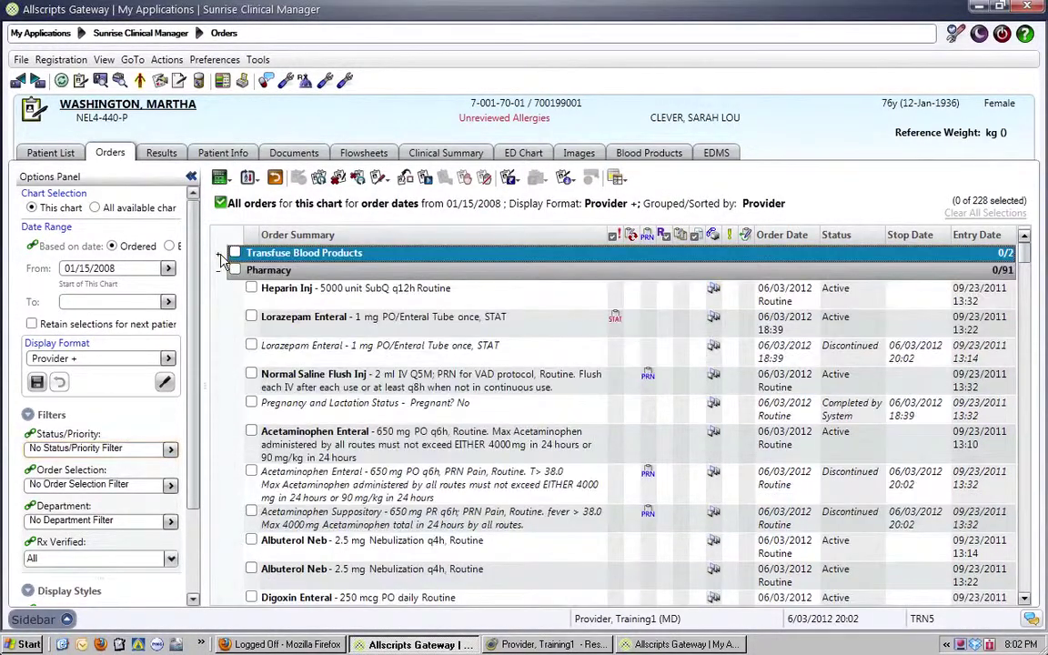
{"action": "left_click", "coordinate": [322, 349]}
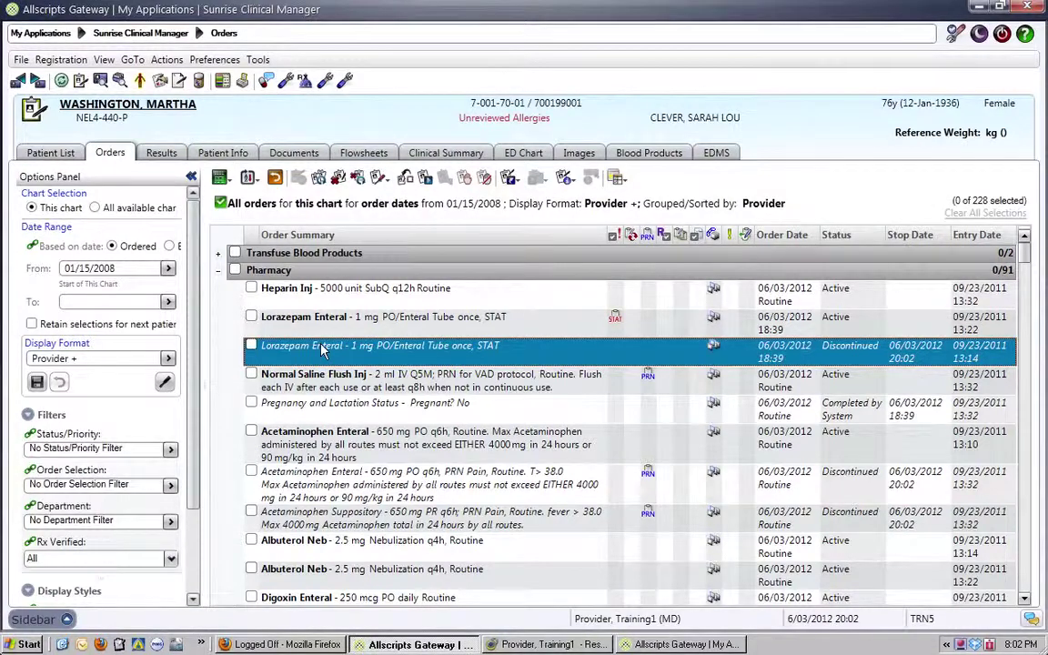
{"action": "left_click", "coordinate": [337, 490]}
{"action": "left_click", "coordinate": [334, 515]}
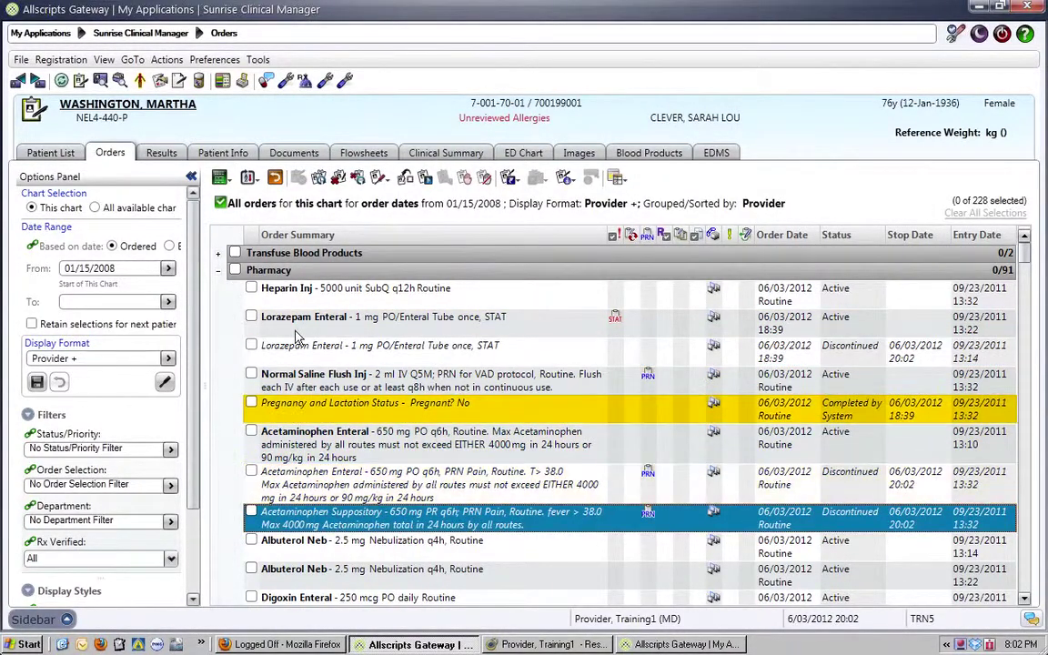
{"action": "left_click", "coordinate": [272, 180]}
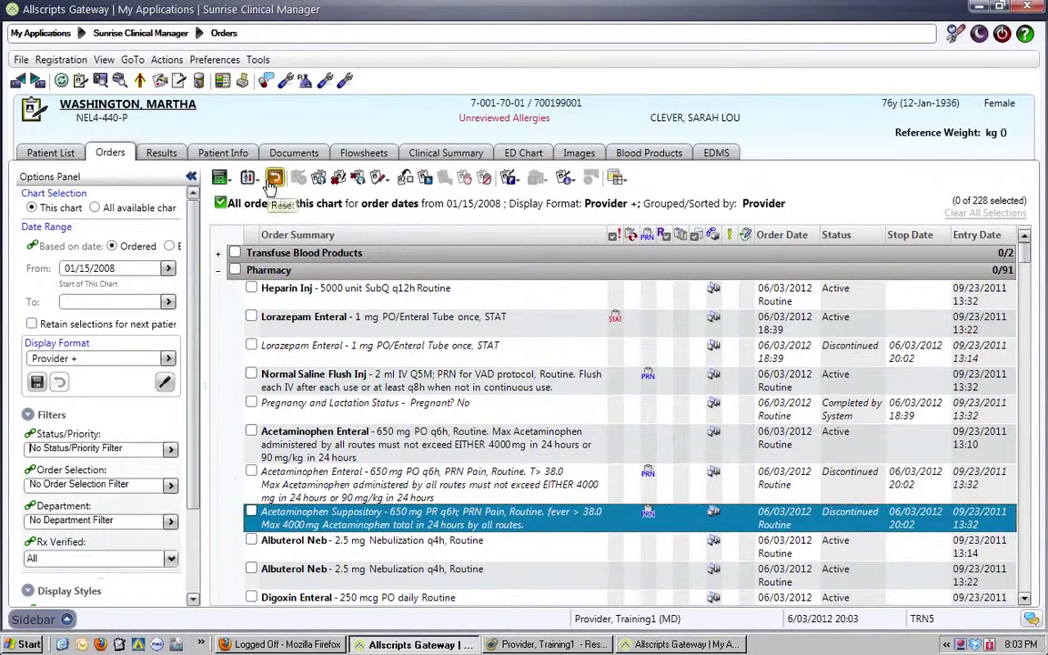
Step: Compare the Order Entry Session and Order Entry Session + display formats for the NPO diet and tube feed orders, and reset the view
{"action": "left_click", "coordinate": [222, 180]}
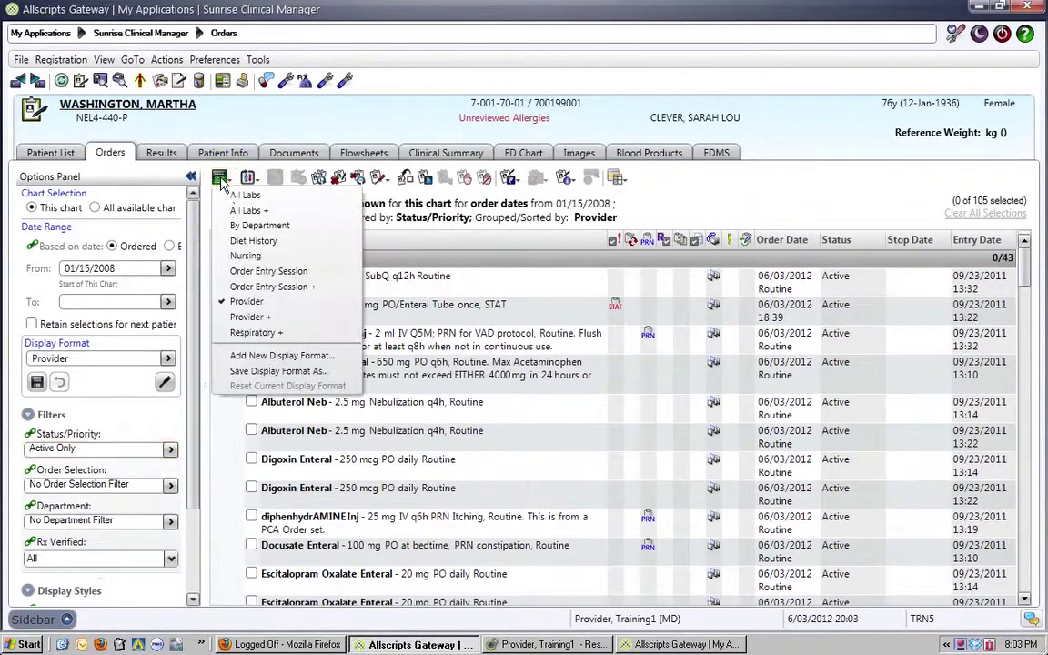
{"action": "left_click", "coordinate": [265, 271]}
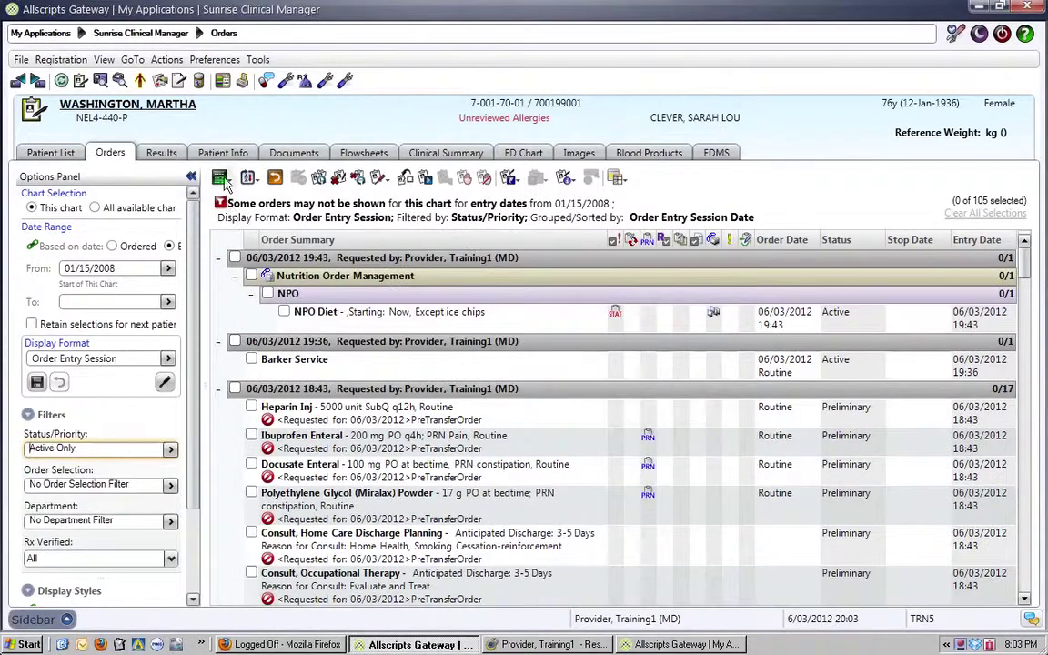
{"action": "left_click", "coordinate": [222, 180]}
{"action": "left_click", "coordinate": [263, 286]}
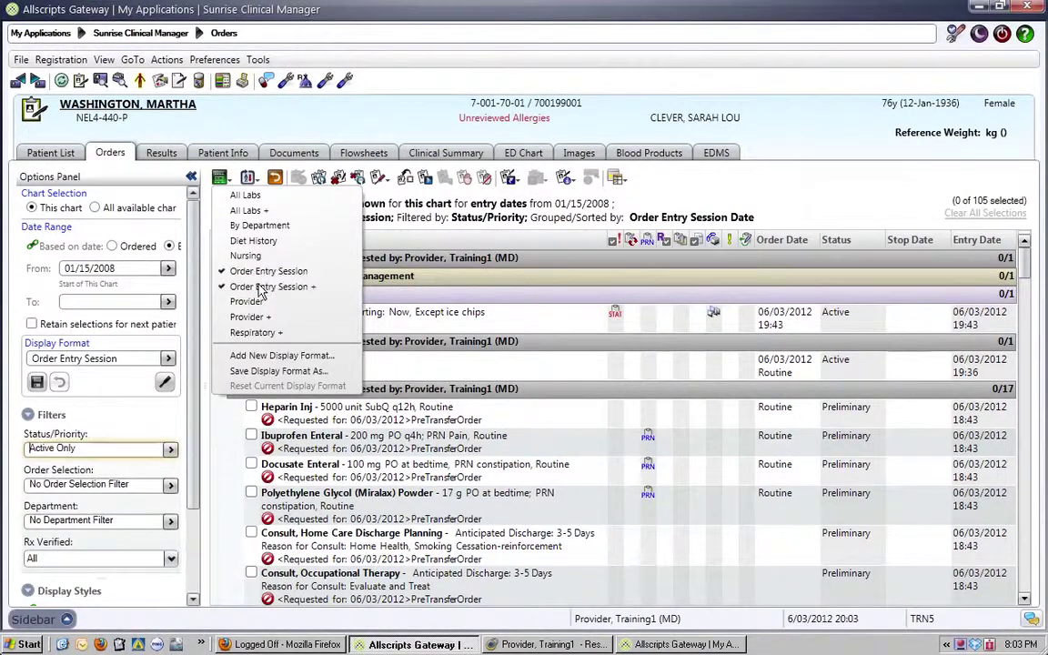
{"action": "left_click", "coordinate": [300, 393]}
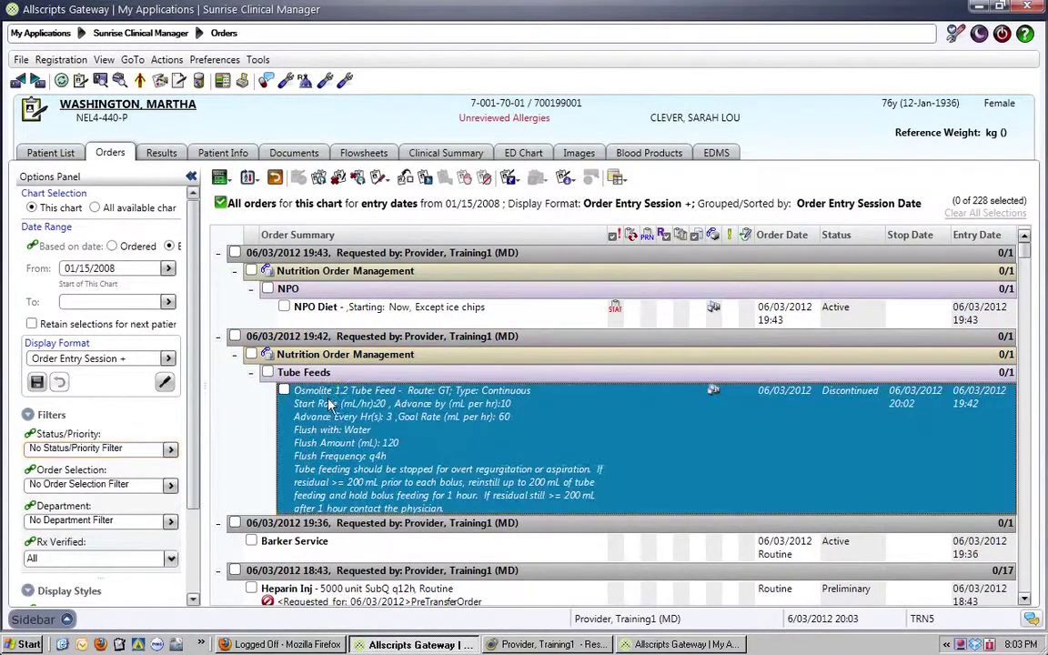
{"action": "left_click", "coordinate": [364, 312]}
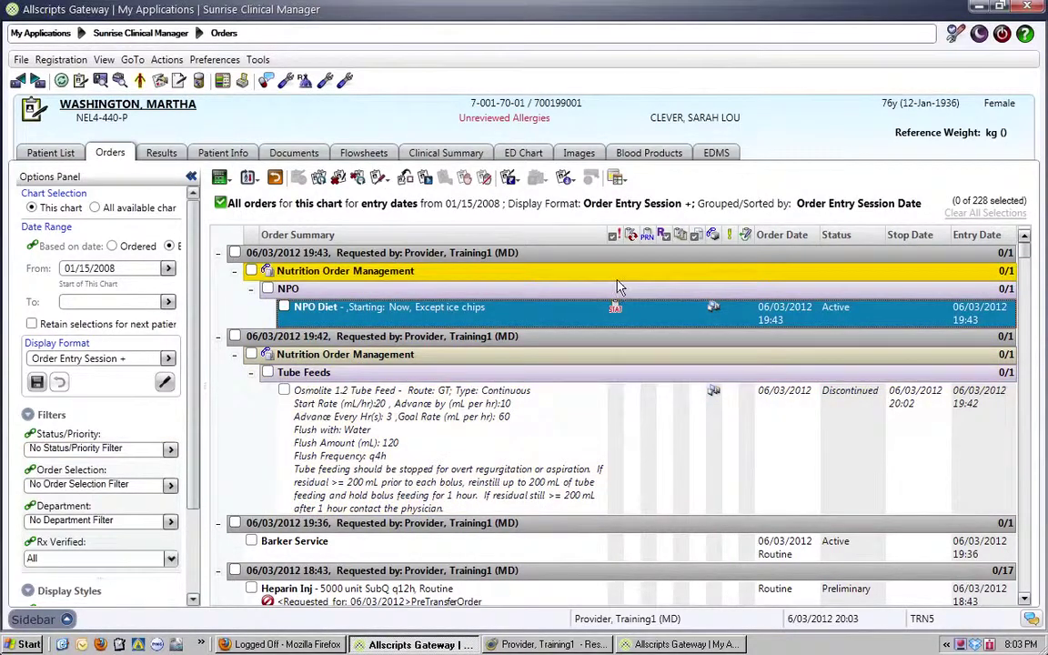
{"action": "left_click", "coordinate": [274, 176]}
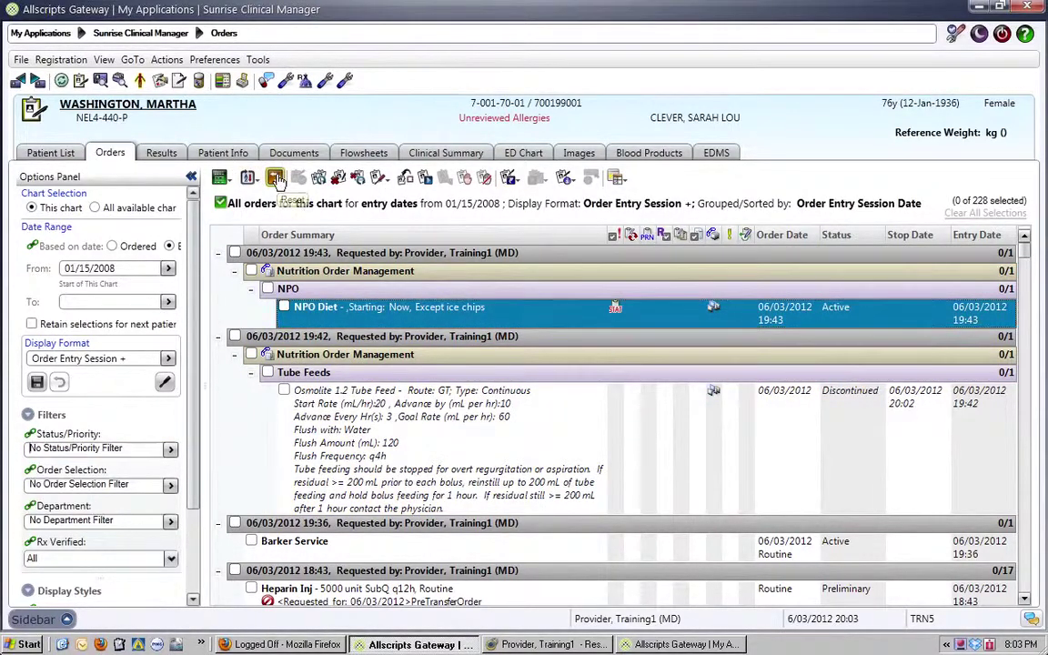
Step: Include the Order Maintenance Details display format in QuickPick through the personal order review preferences
{"action": "left_click", "coordinate": [216, 61]}
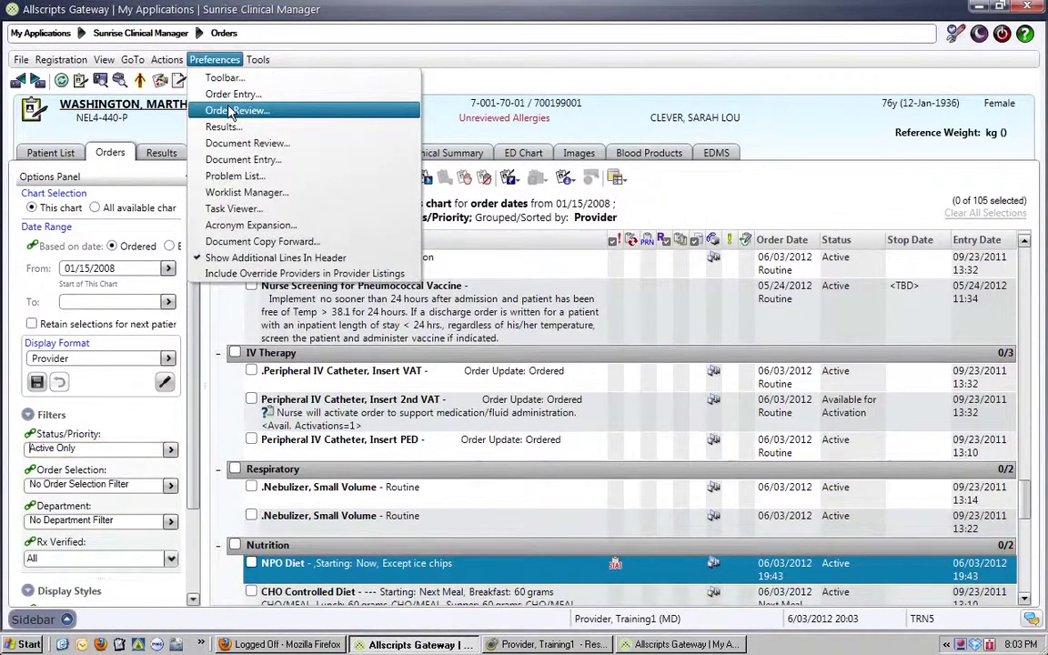
{"action": "left_click", "coordinate": [228, 110]}
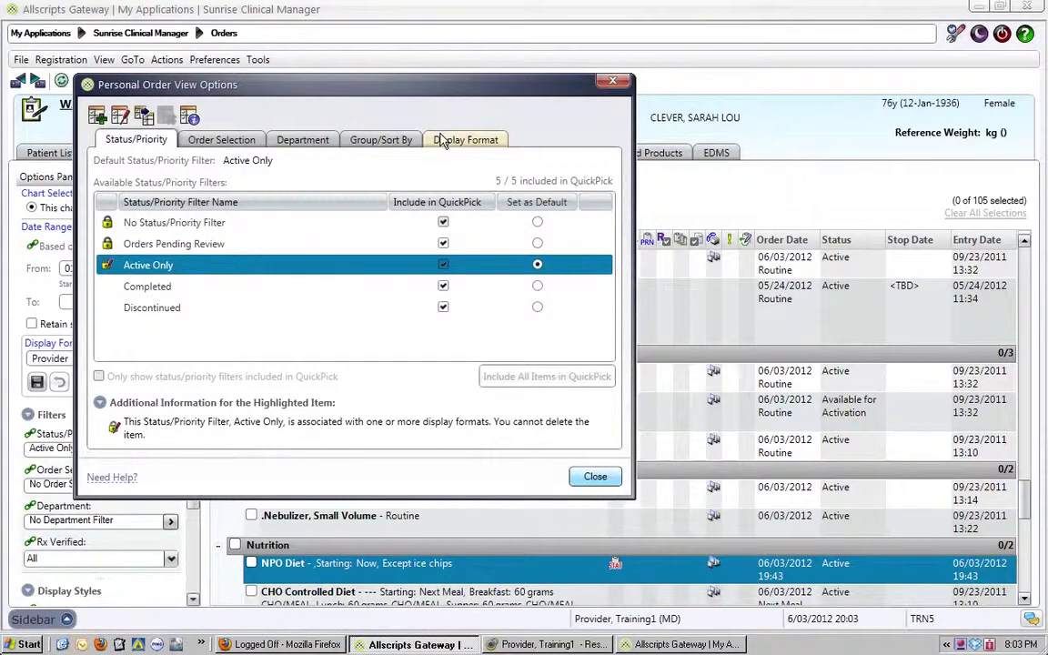
{"action": "left_click", "coordinate": [438, 140]}
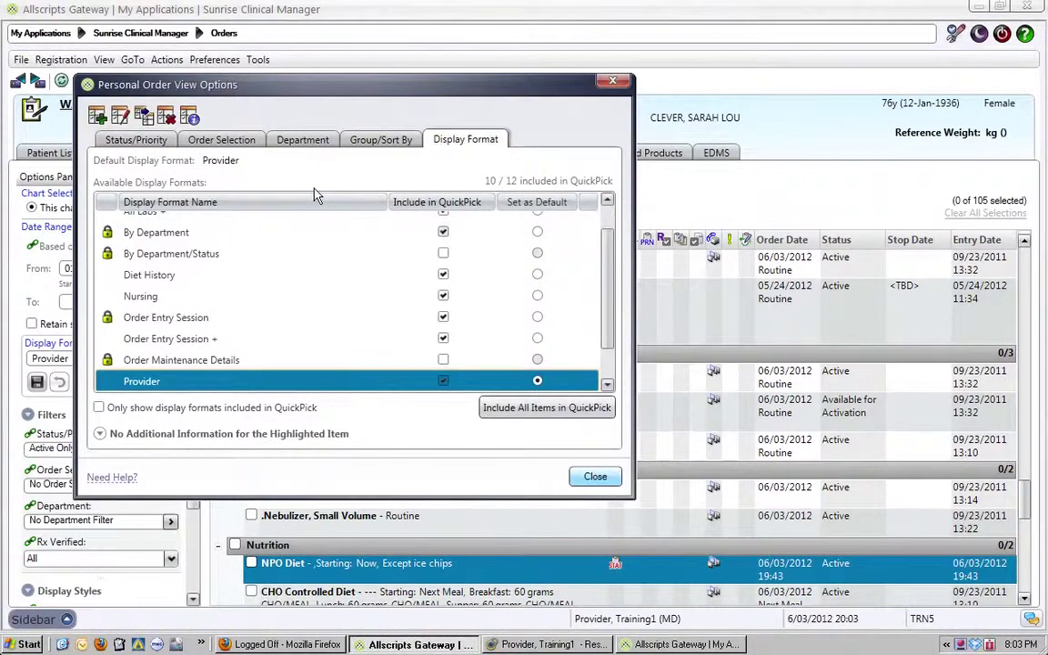
{"action": "left_click", "coordinate": [443, 360]}
{"action": "left_click", "coordinate": [597, 479]}
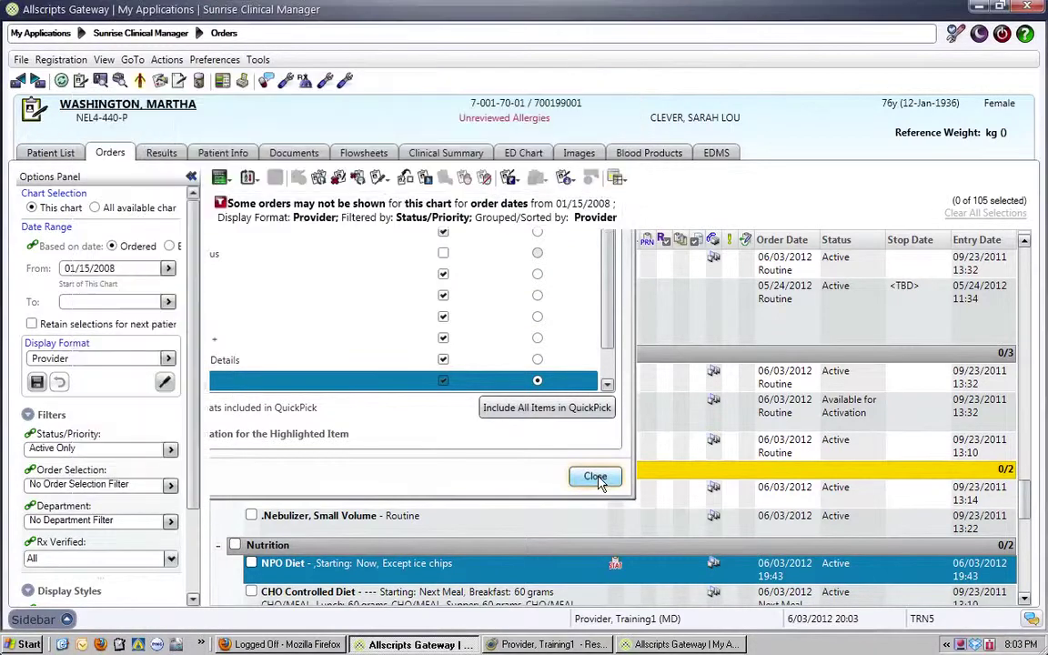
Step: Apply the Order Maintenance Details display format and set its status filter to No Status/Priority Filter
{"action": "left_click", "coordinate": [221, 179]}
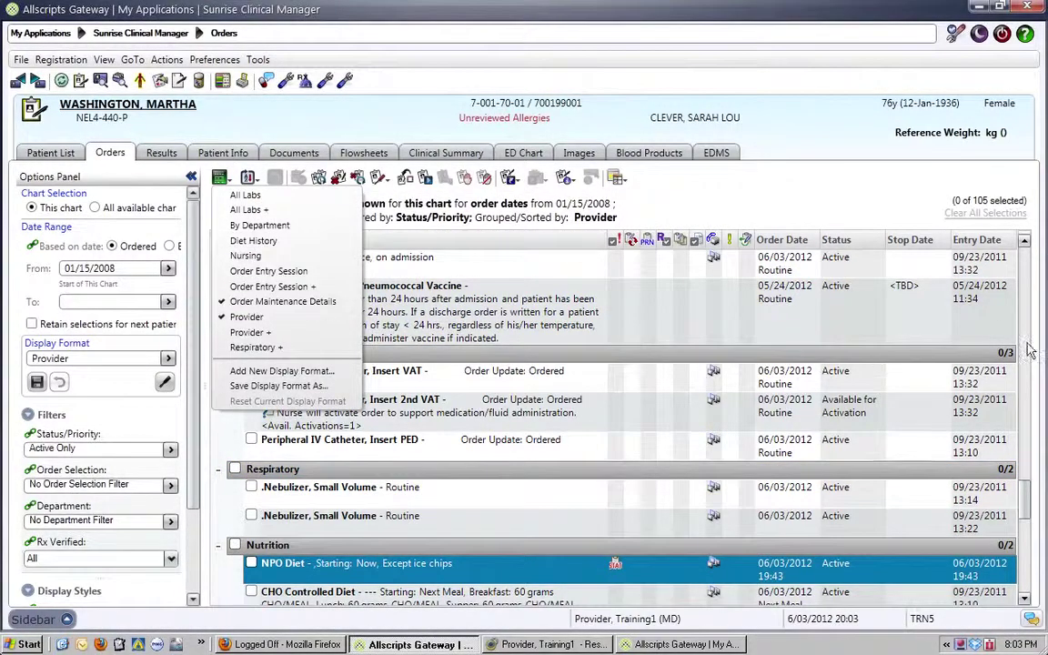
{"action": "left_click", "coordinate": [316, 303]}
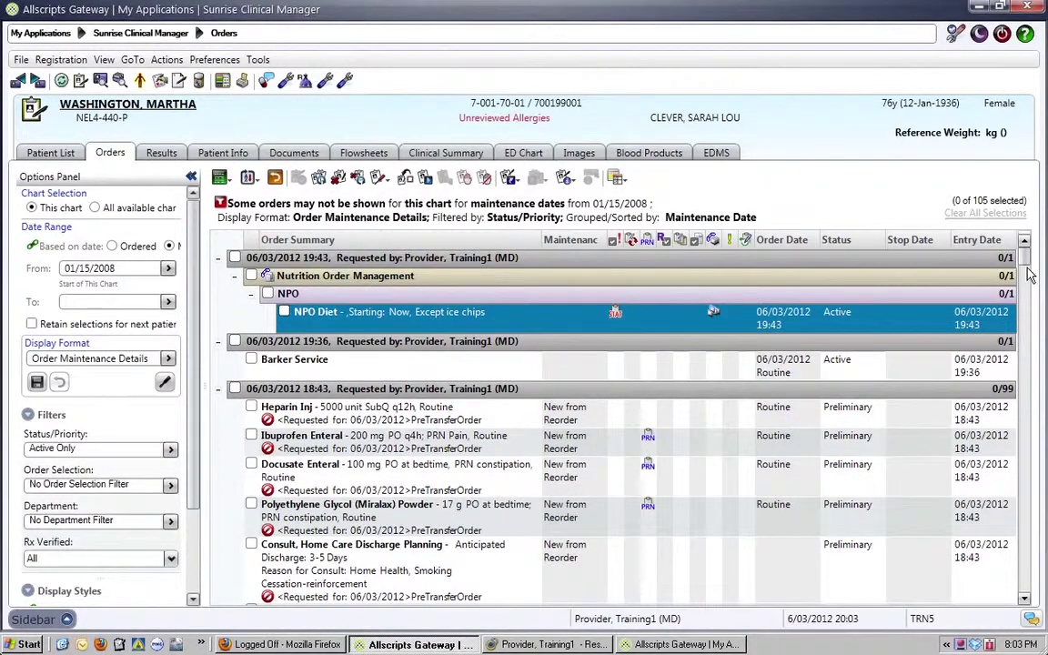
{"action": "left_click", "coordinate": [170, 452]}
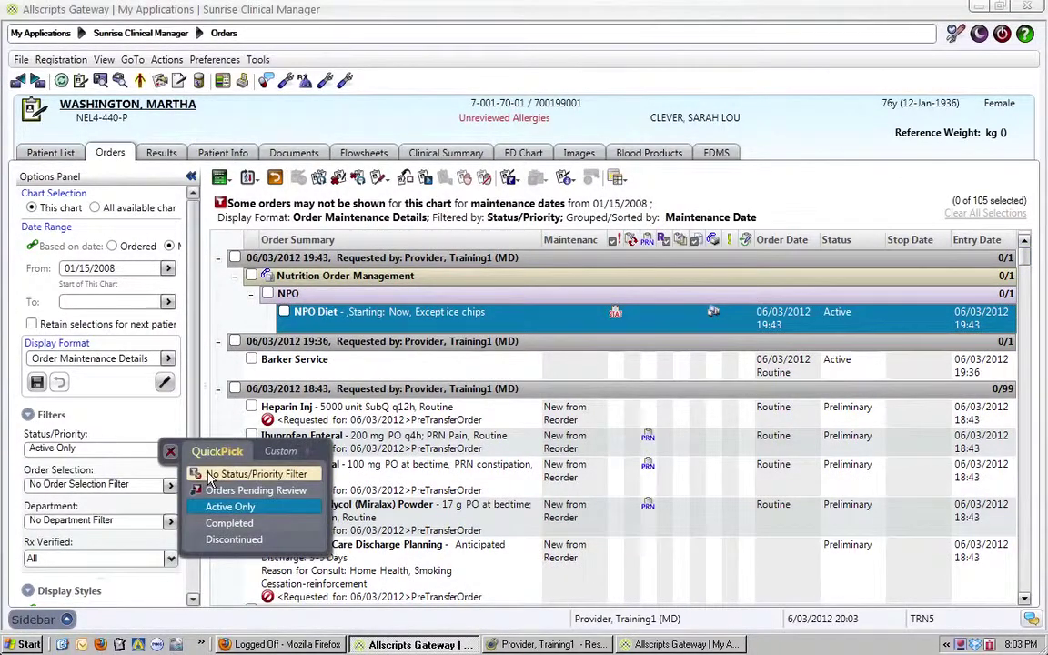
{"action": "left_click", "coordinate": [255, 474]}
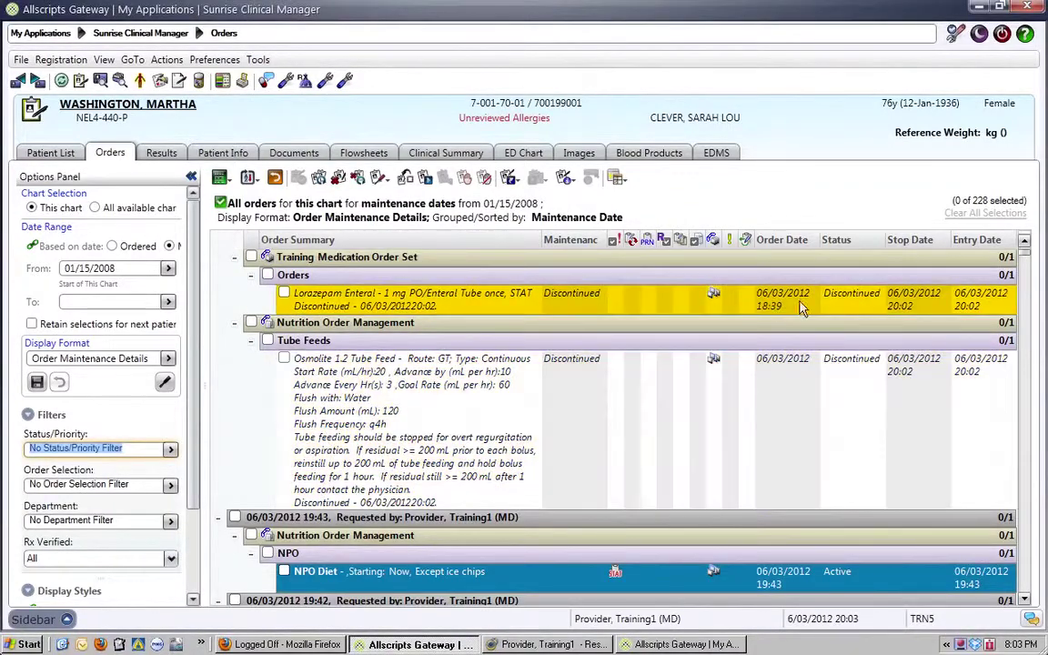
{"action": "left_click", "coordinate": [1025, 241]}
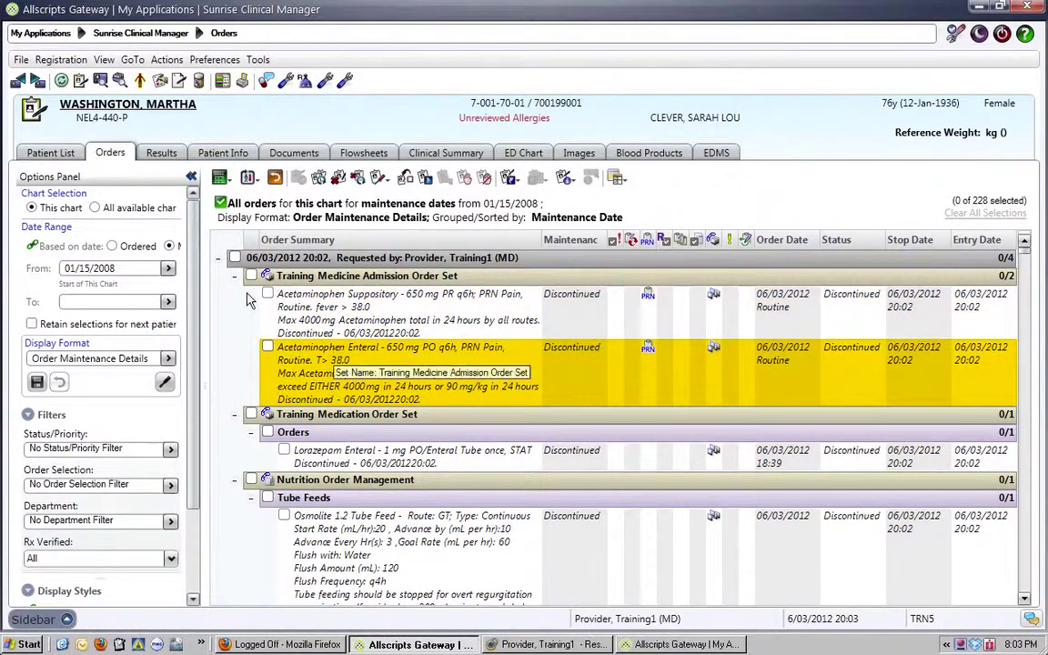
Step: Add a new display format named "Order Entry Maintenance +" grouped by Maintenance Date with No Status/Priority Filter
{"action": "left_click", "coordinate": [222, 177]}
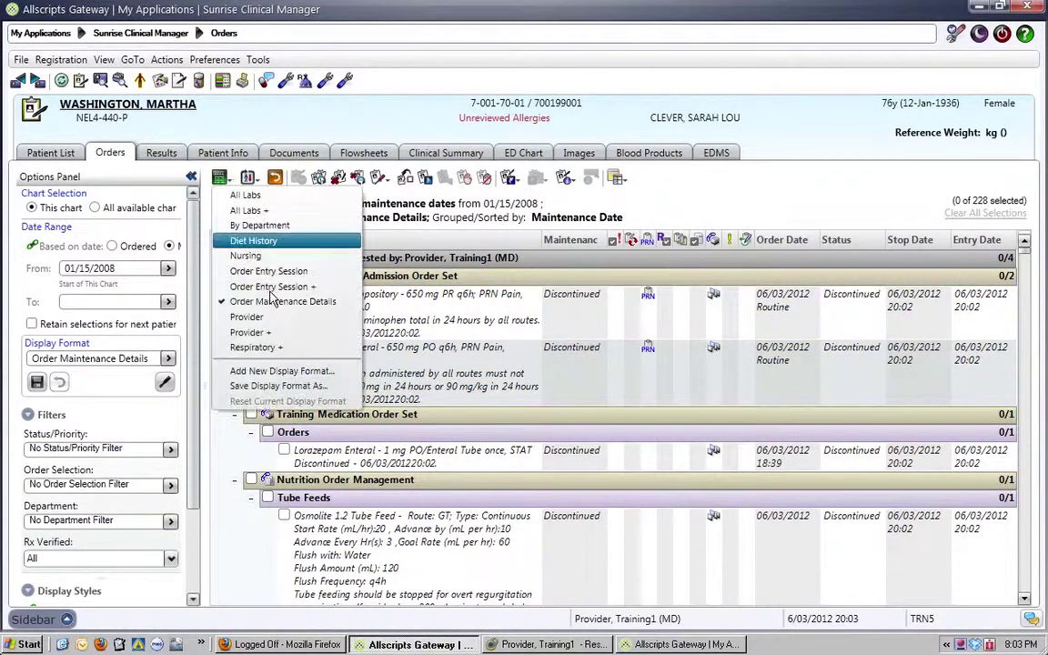
{"action": "left_click", "coordinate": [273, 373]}
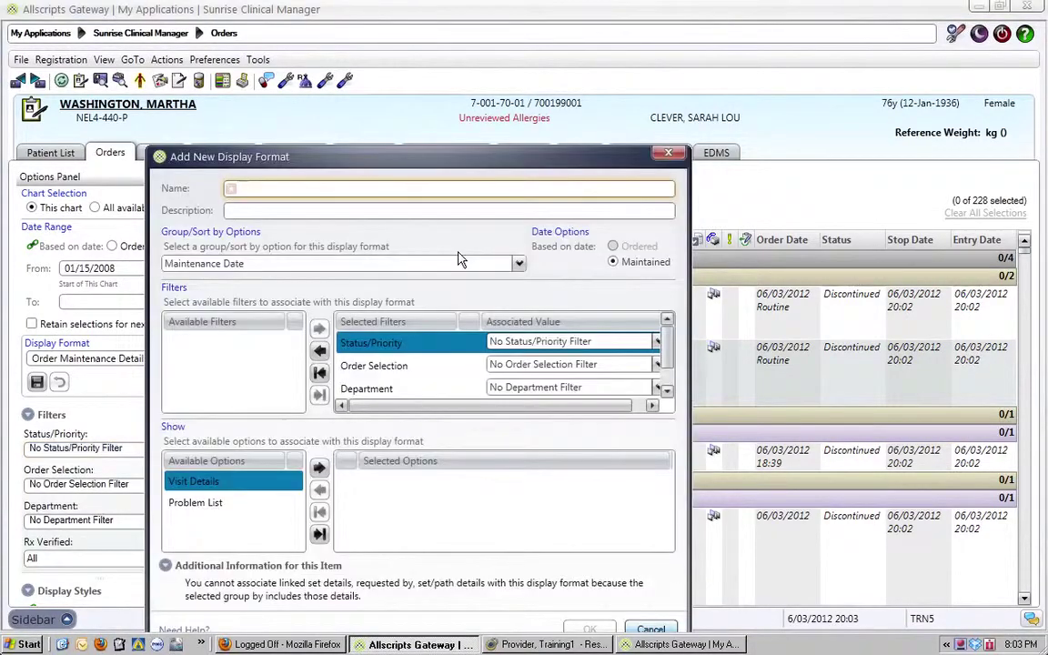
{"action": "type", "text": "Order"}
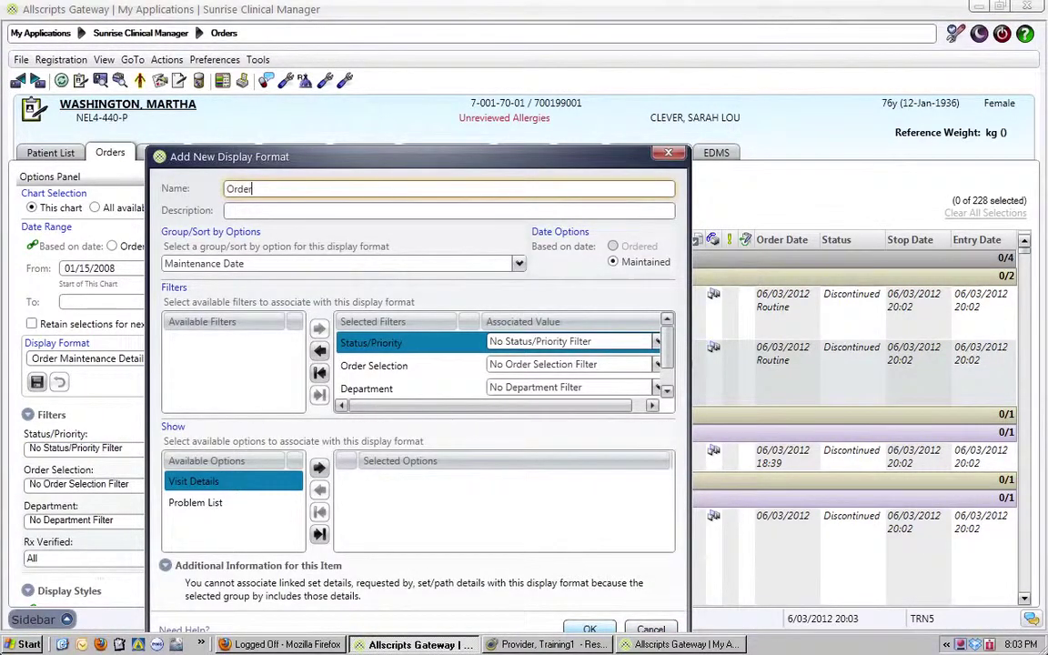
{"action": "type", "text": " Entry Maintenance +"}
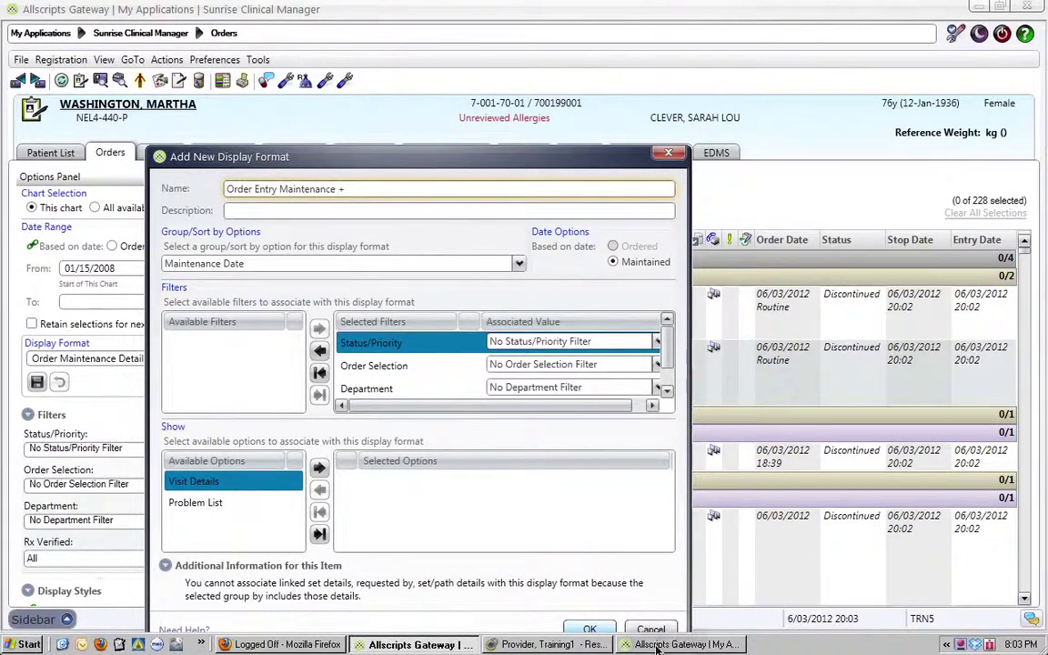
{"action": "left_click", "coordinate": [590, 629]}
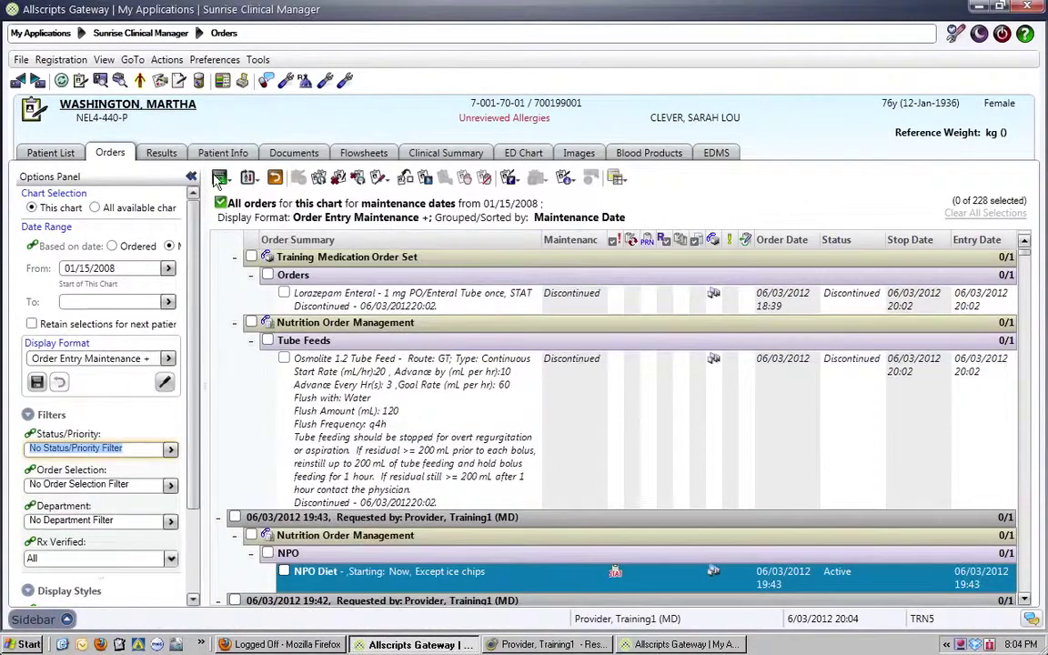
Step: Check the list of display formats and review the discontinued Lorazepam and Osmolite tube feed entries in Order Entry Maintenance +
{"action": "left_click", "coordinate": [219, 178]}
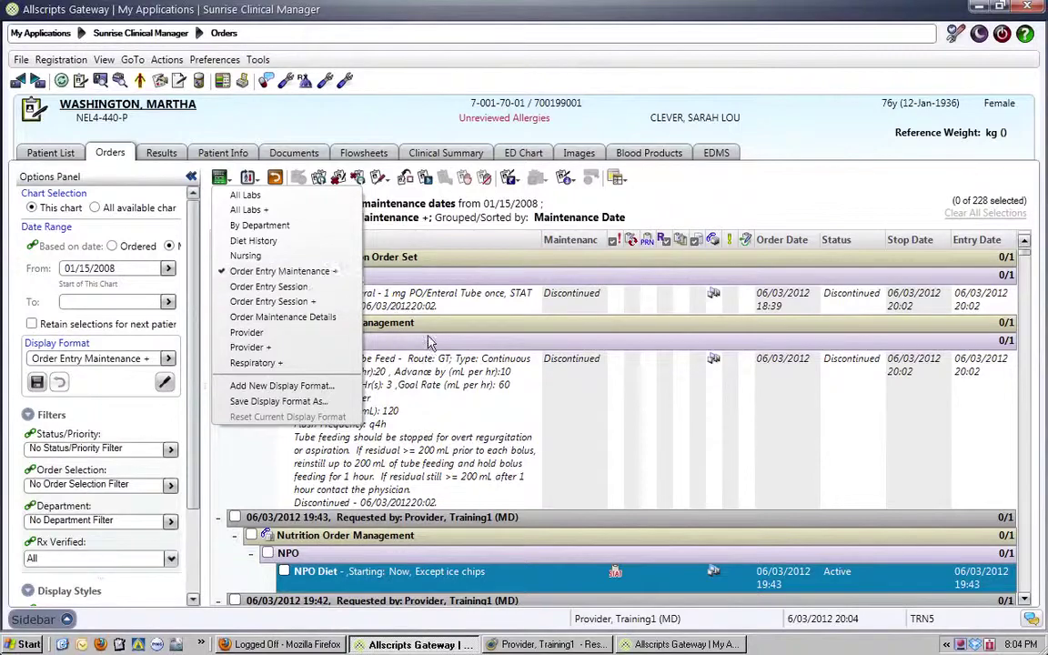
{"action": "left_click", "coordinate": [354, 300]}
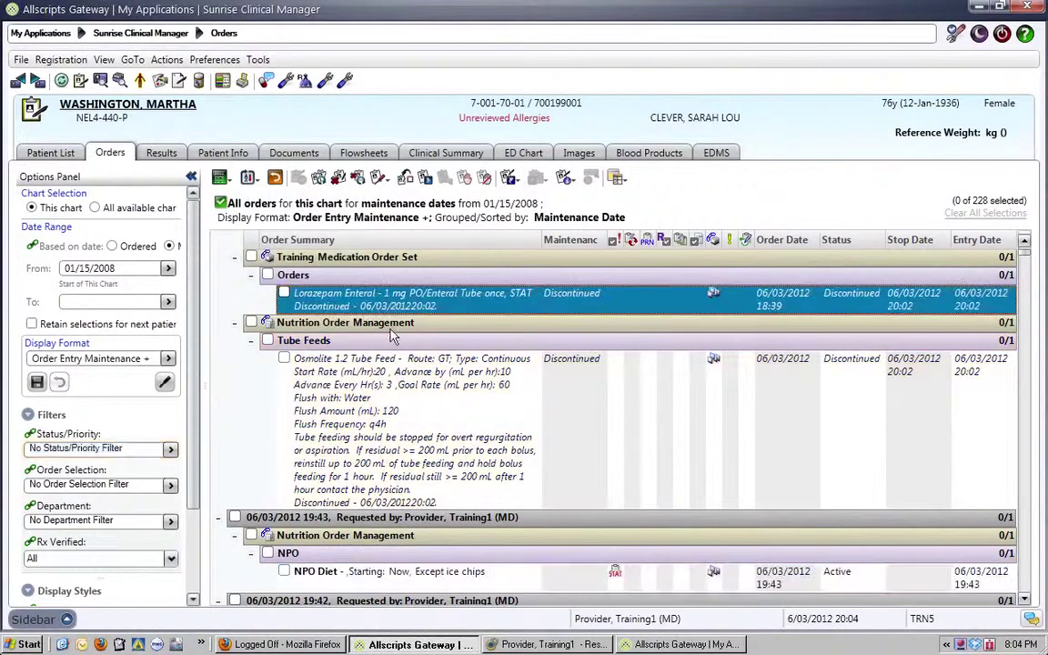
{"action": "scroll", "coordinate": [471, 465], "scroll_direction": "down", "scroll_amount": 15}
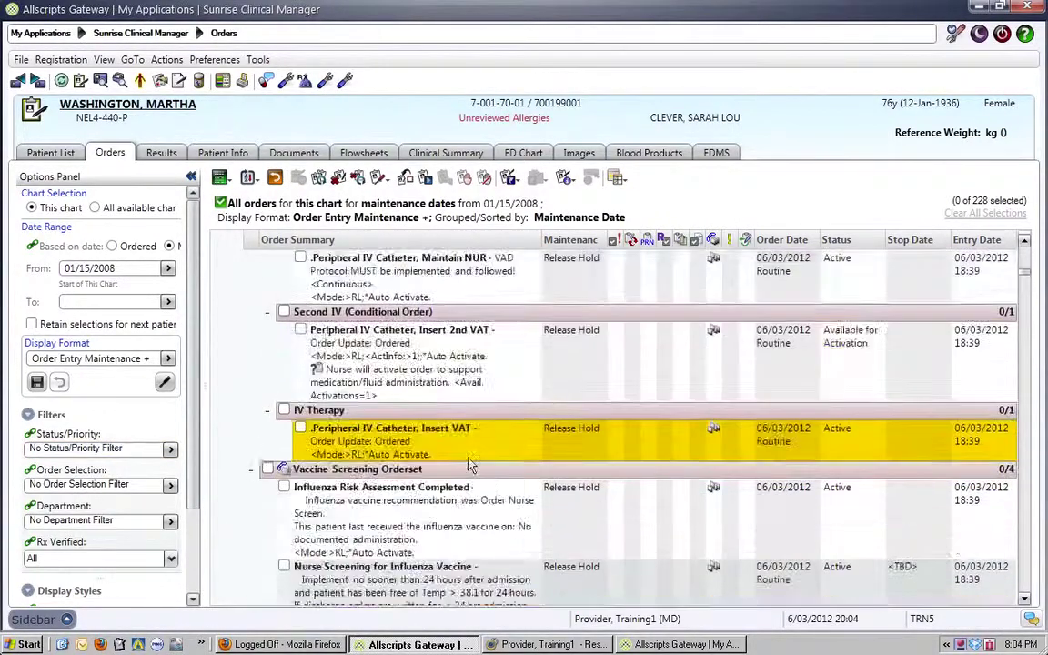
{"action": "scroll", "coordinate": [422, 411], "scroll_direction": "up", "scroll_amount": 10}
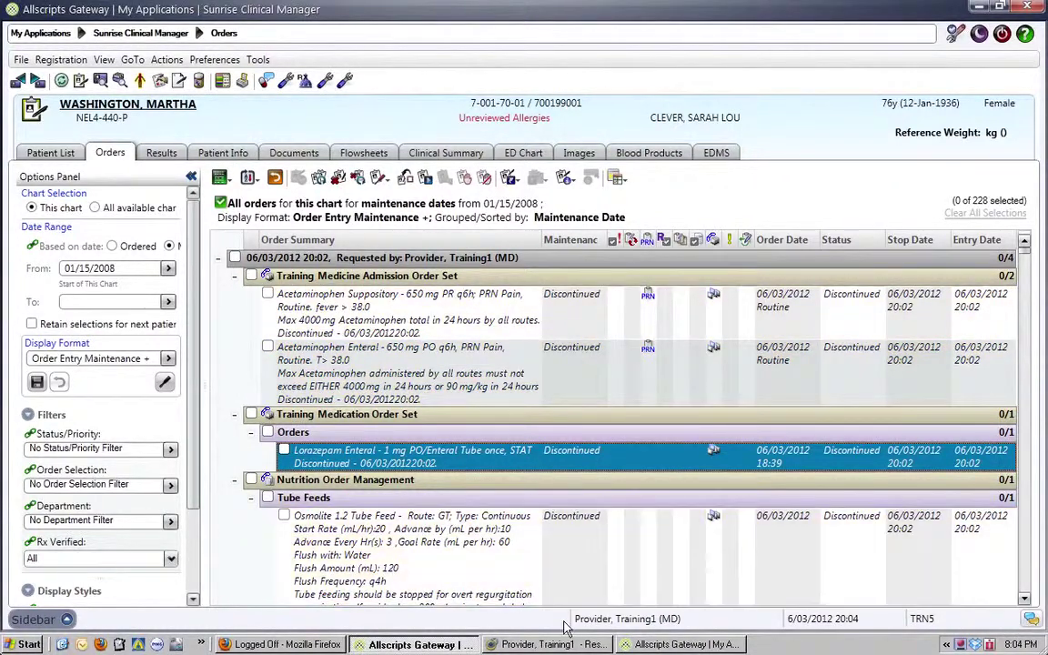
{"action": "left_click", "coordinate": [346, 555]}
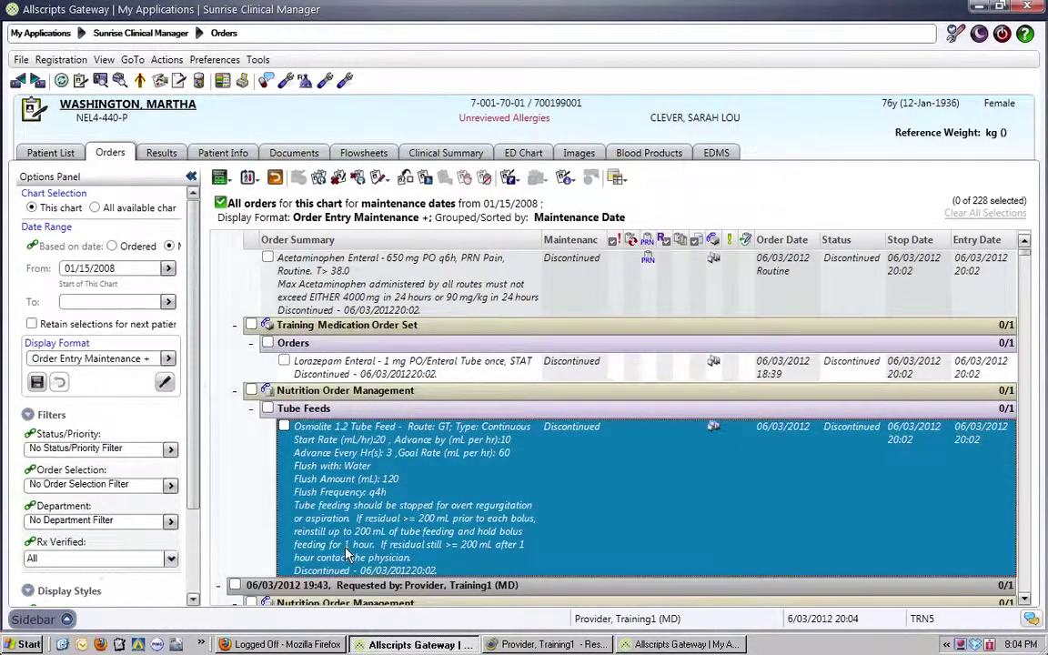